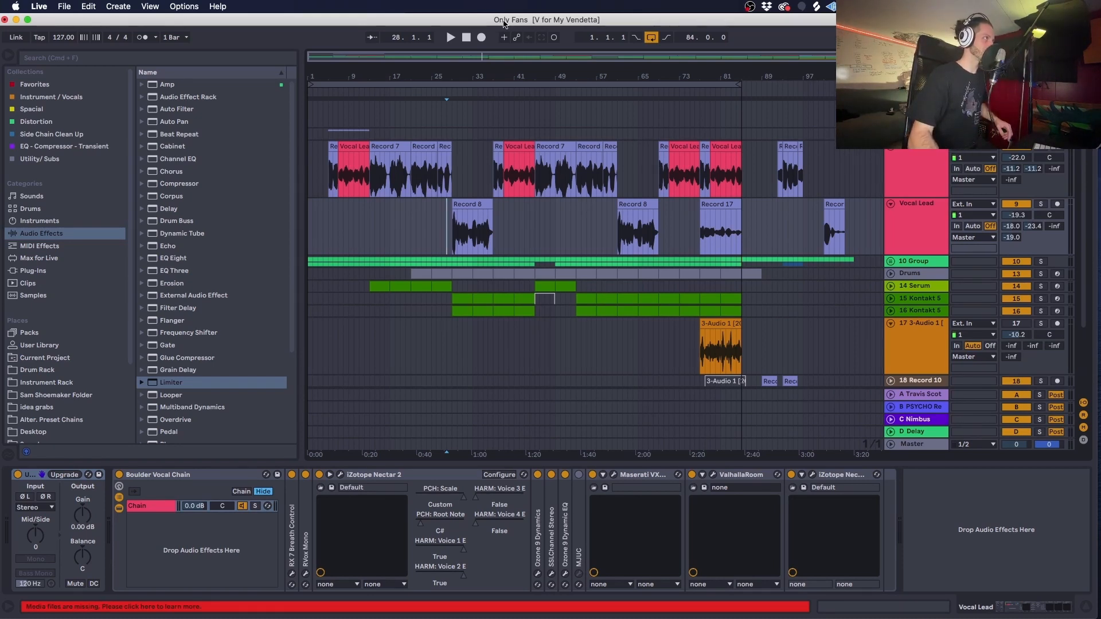
- Play the Only Fans arrangement from bar 1 and place the insert mark at bar 37 on the Vocal Lead track
{"action": "left_click", "coordinate": [312, 247]}
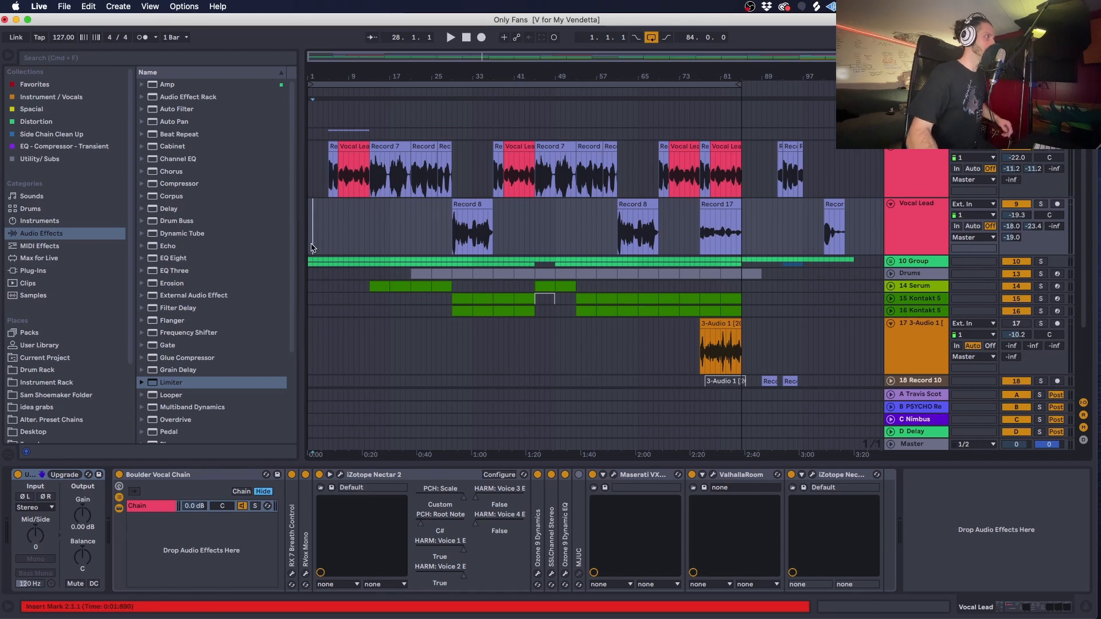
{"action": "left_click", "coordinate": [309, 246]}
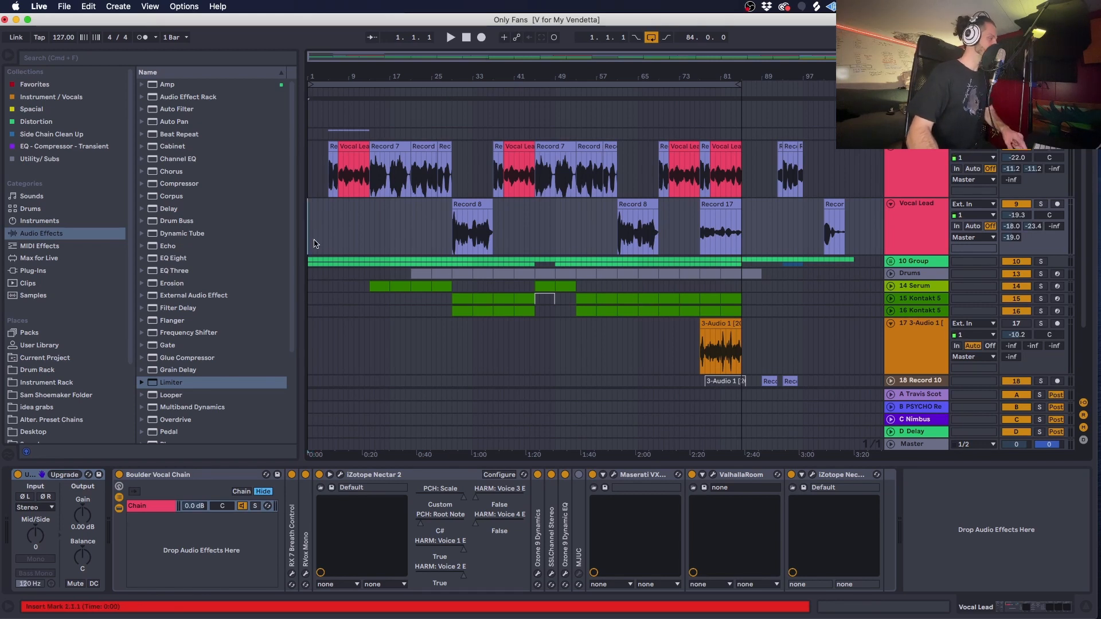
{"action": "key", "text": "space"}
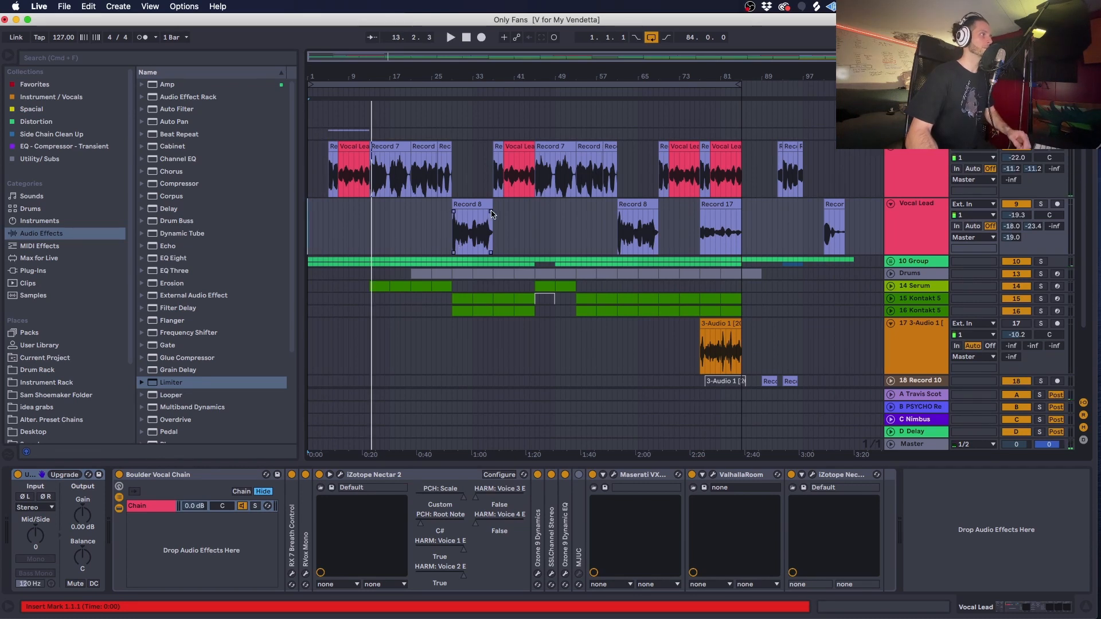
{"action": "left_click", "coordinate": [494, 215]}
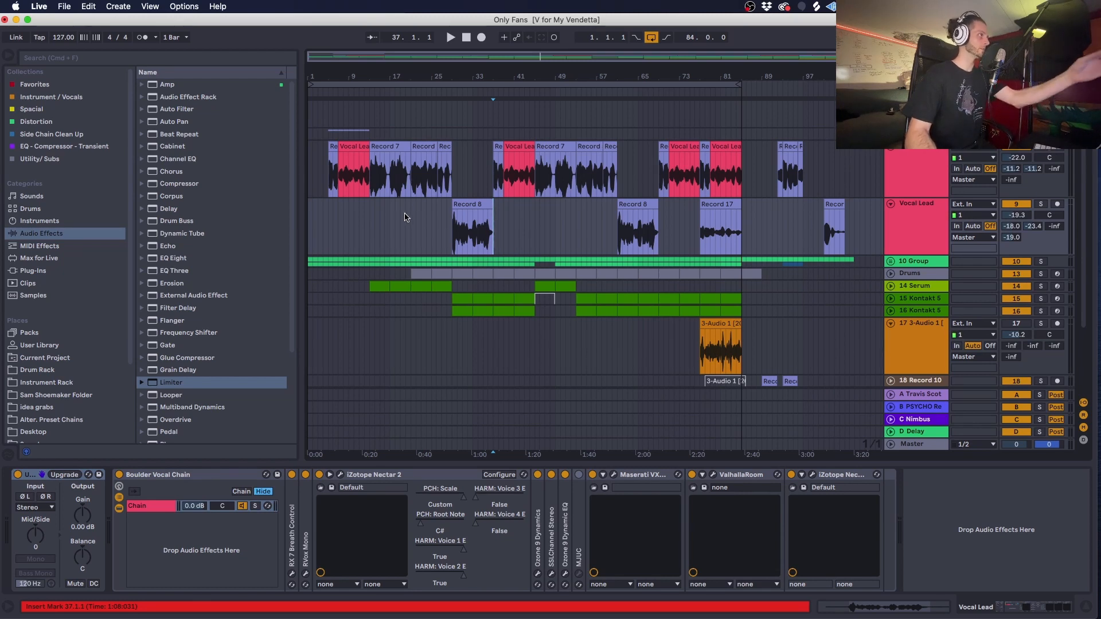
{"action": "left_click", "coordinate": [413, 179]}
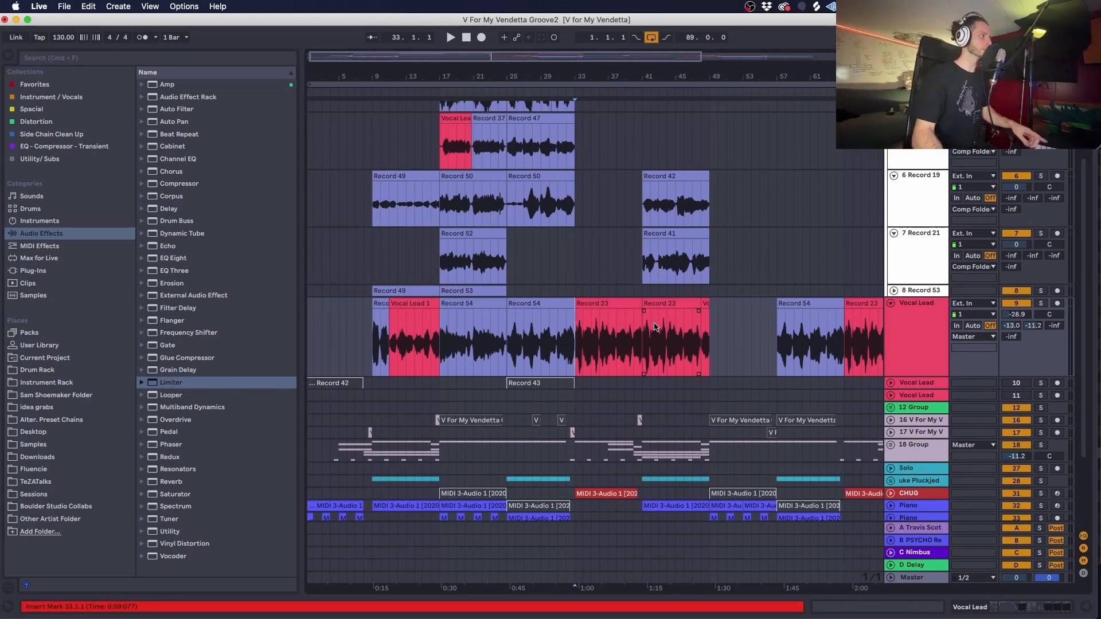
- Play the V For My Vendetta Groove2 arrangement from bar 33, where the red Record 23 vocal clips start
{"action": "scroll", "coordinate": [656, 327], "scroll_direction": "down", "scroll_amount": 3}
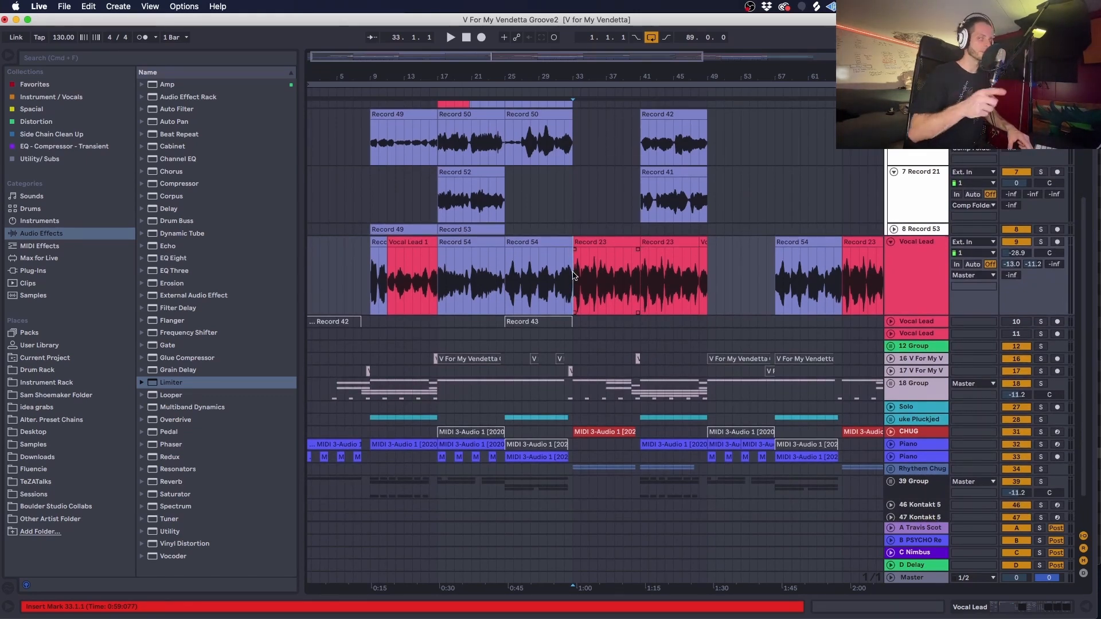
{"action": "key", "text": "space"}
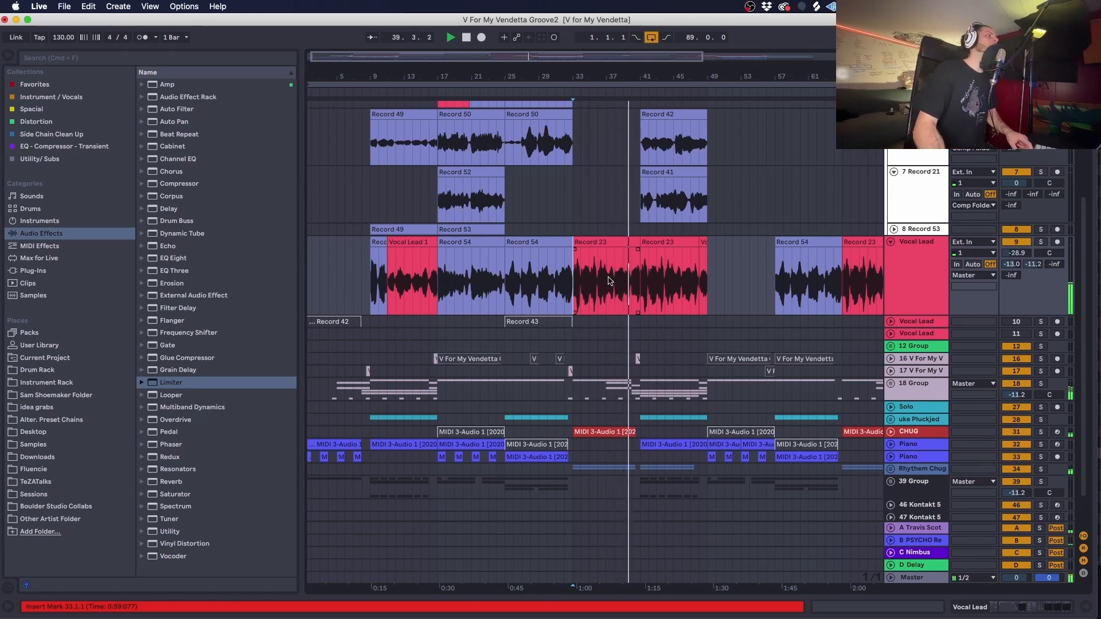
{"action": "key", "text": "super+shift+t"}
{"action": "scroll", "coordinate": [610, 281], "scroll_direction": "up", "scroll_amount": 5}
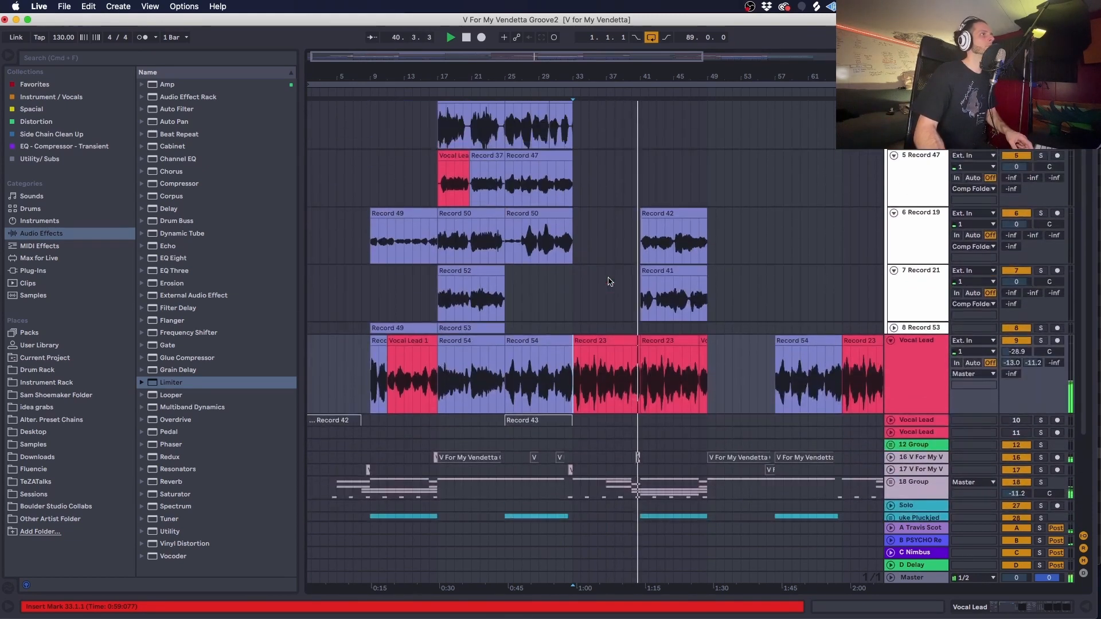
{"action": "key", "text": "space"}
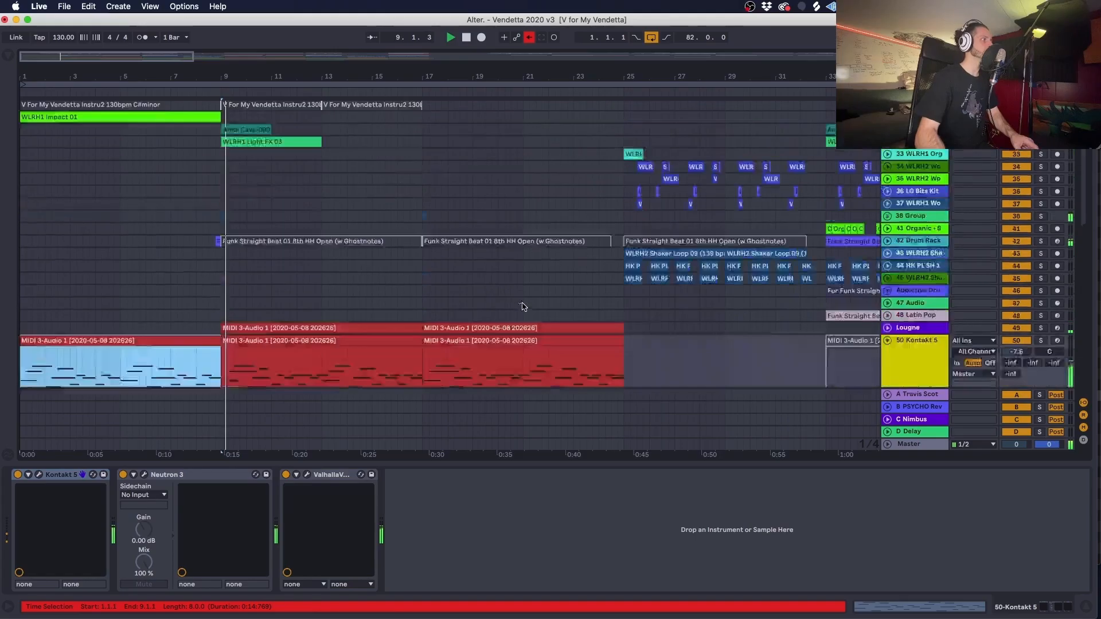
- Expand the 57 Vendetta Vox track in Vendetta 2020 v3 and examine its clips and effect chain
{"action": "scroll", "coordinate": [321, 346], "scroll_direction": "down", "scroll_amount": 10}
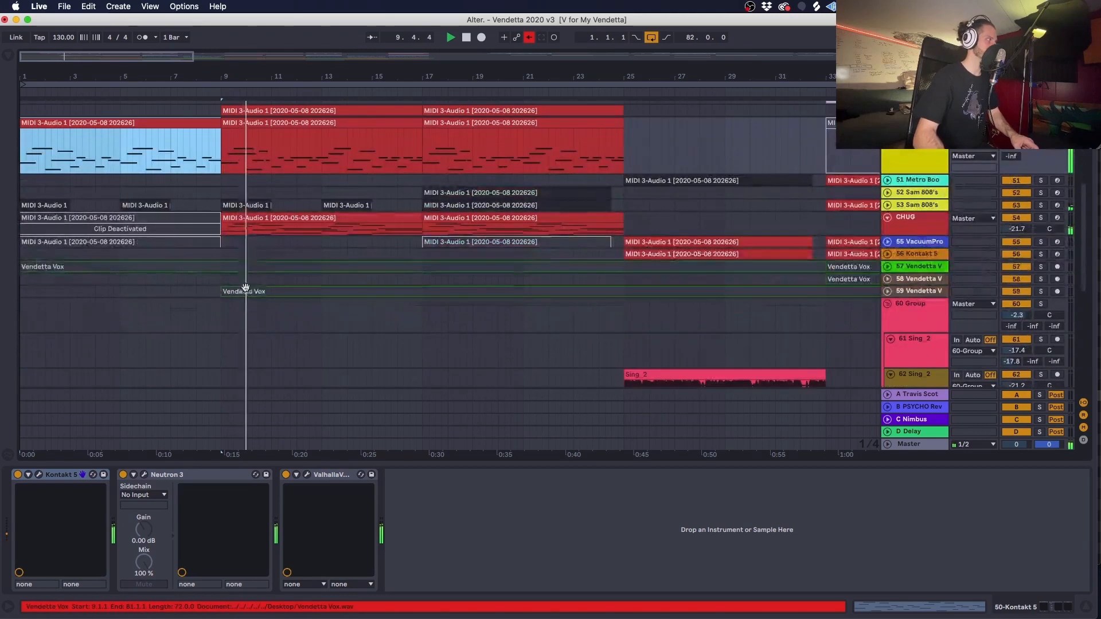
{"action": "left_click", "coordinate": [902, 267]}
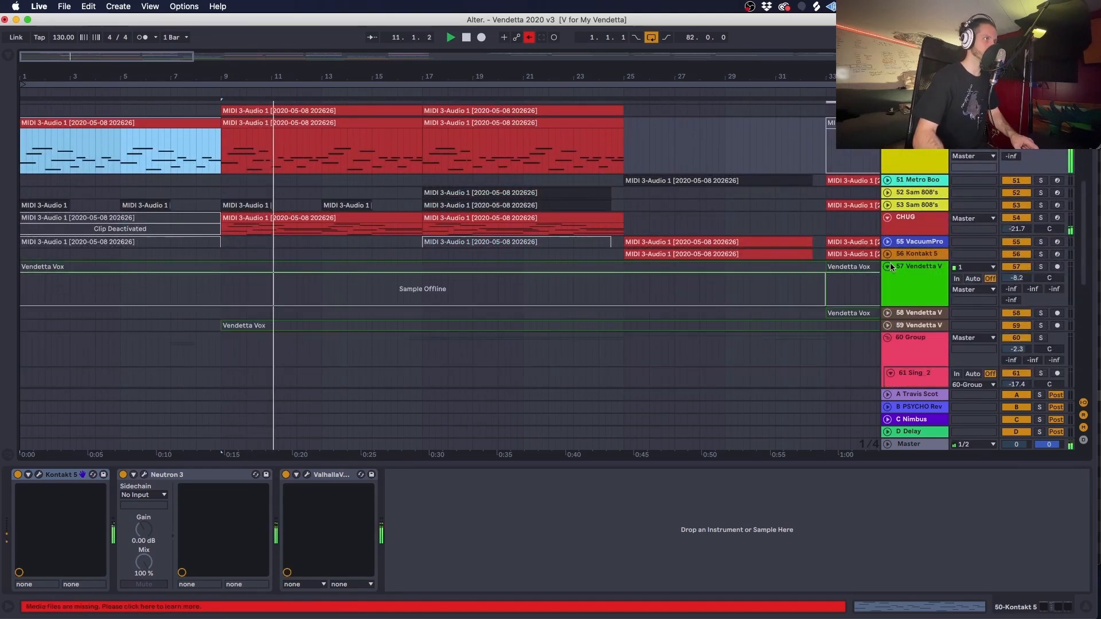
{"action": "left_click", "coordinate": [888, 266]}
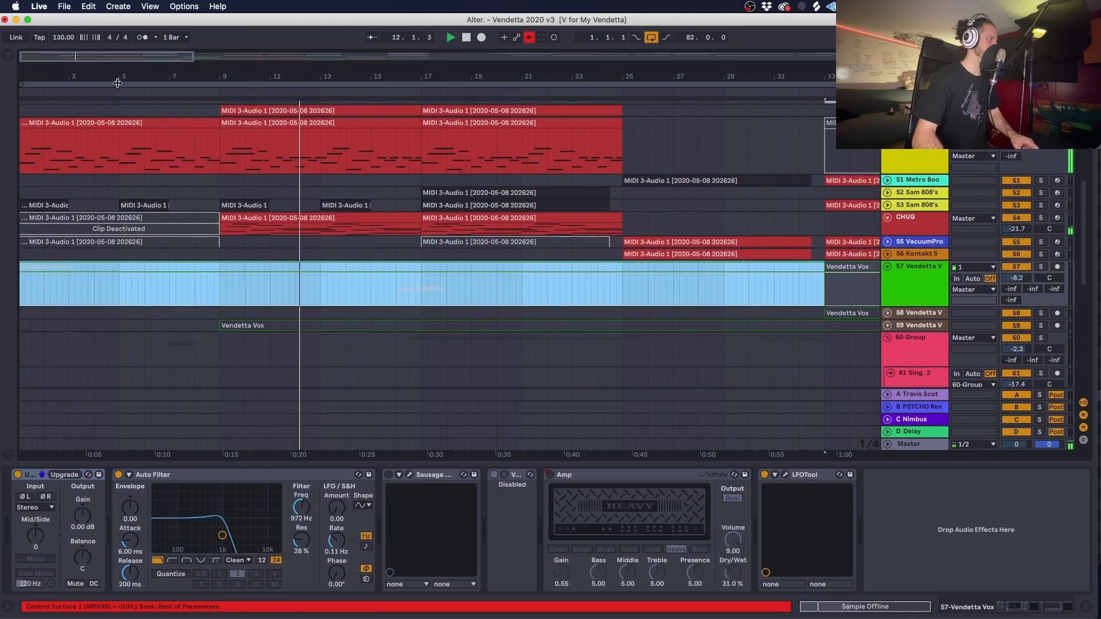
{"action": "left_click_drag", "start_coordinate": [116, 77], "coordinate": [55, 46]}
{"action": "scroll", "coordinate": [356, 133], "scroll_direction": "up", "scroll_amount": 5}
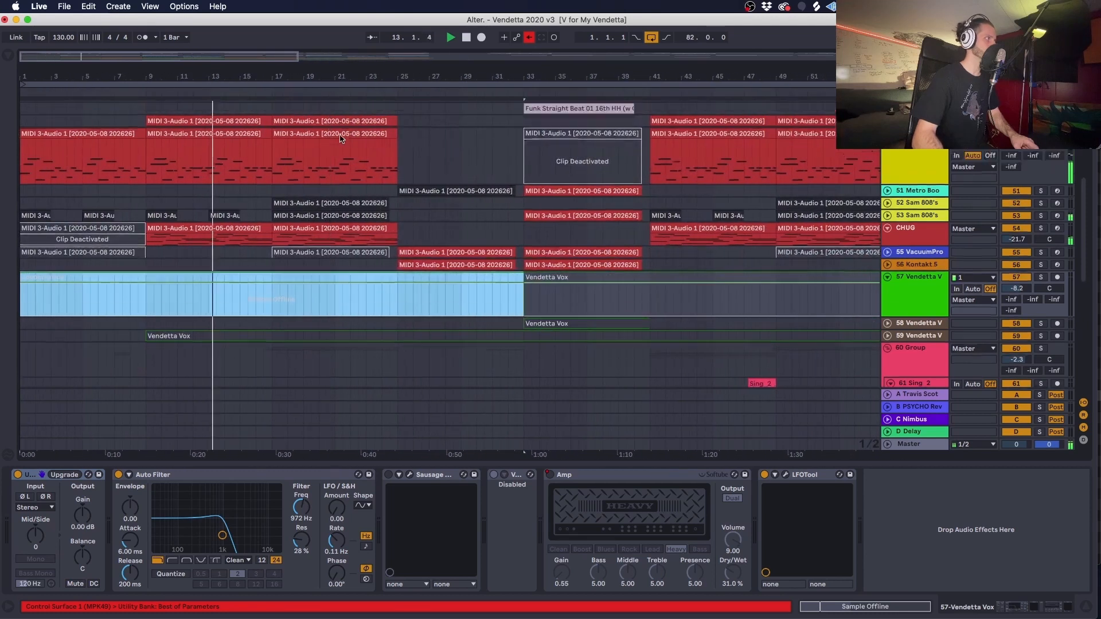
{"action": "left_click", "coordinate": [1084, 613]}
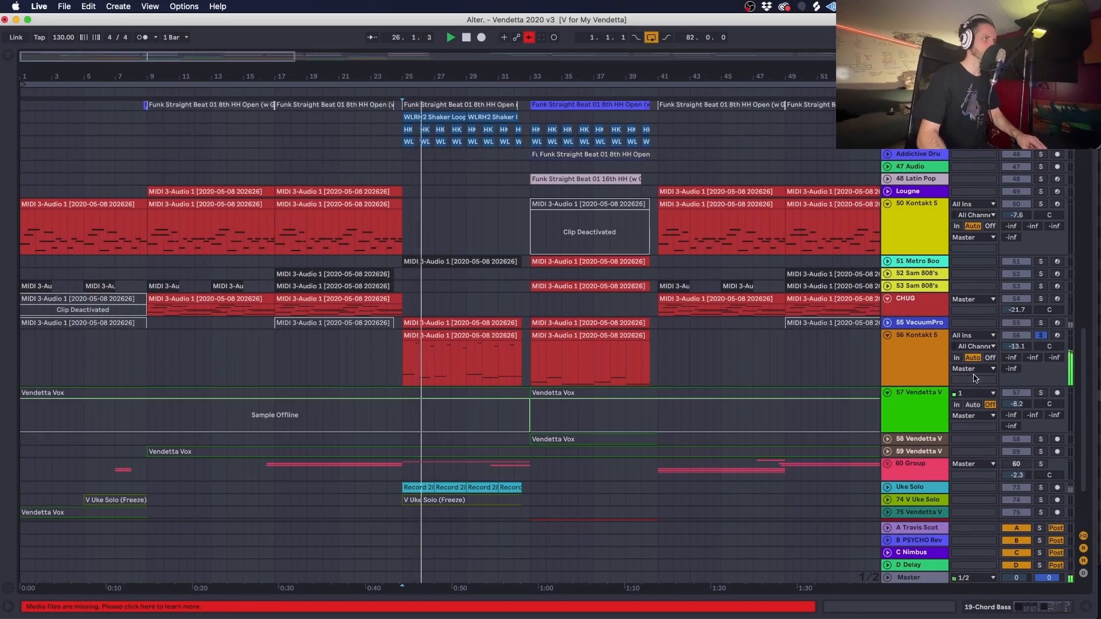
- Enlarge the 56 Kontakt 5 track and inspect the notes of its MIDI clip at bar 25, returning to its device chain
{"action": "left_click_drag", "start_coordinate": [916, 384], "coordinate": [916, 449]}
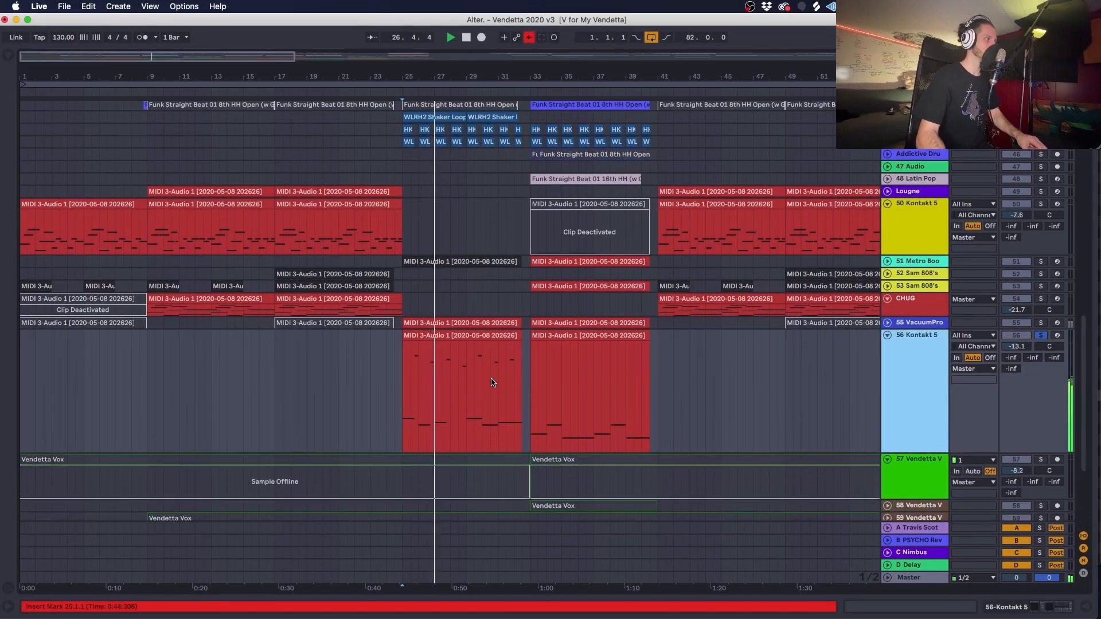
{"action": "double_click", "coordinate": [493, 343]}
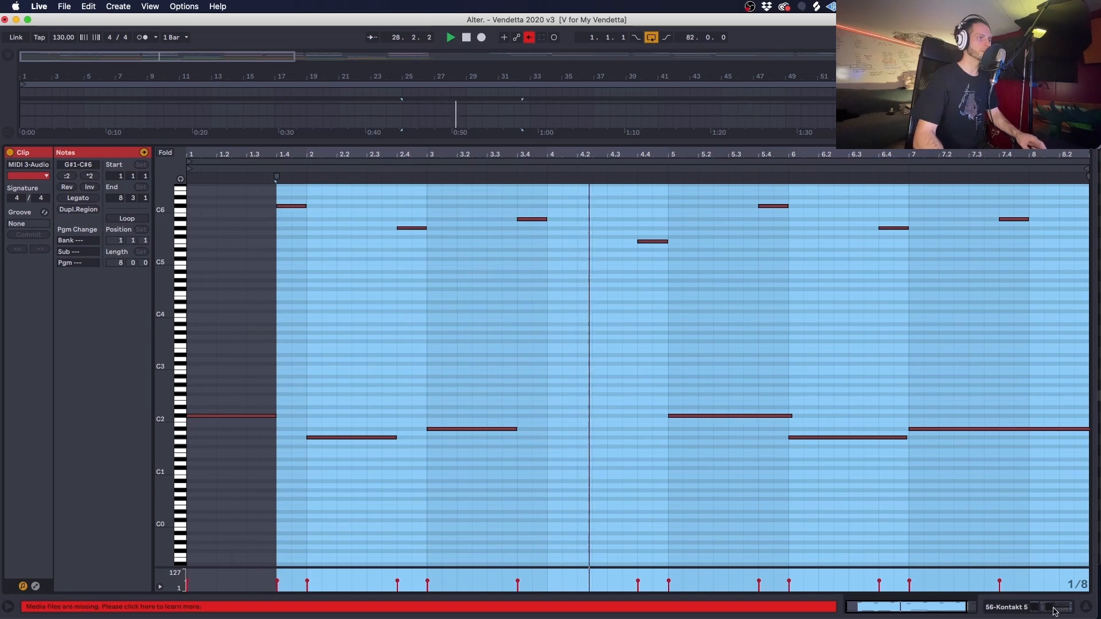
{"action": "key", "text": "shift+Tab"}
{"action": "scroll", "coordinate": [673, 321], "scroll_direction": "down", "scroll_amount": 10}
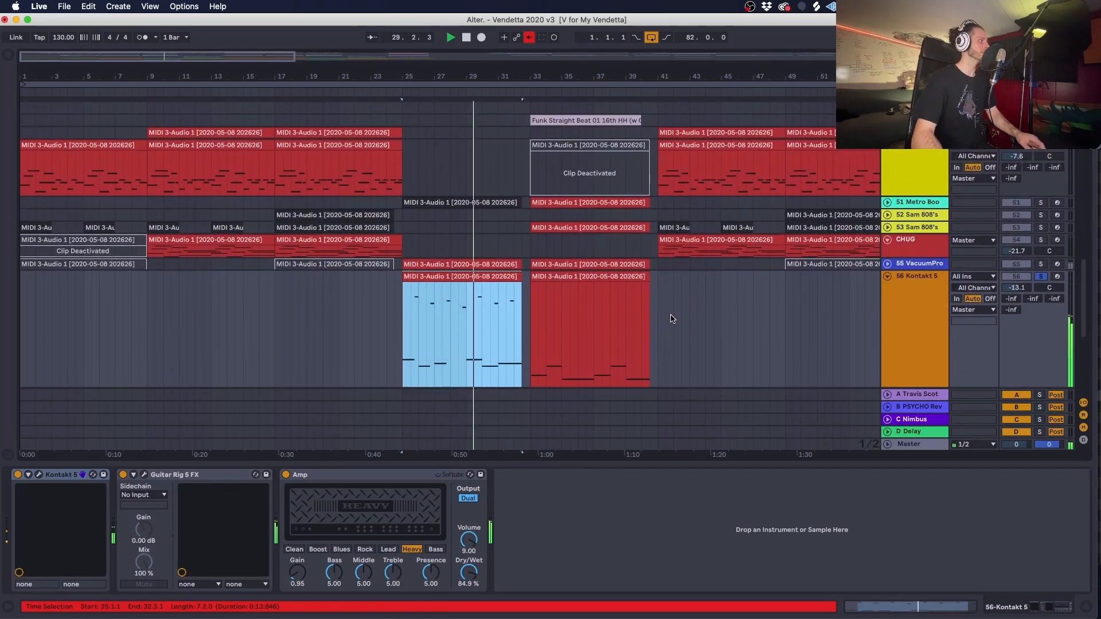
- Open the Kontakt 5 instrument of track 56 to view its Shreddage IIX guitar patch, and close it again
{"action": "left_click", "coordinate": [40, 476]}
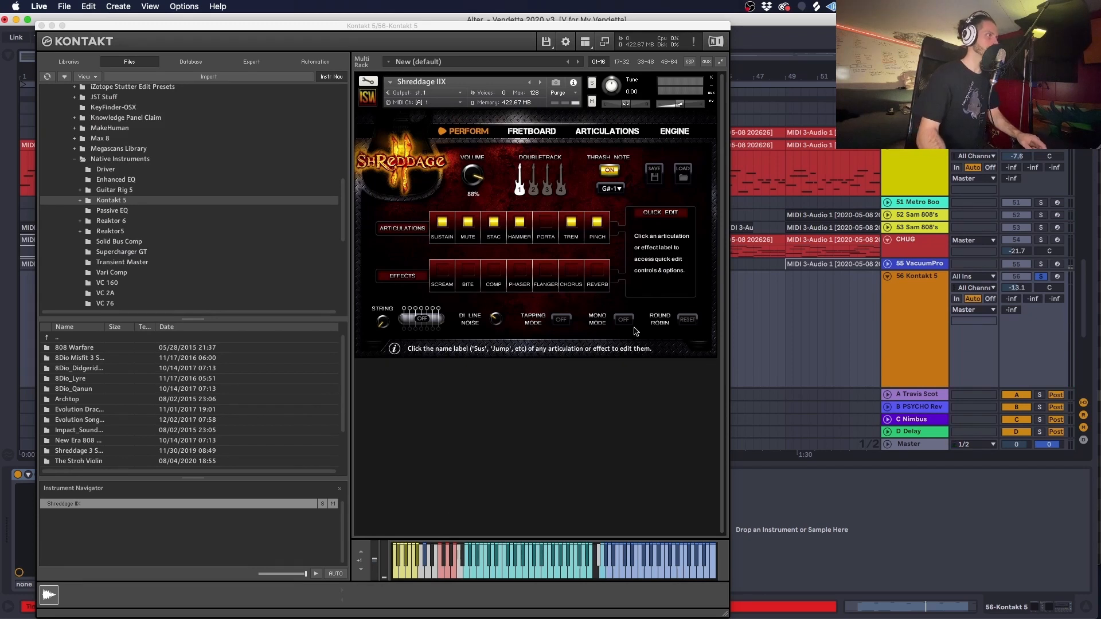
{"action": "left_click", "coordinate": [42, 26]}
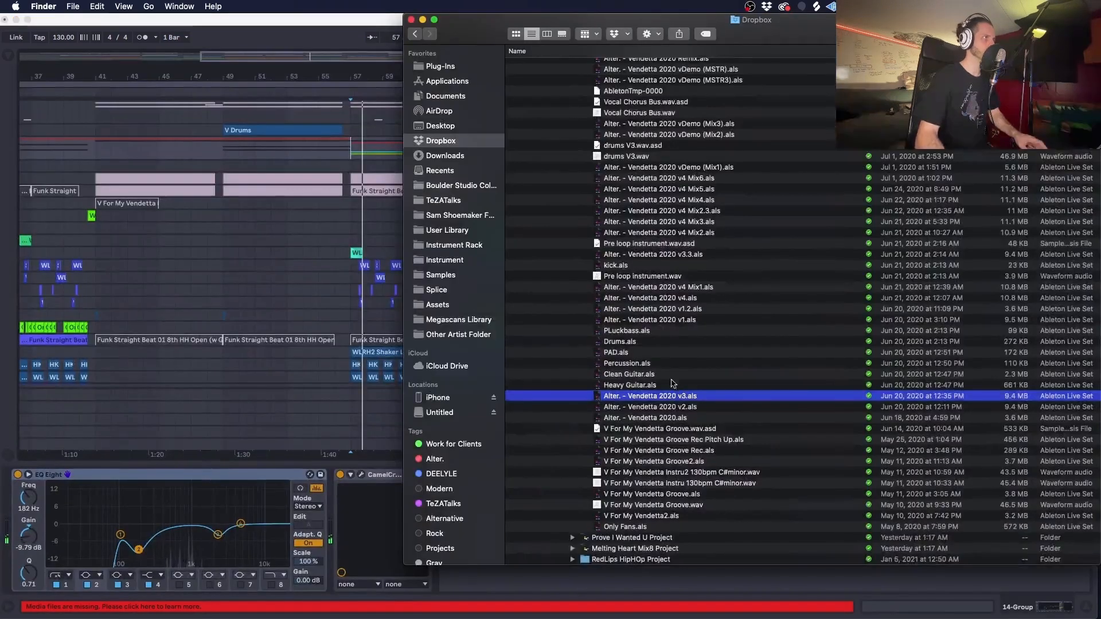
{"action": "scroll", "coordinate": [673, 384], "scroll_direction": "up", "scroll_amount": 3}
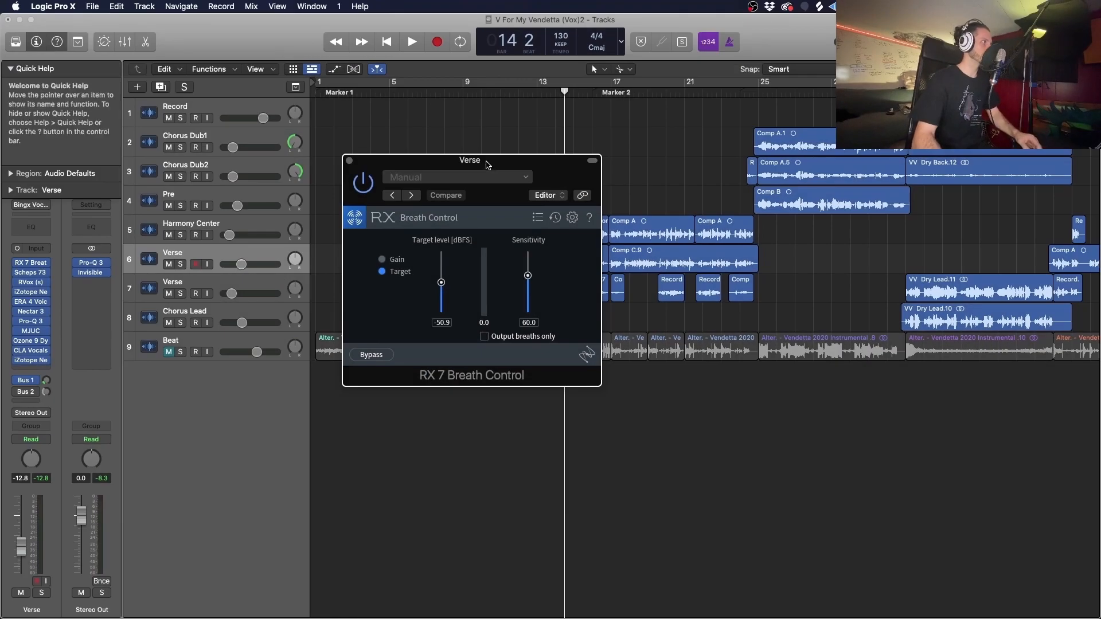
- In Logic Pro X, open the Verse track's Scheps 73 plug-in and place its window beside RX 7 Breath Control
{"action": "left_click_drag", "start_coordinate": [486, 165], "coordinate": [615, 119]}
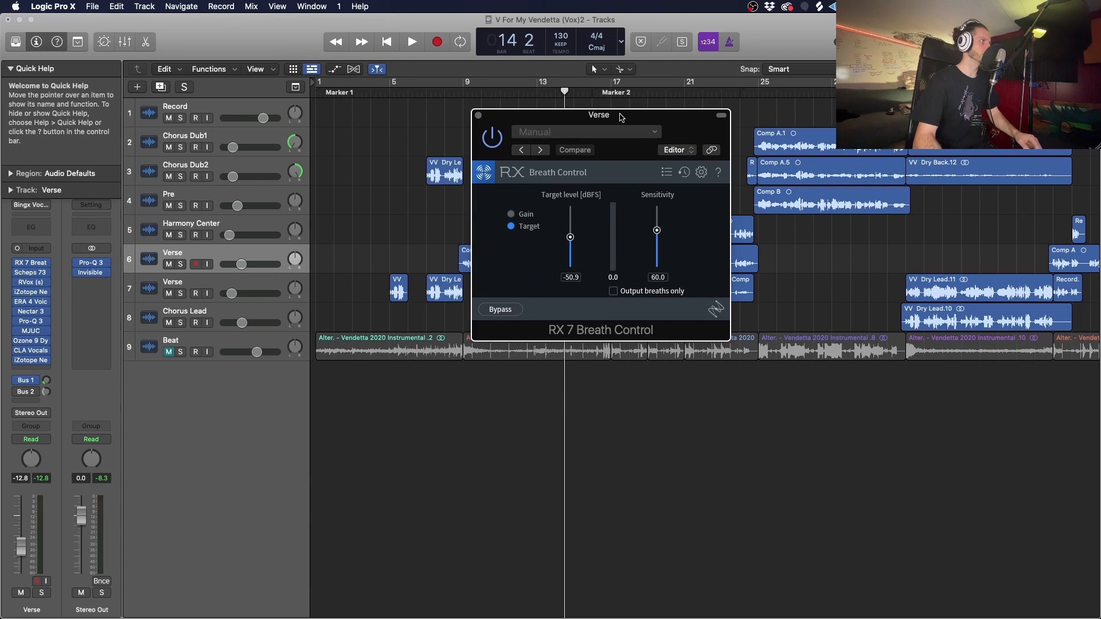
{"action": "left_click", "coordinate": [30, 273]}
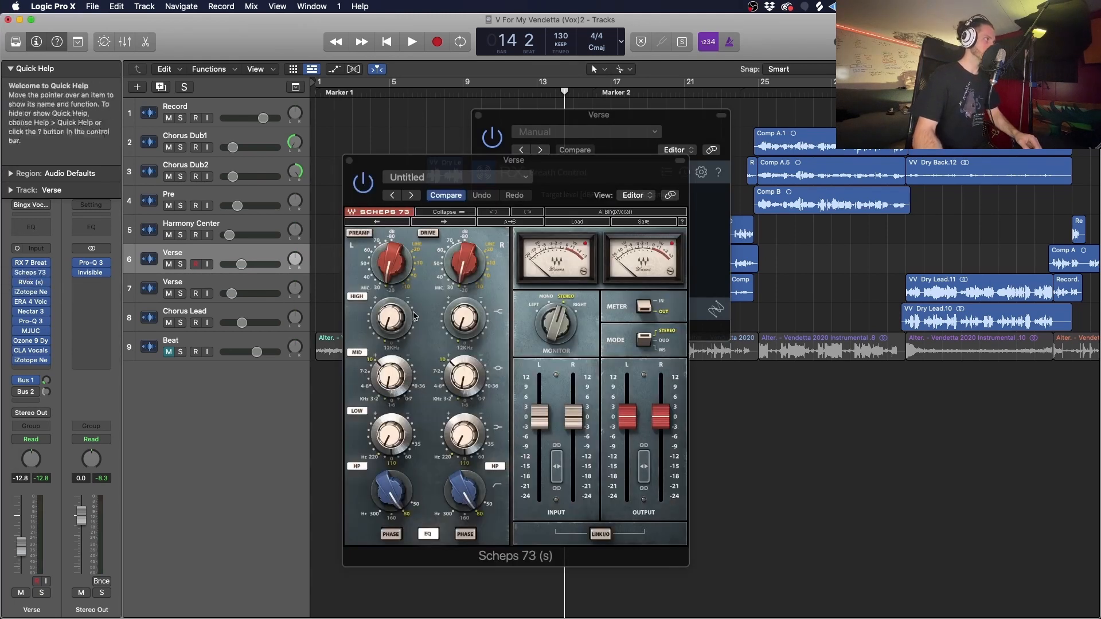
{"action": "left_click_drag", "start_coordinate": [442, 162], "coordinate": [799, 87]}
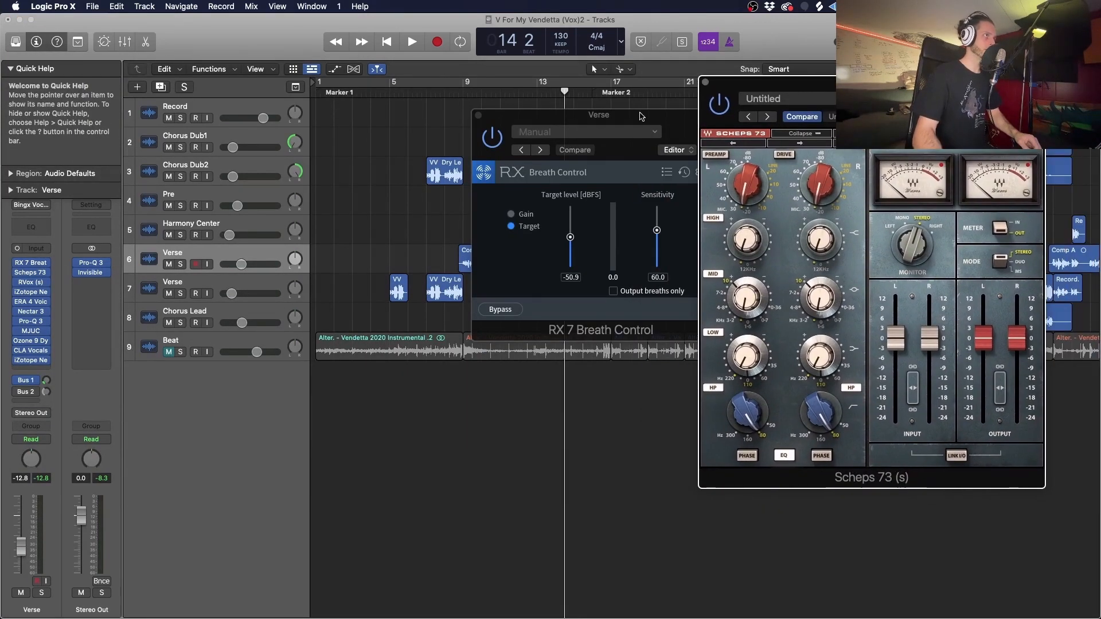
{"action": "left_click_drag", "start_coordinate": [637, 117], "coordinate": [519, 101]}
{"action": "left_click_drag", "start_coordinate": [773, 86], "coordinate": [696, 96]}
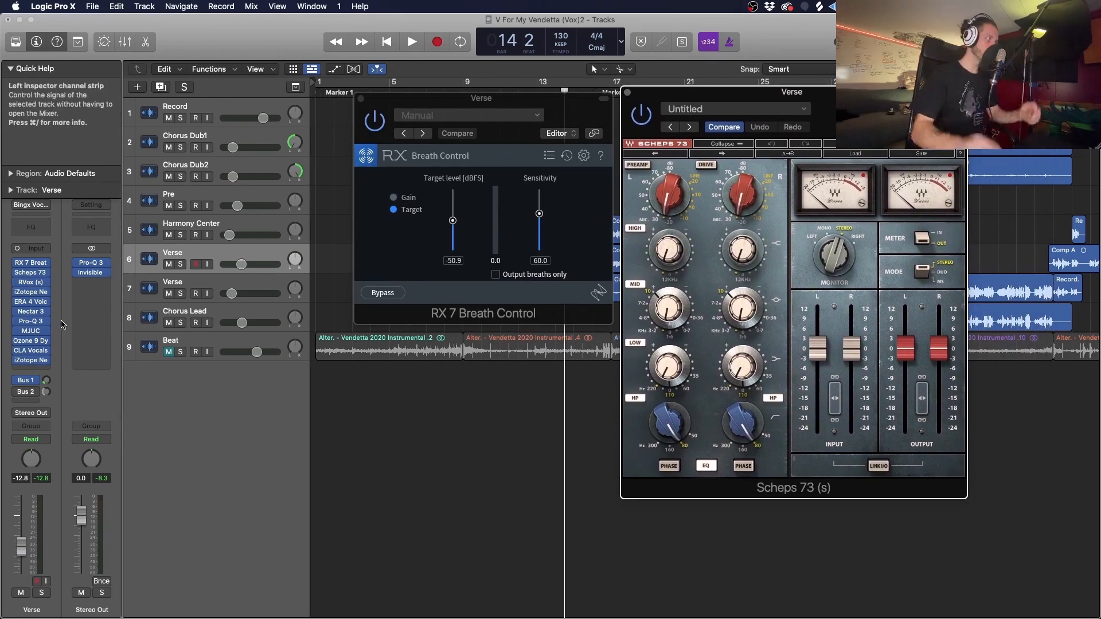
- Open the Verse track's RVox plug-in, place it below RX 7 Breath Control, and play the verse to watch its gate and compression
{"action": "left_click", "coordinate": [29, 282]}
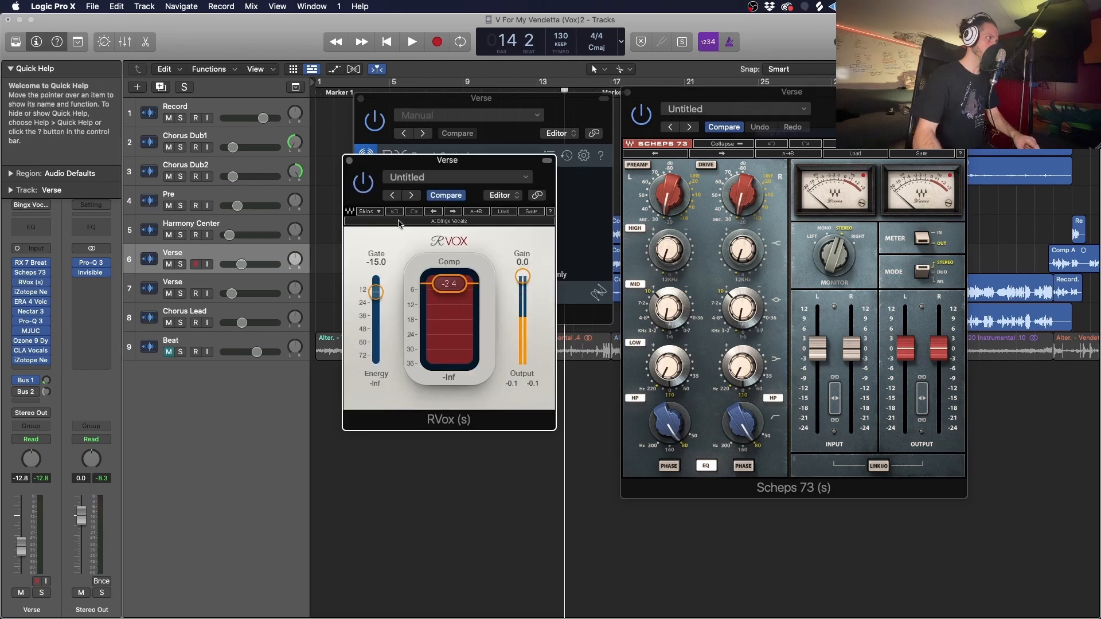
{"action": "left_click_drag", "start_coordinate": [443, 149], "coordinate": [431, 121]}
{"action": "left_click_drag", "start_coordinate": [588, 316], "coordinate": [444, 348]}
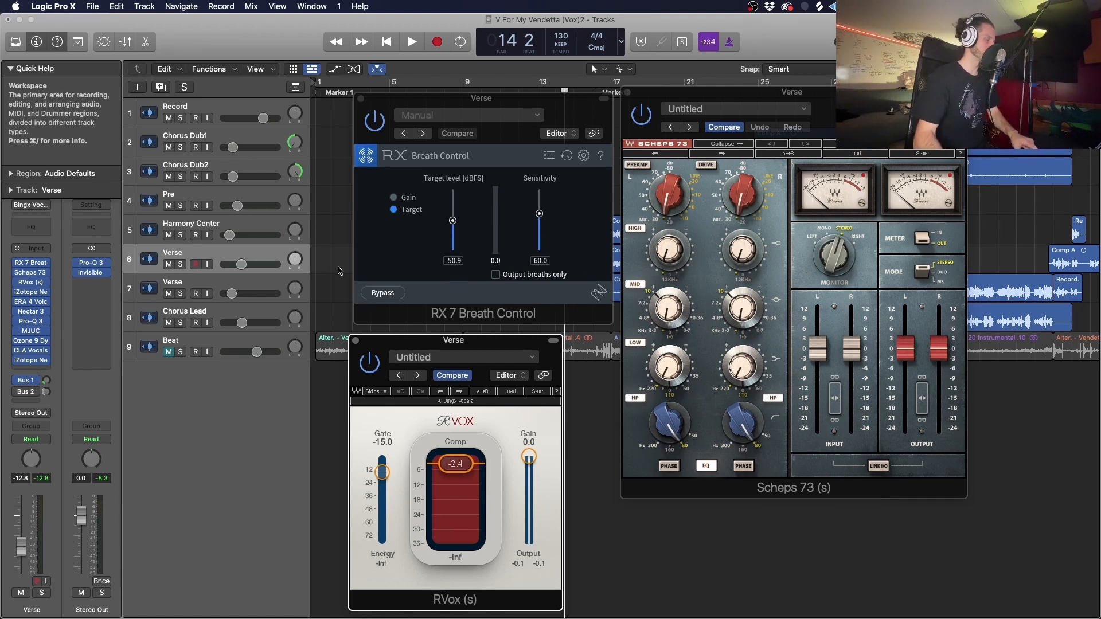
{"action": "key", "text": "space"}
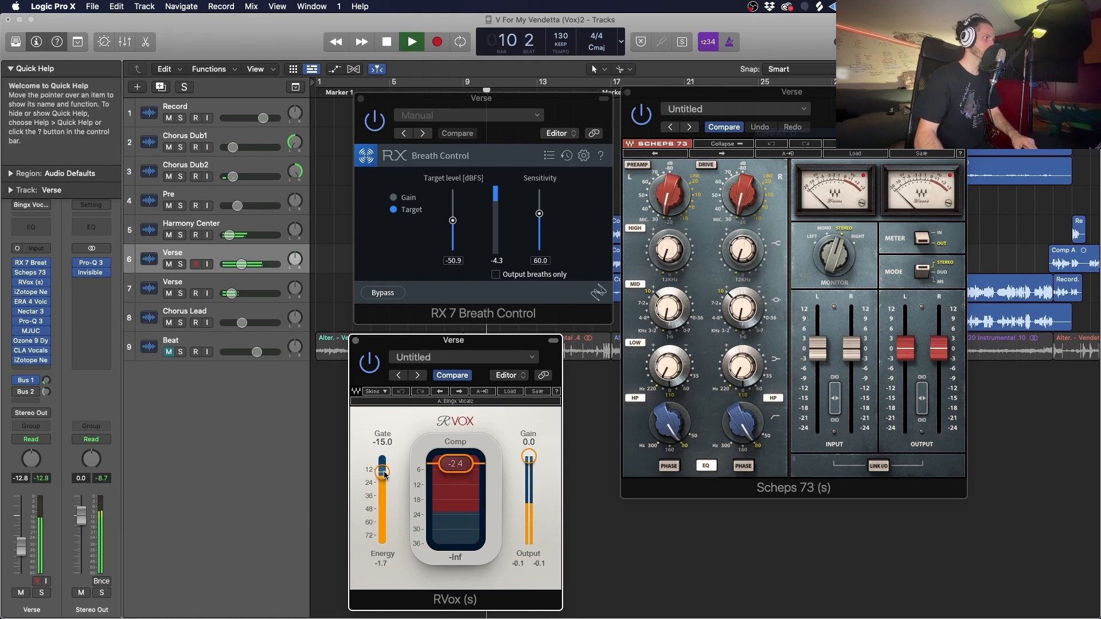
{"action": "key", "text": "space"}
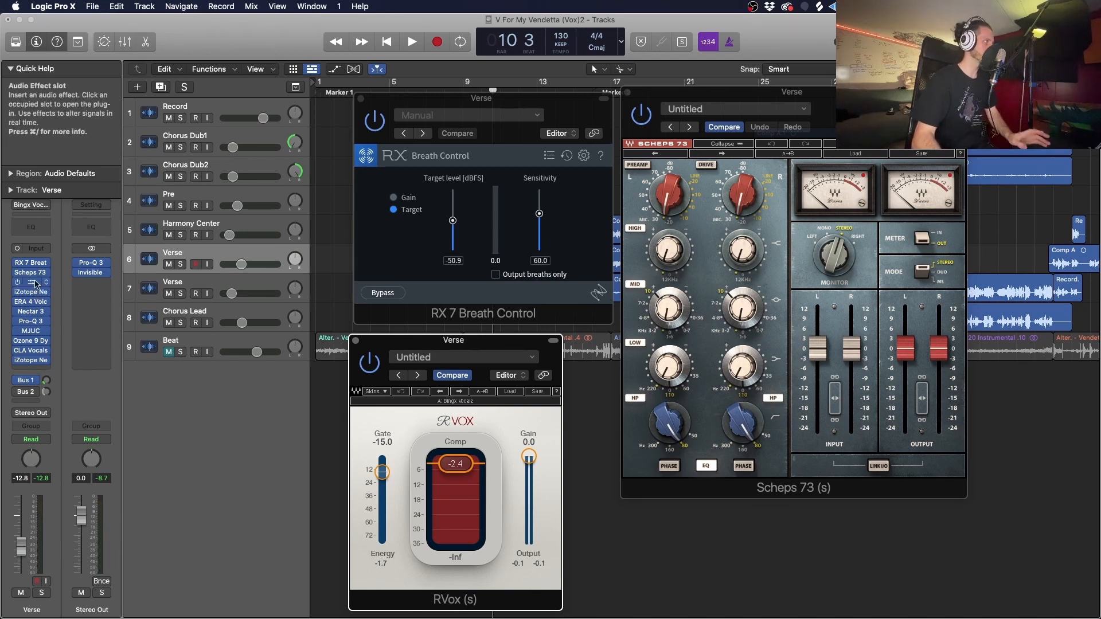
- Open iZotope Nectar 2 on the Verse track, dismiss its preset manager, and bring Scheps 73 back to the front
{"action": "left_click", "coordinate": [33, 293]}
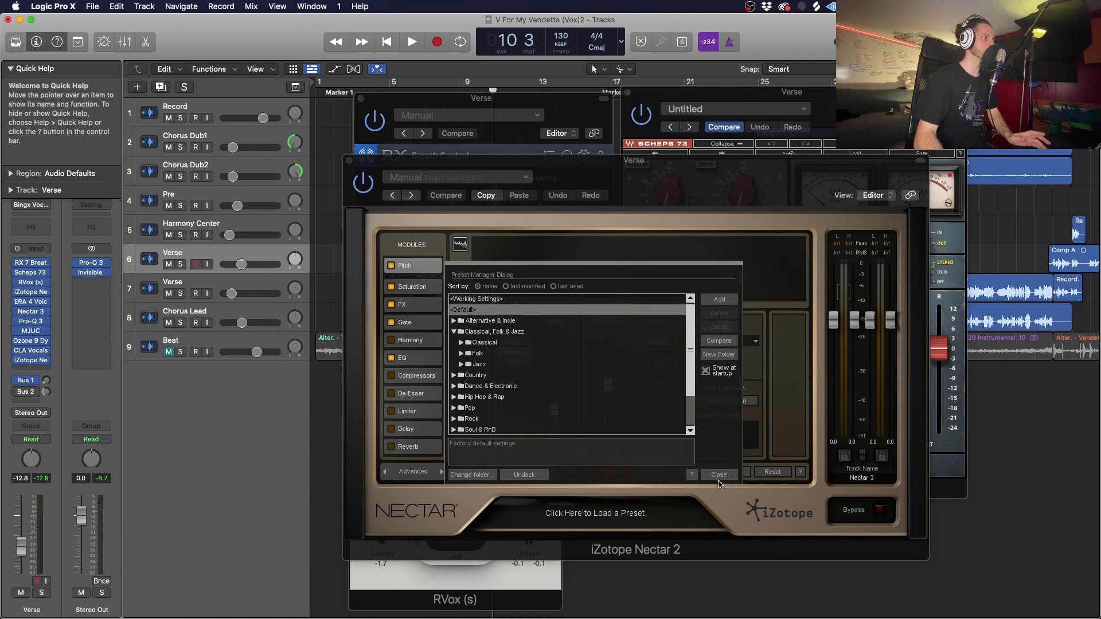
{"action": "left_click", "coordinate": [719, 480]}
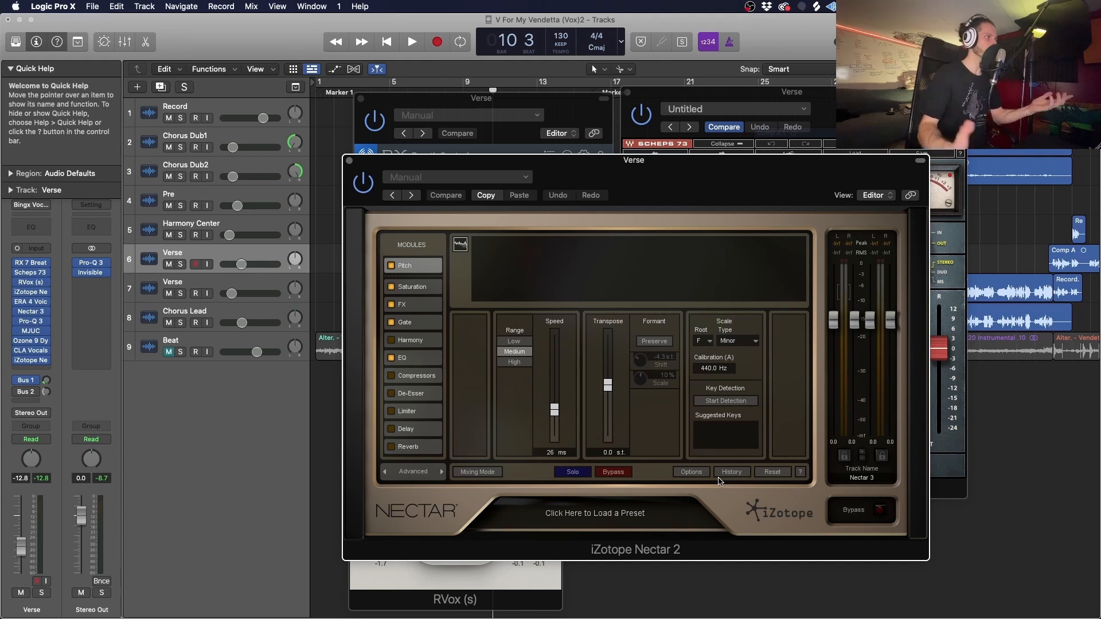
{"action": "left_click", "coordinate": [29, 273]}
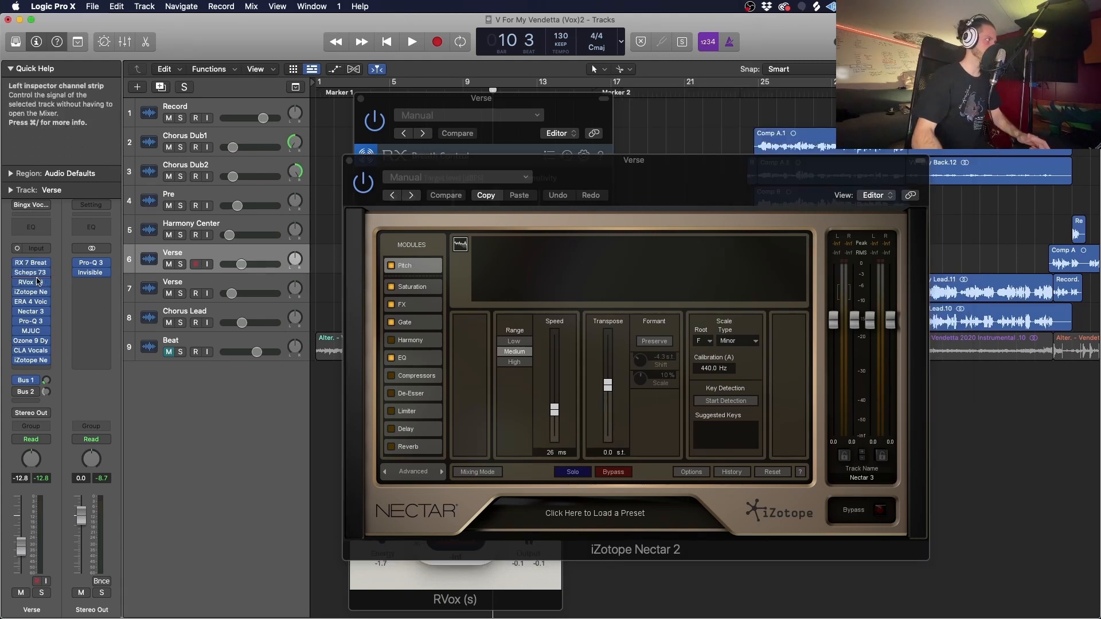
{"action": "left_click", "coordinate": [29, 273]}
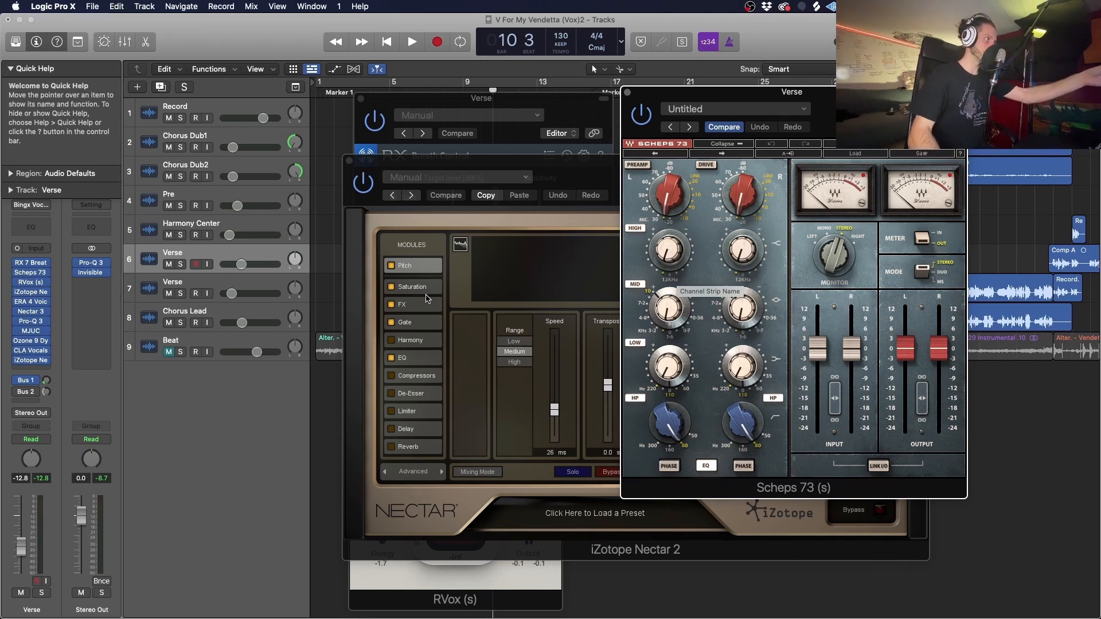
- View Nectar 2's FX and Gate modules, and play the verse to observe the gate working on the vocal
{"action": "left_click", "coordinate": [415, 311]}
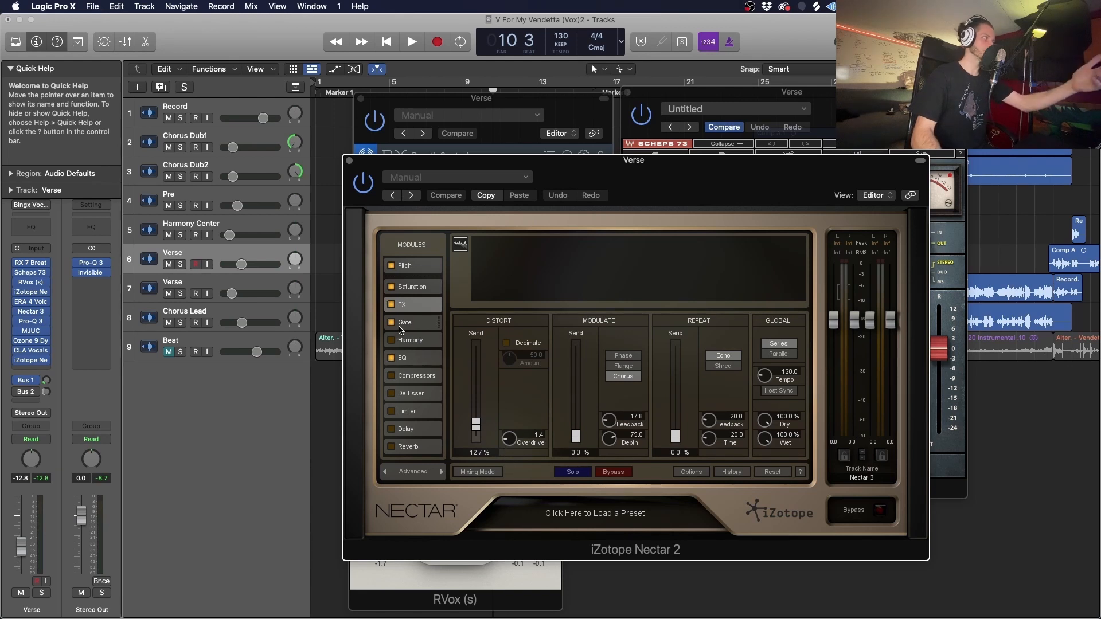
{"action": "left_click", "coordinate": [404, 323]}
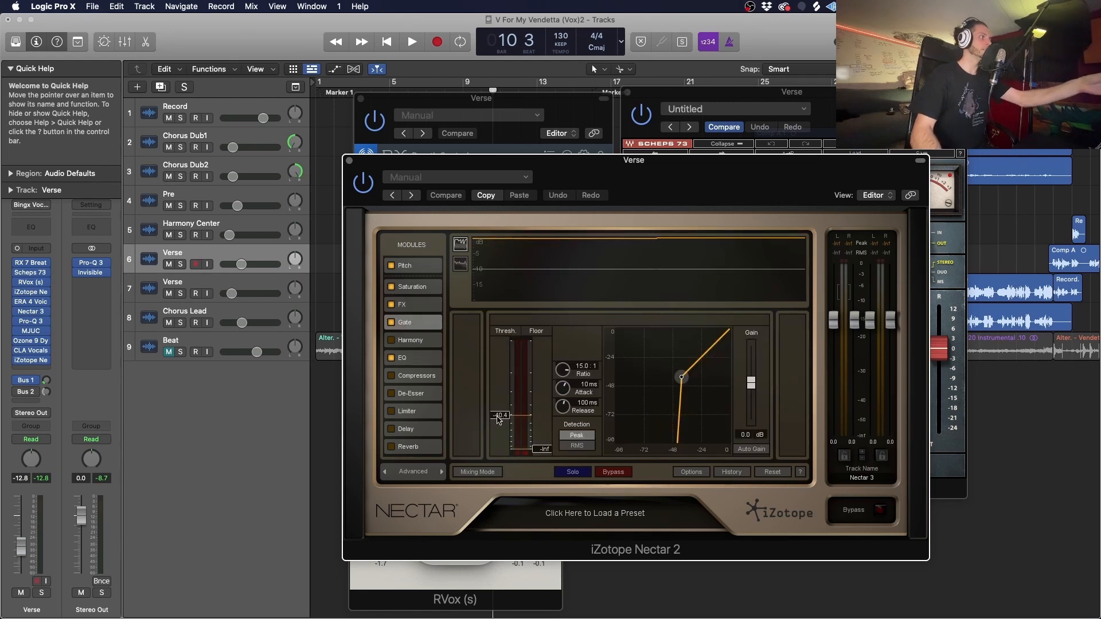
{"action": "key", "text": "space"}
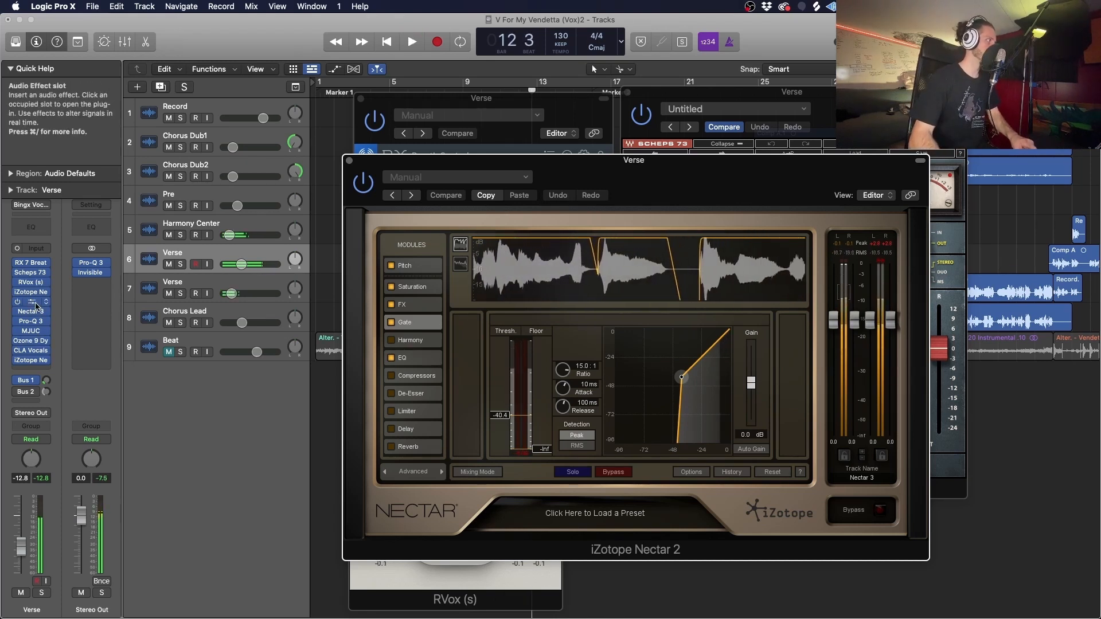
- View Nectar 2's EQ module on the Verse track, and examine the MJUC compressor's preset list and its extra lower controls
{"action": "key", "text": "space"}
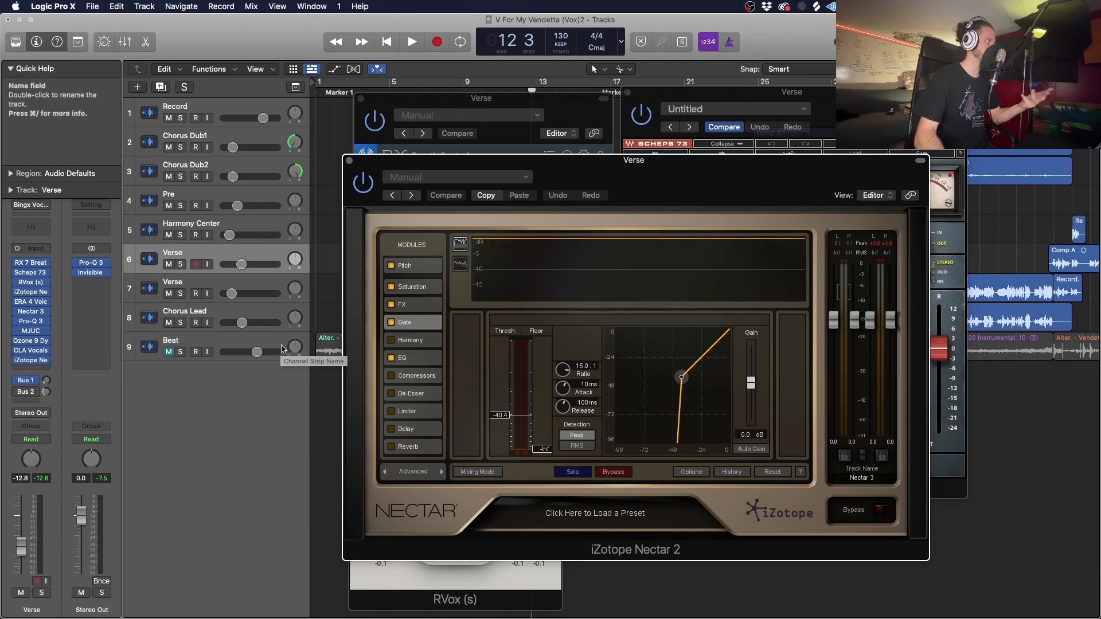
{"action": "left_click", "coordinate": [422, 360]}
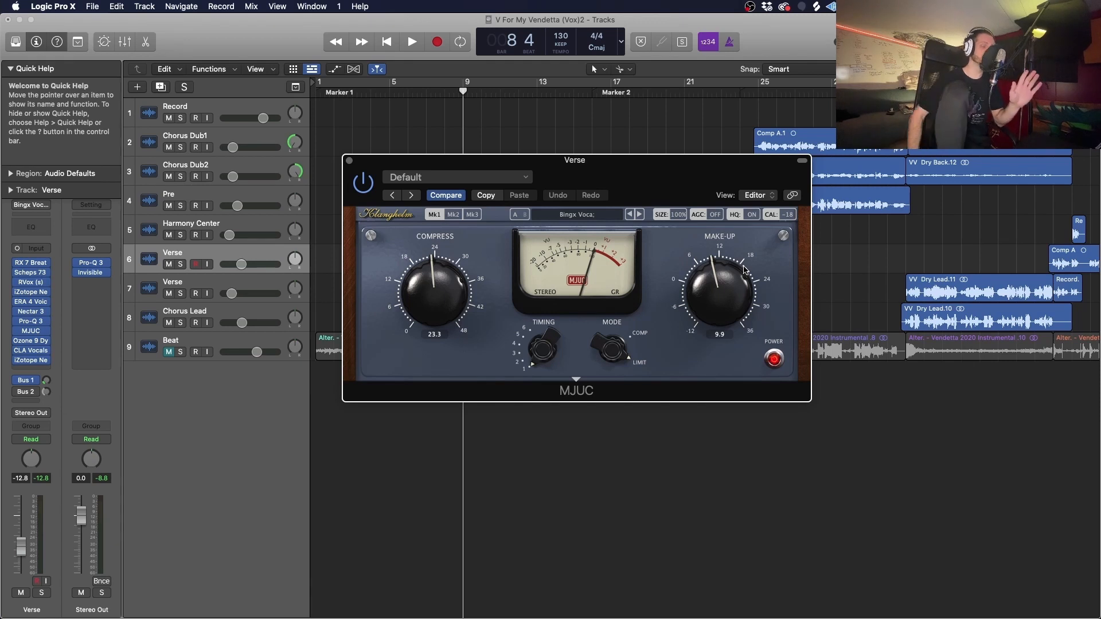
{"action": "left_click", "coordinate": [592, 217]}
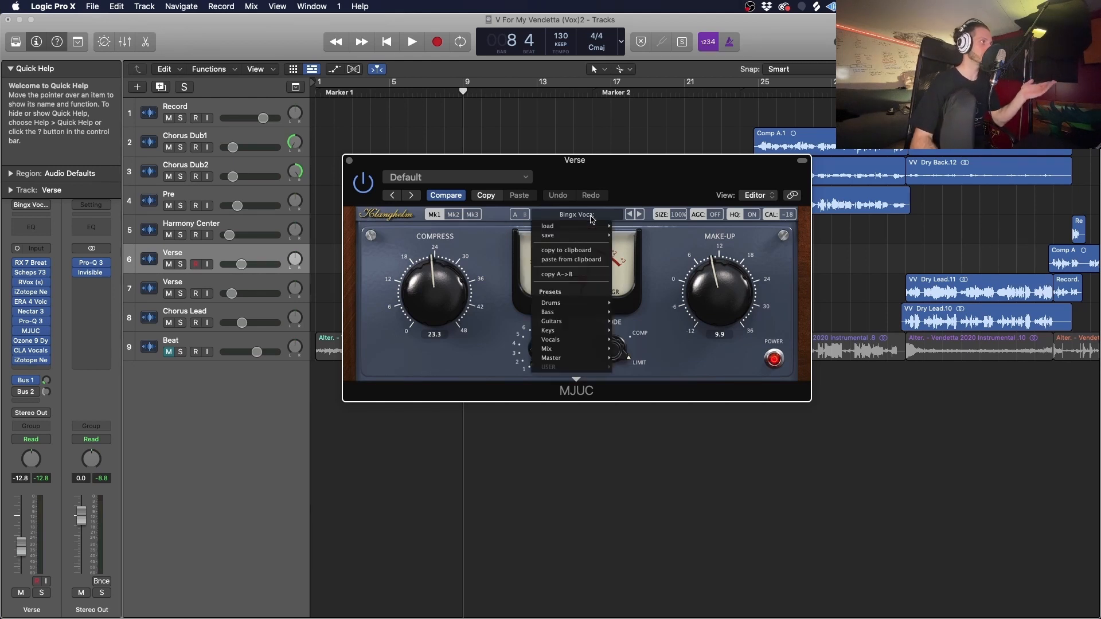
{"action": "left_click", "coordinate": [674, 309]}
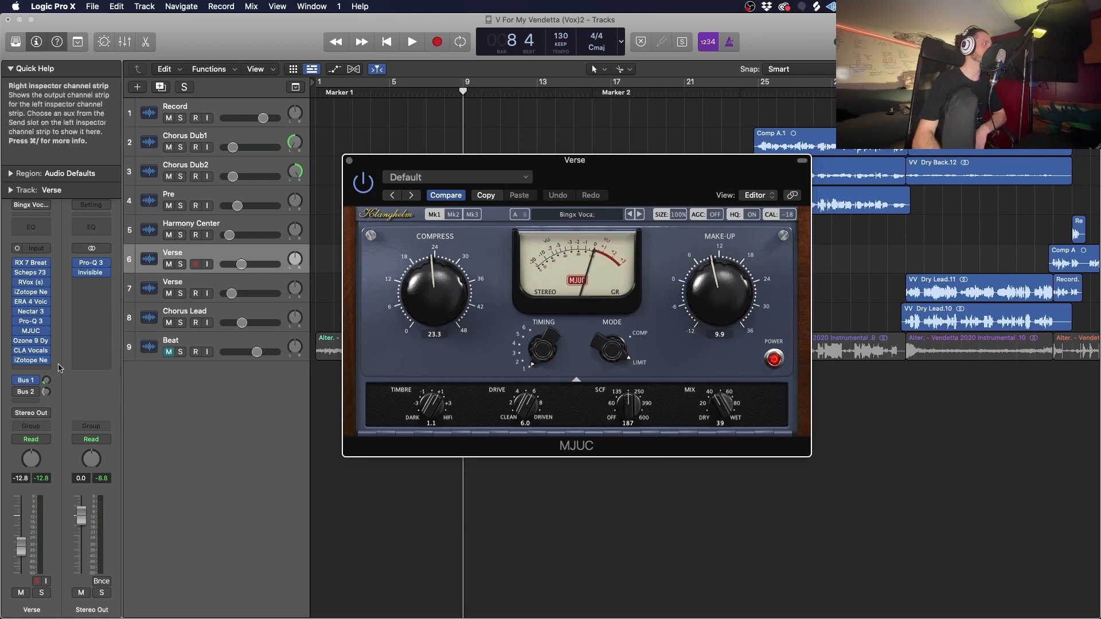
- Open the Verse track's Pro-Q 3, move it beside MJUC, and set MJUC's SCF control to 202
{"action": "left_click", "coordinate": [31, 321]}
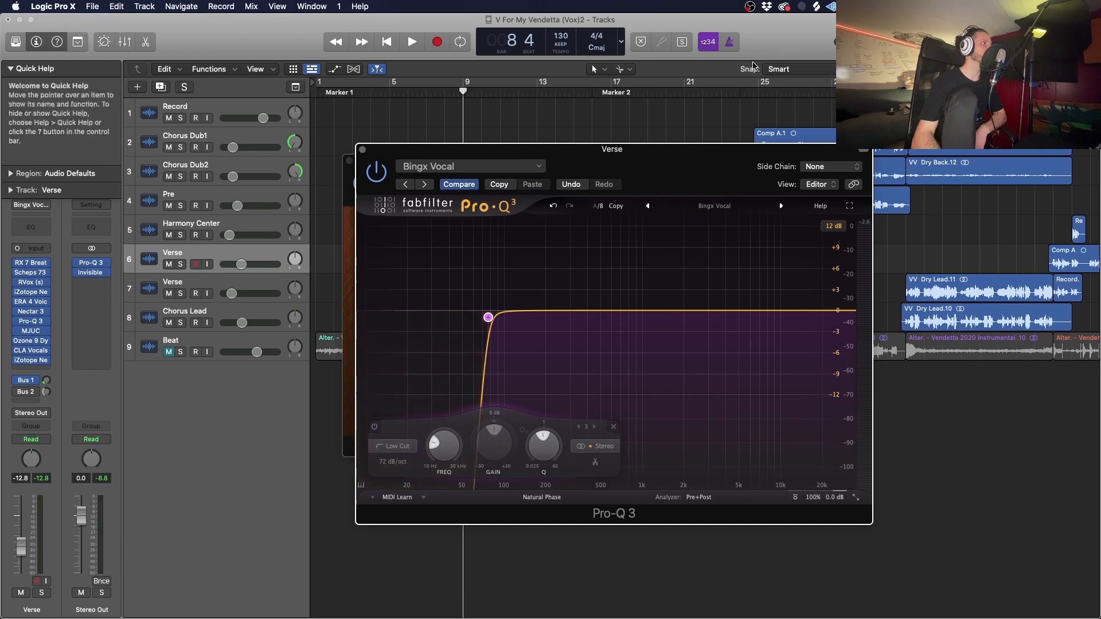
{"action": "left_click_drag", "start_coordinate": [651, 151], "coordinate": [1078, 142]}
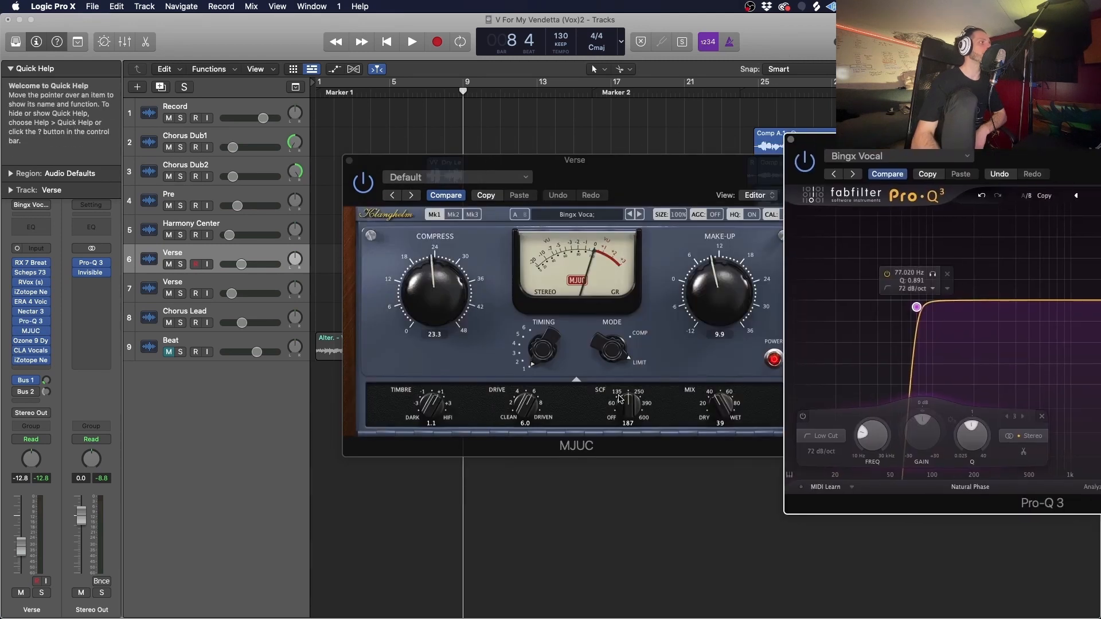
{"action": "left_click_drag", "start_coordinate": [620, 398], "coordinate": [637, 396]}
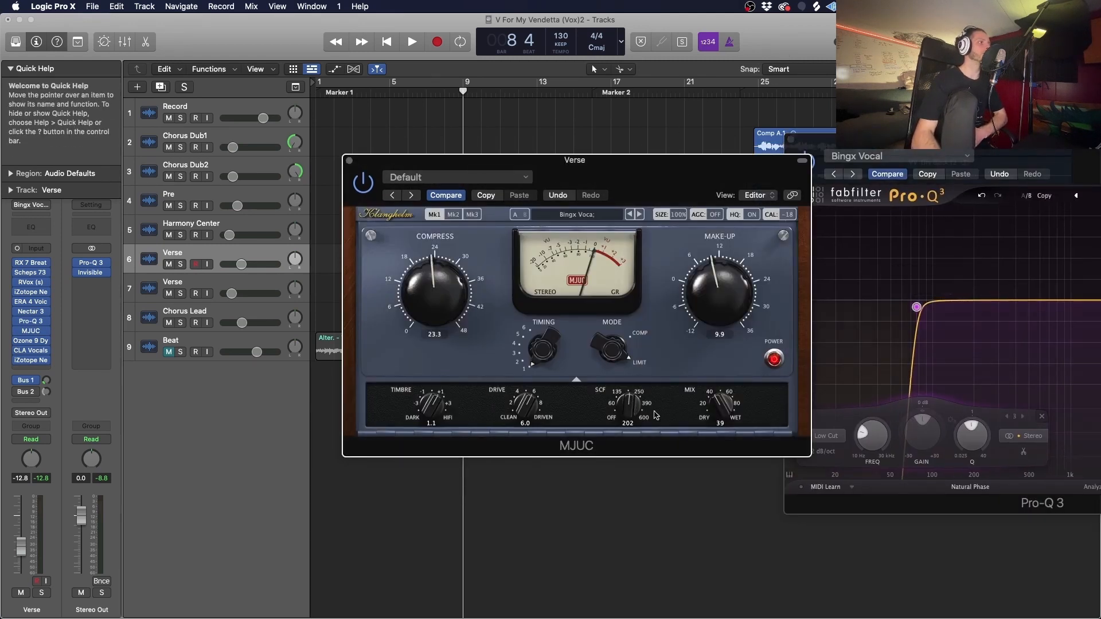
- Sweep Pro-Q 3's low cut up to about 99 Hz and down to about 50 Hz, and place its window beside MJUC again
{"action": "mouse_move", "coordinate": [916, 307]}
{"action": "left_mouse_down"}
{"action": "mouse_move", "coordinate": [999, 309]}
{"action": "mouse_move", "coordinate": [804, 306]}
{"action": "mouse_move", "coordinate": [969, 308]}
{"action": "mouse_move", "coordinate": [933, 308]}
{"action": "left_mouse_up"}
{"action": "left_click_drag", "start_coordinate": [1024, 140], "coordinate": [653, 111]}
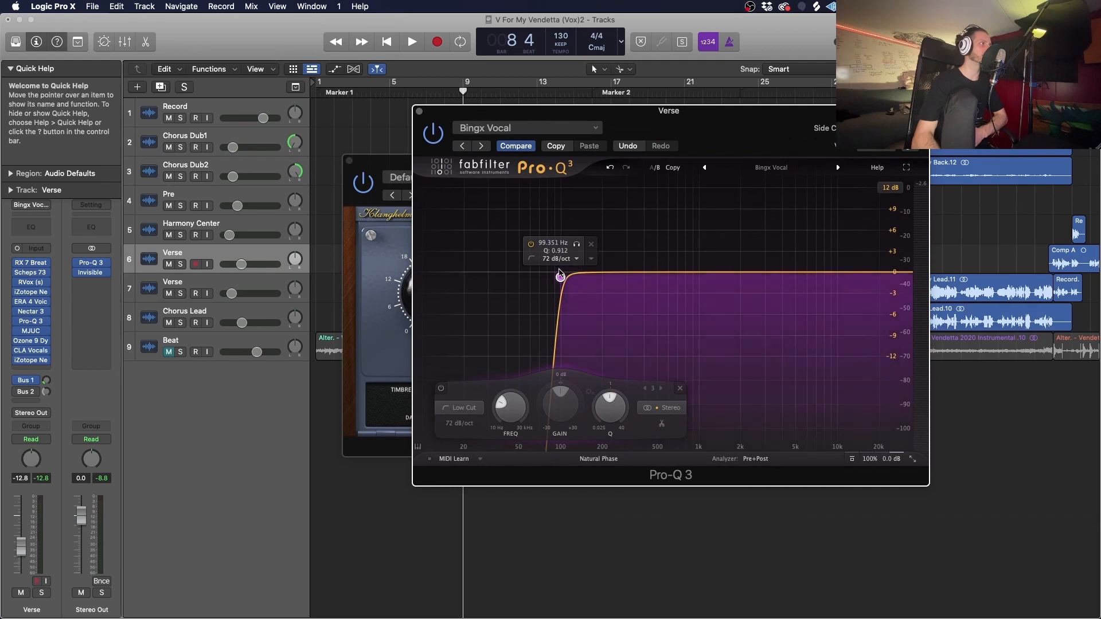
{"action": "left_click_drag", "start_coordinate": [561, 277], "coordinate": [518, 279]}
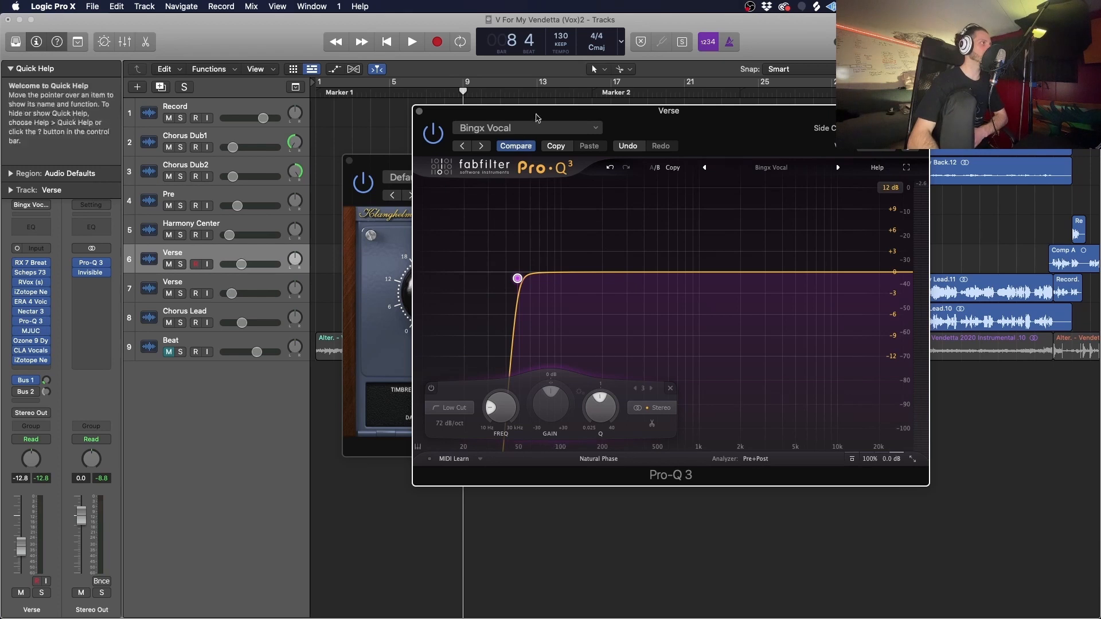
{"action": "left_click_drag", "start_coordinate": [536, 115], "coordinate": [905, 122]}
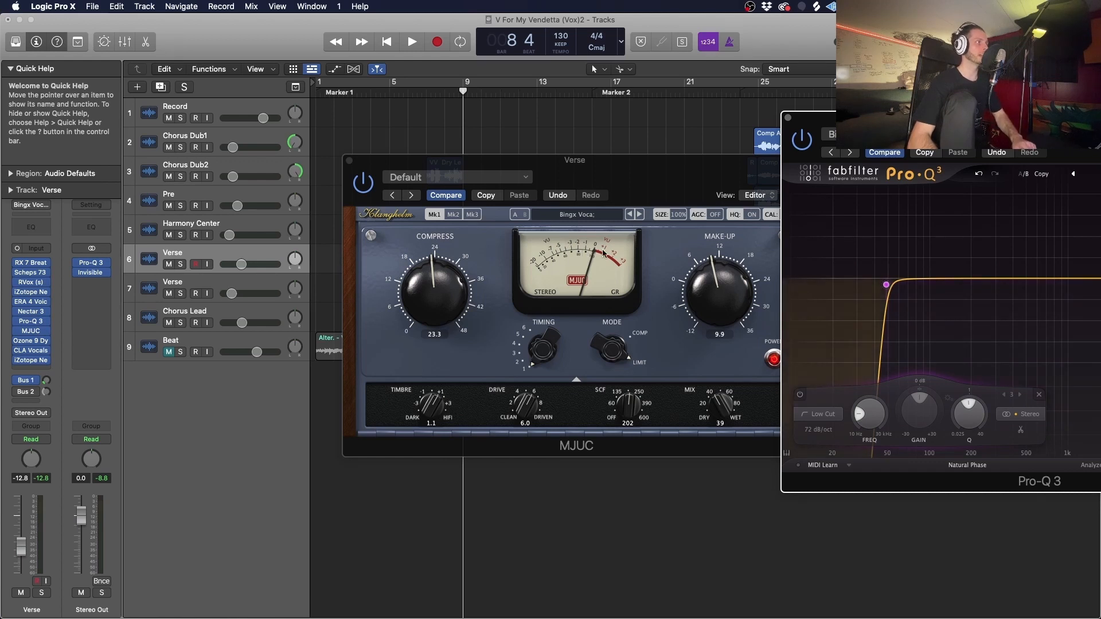
- Play the verse to watch MJUC's gain reduction, and set the compressor's mix to 45
{"action": "key", "text": "space"}
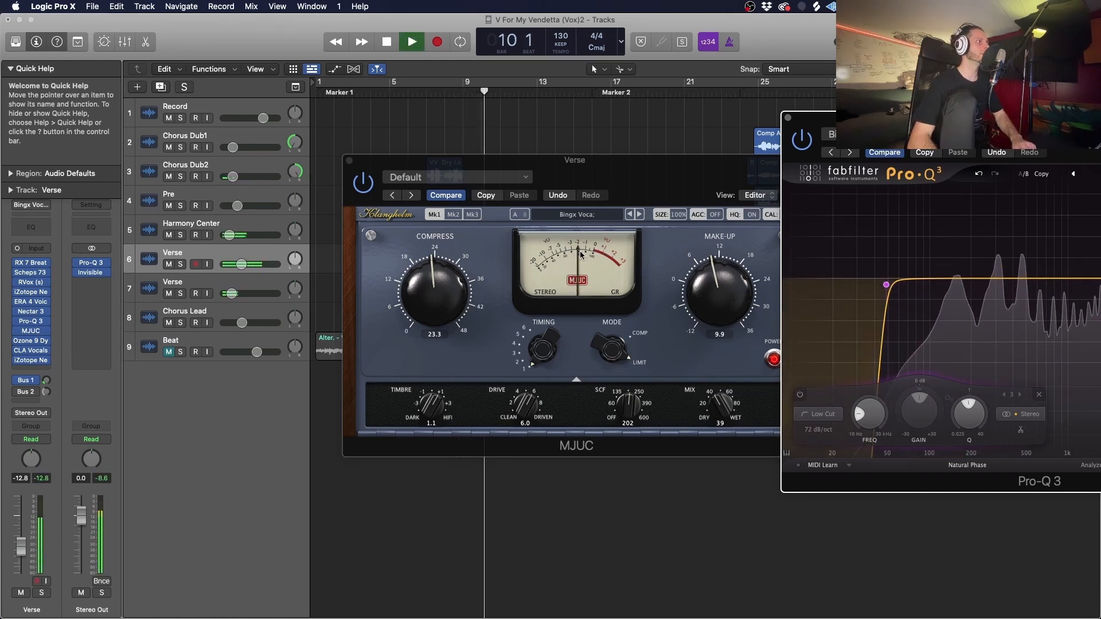
{"action": "key", "text": "space"}
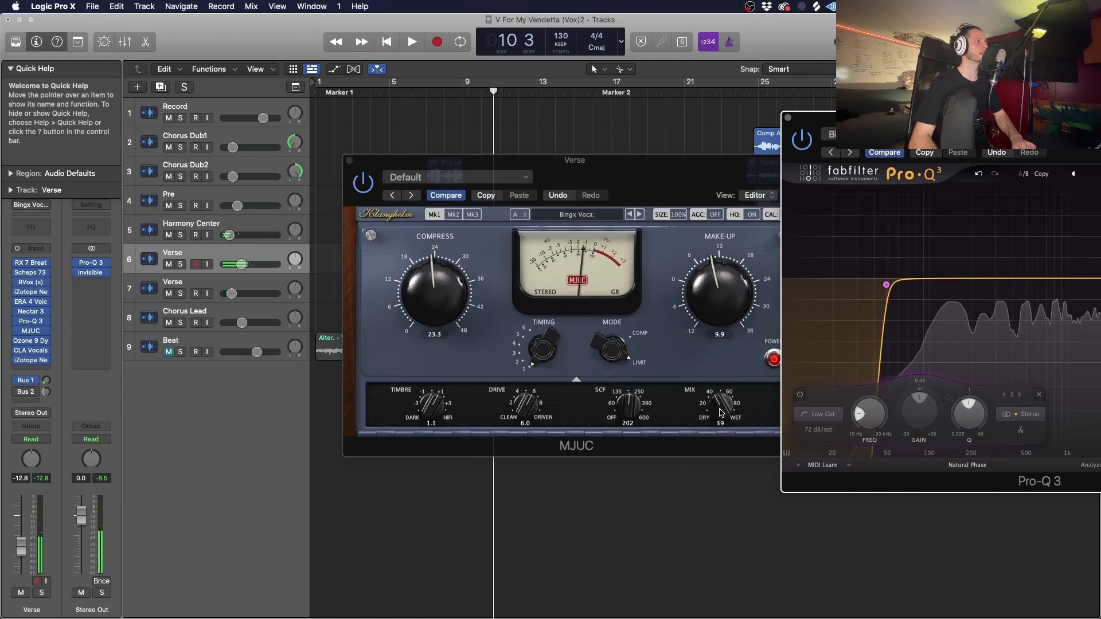
{"action": "left_click_drag", "start_coordinate": [722, 406], "coordinate": [722, 397]}
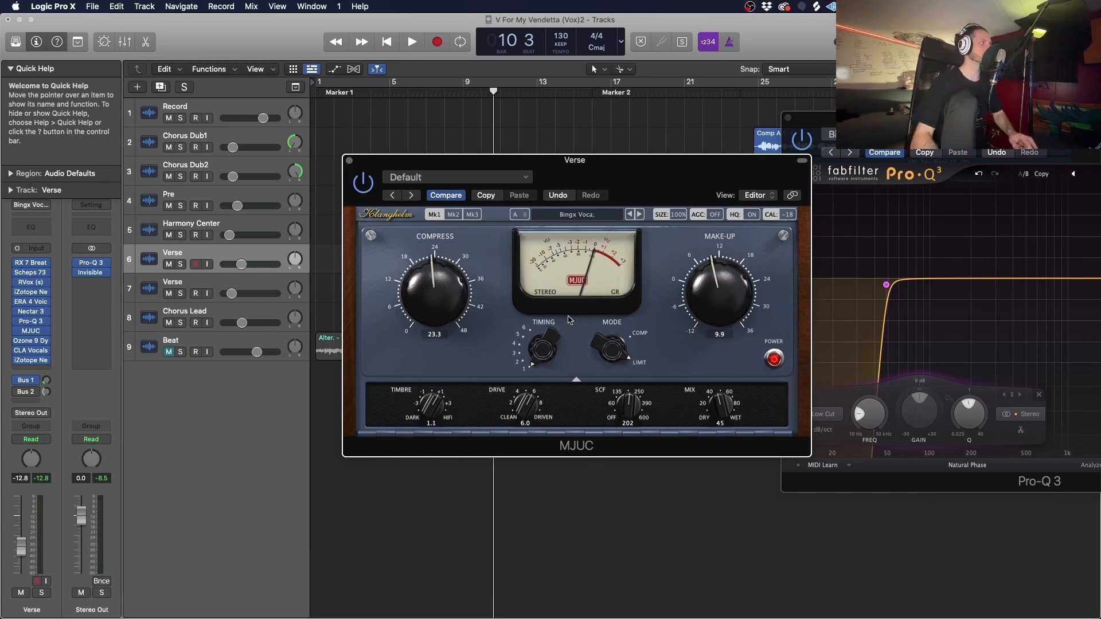
- Open the Verse track's Ozone 9 Dynamics, arrange it beside MJUC, and play the verse to watch both compressors working
{"action": "left_click", "coordinate": [31, 341]}
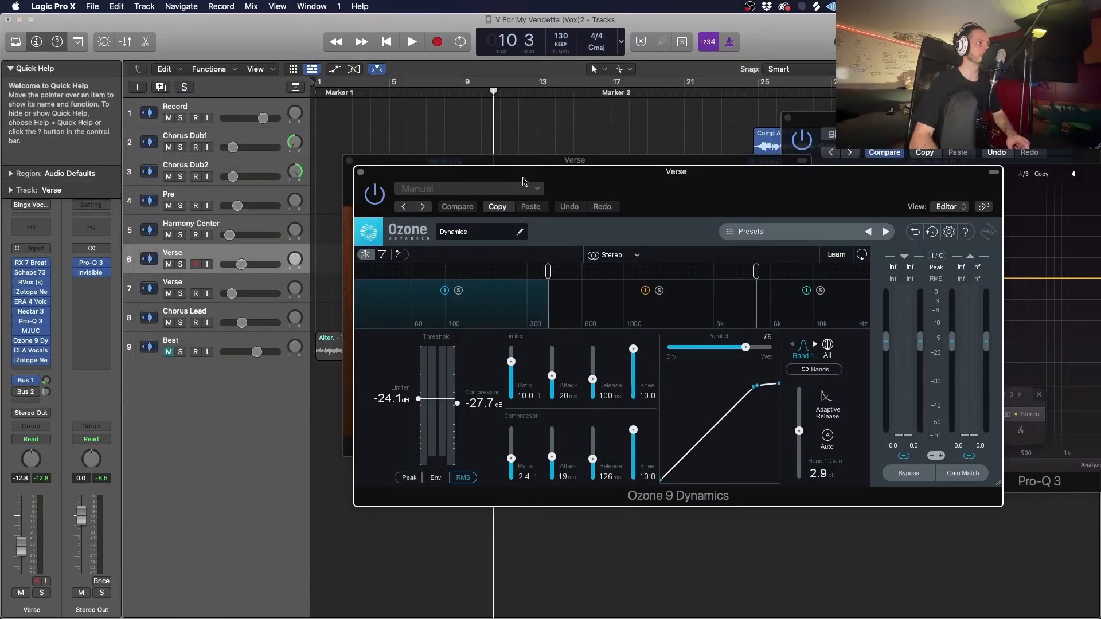
{"action": "left_click_drag", "start_coordinate": [523, 183], "coordinate": [724, 175]}
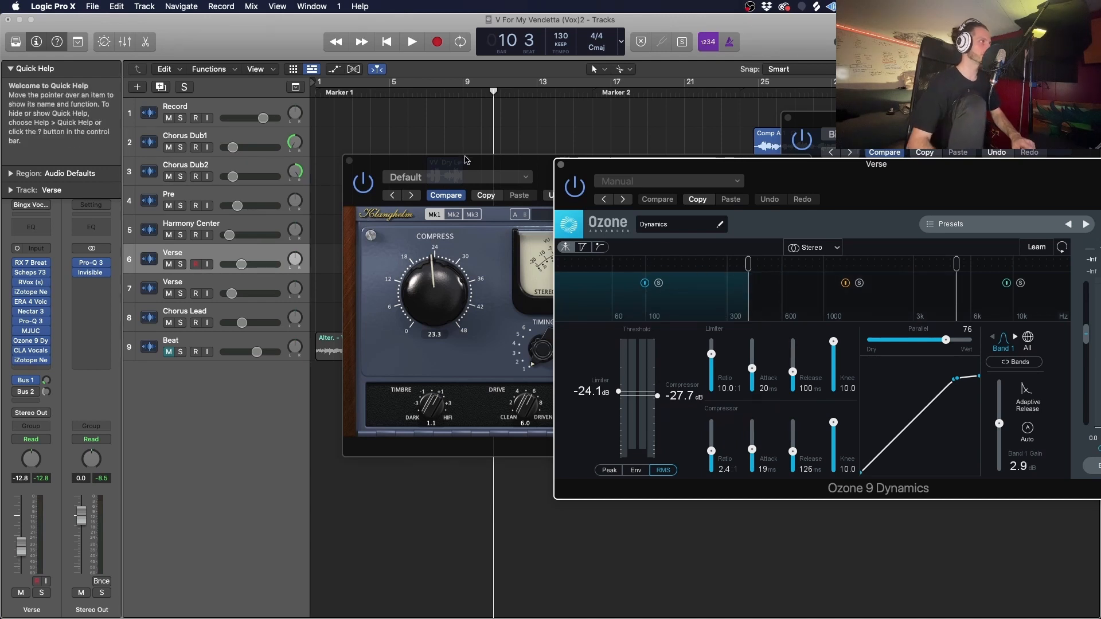
{"action": "left_click_drag", "start_coordinate": [468, 163], "coordinate": [190, 121]}
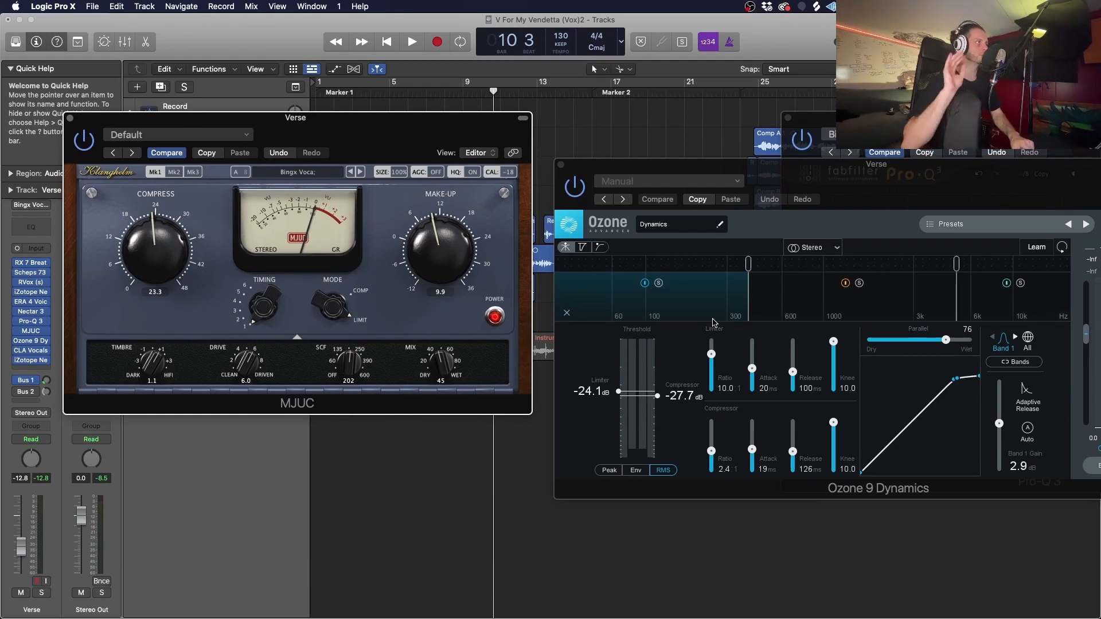
{"action": "key", "text": "space"}
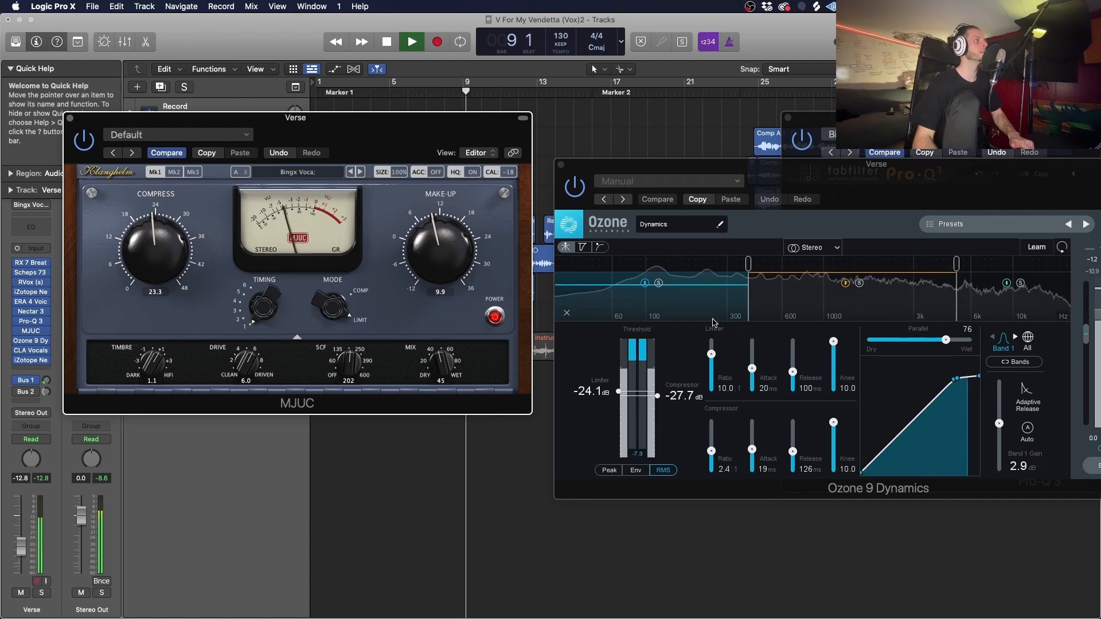
{"action": "key", "text": "space"}
{"action": "left_click_drag", "start_coordinate": [615, 390], "coordinate": [656, 390]}
{"action": "key", "text": "space"}
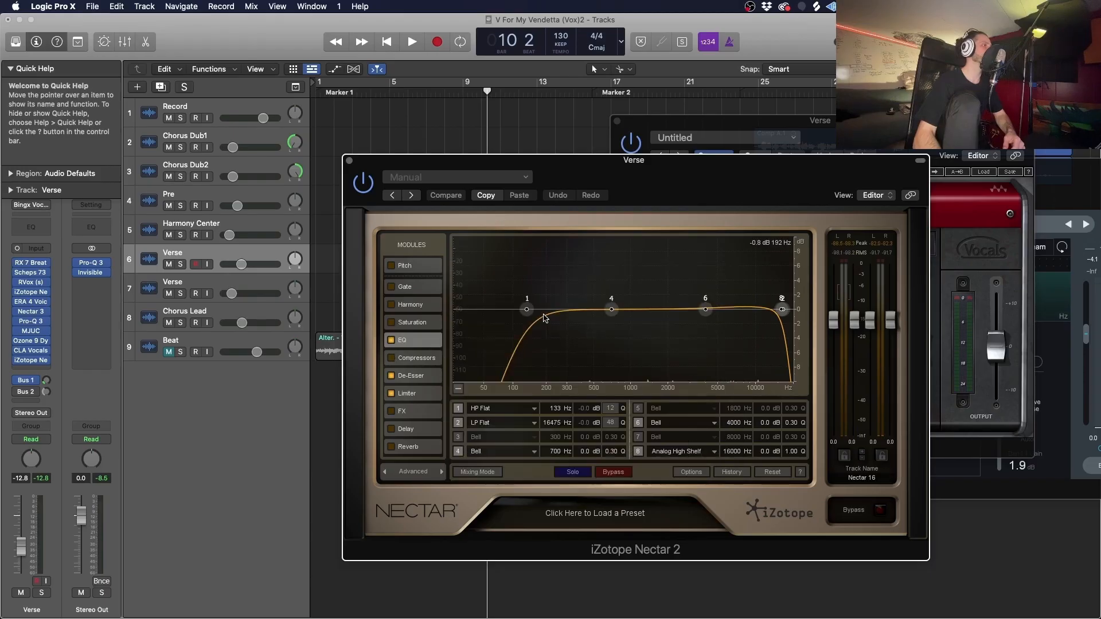
- Set the high-pass filter in the EQ of the second Nectar 2 to 124 Hz, and view its De-Esser and Limiter modules
{"action": "left_click_drag", "start_coordinate": [513, 311], "coordinate": [528, 313]}
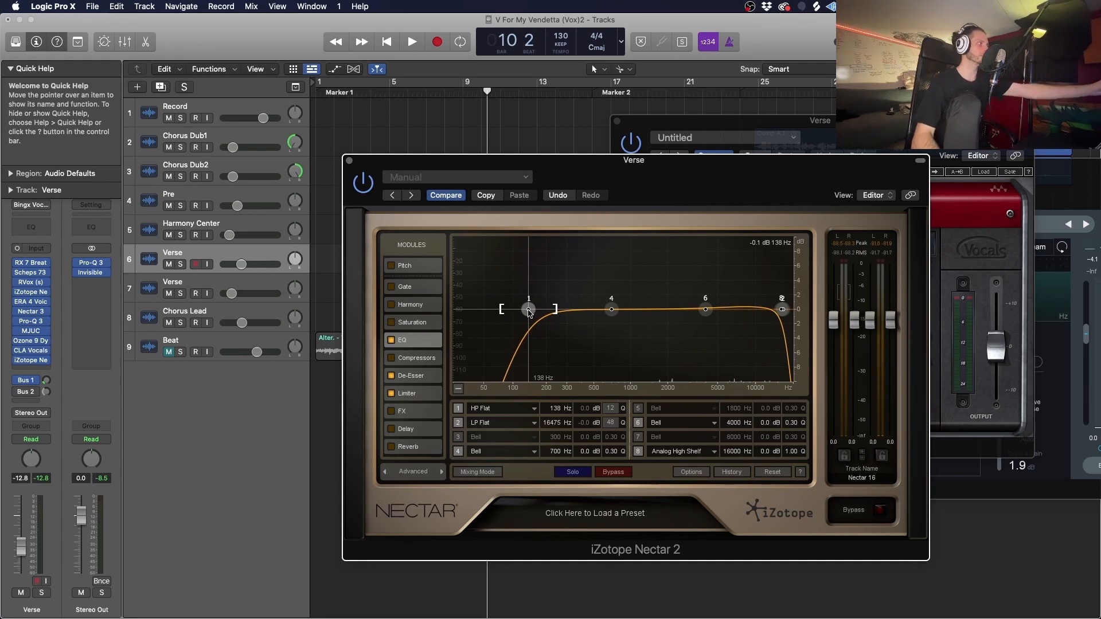
{"action": "left_click_drag", "start_coordinate": [529, 313], "coordinate": [523, 312]}
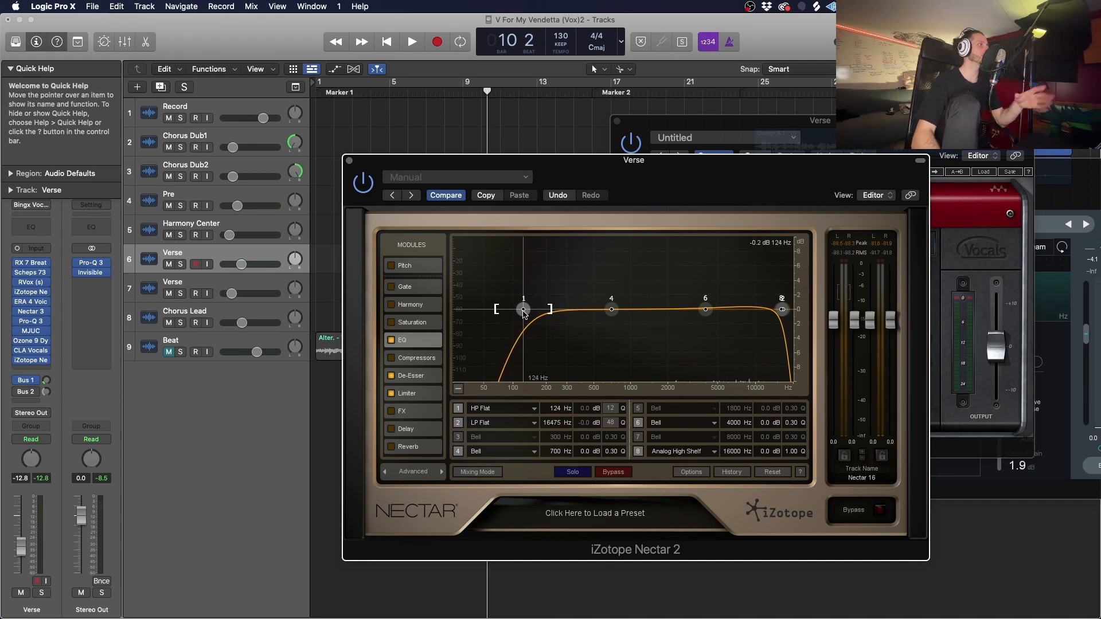
{"action": "left_click", "coordinate": [411, 376]}
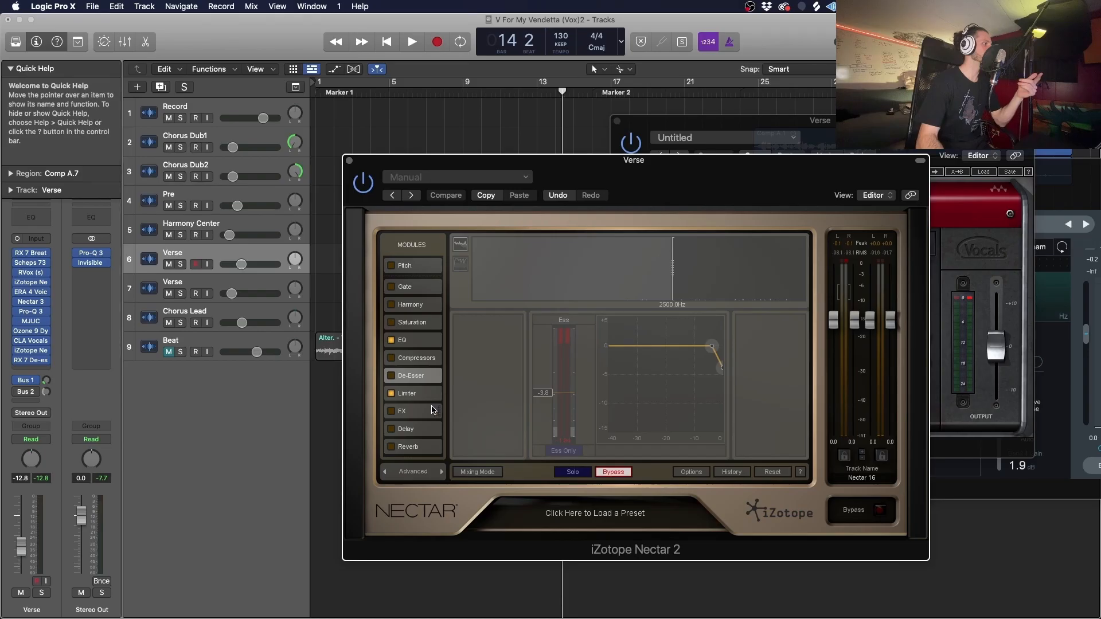
{"action": "left_click", "coordinate": [437, 396]}
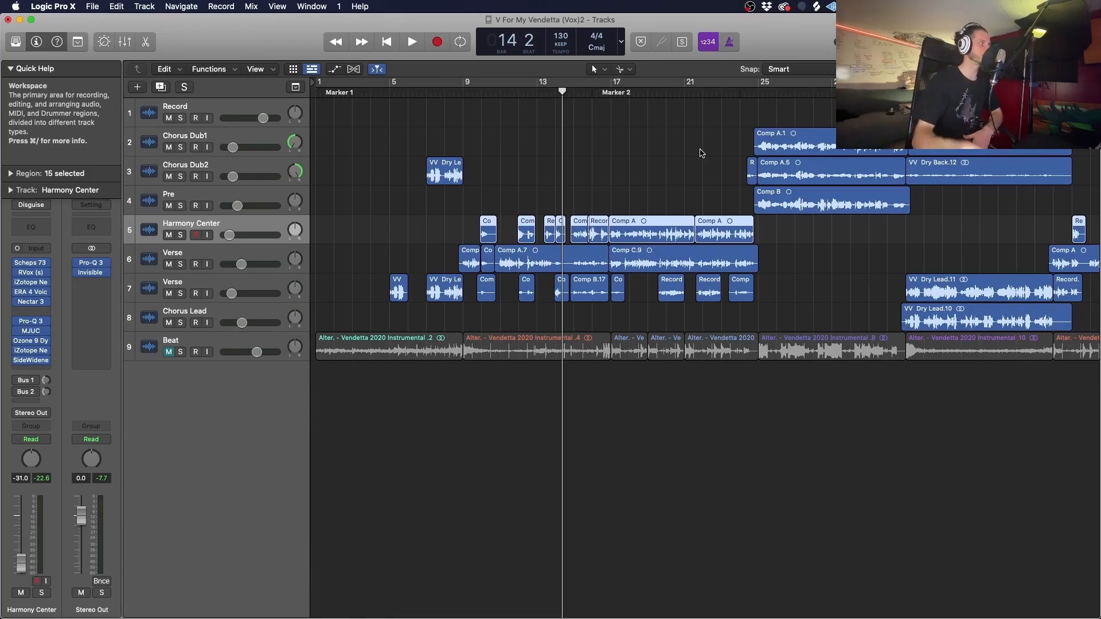
- Switch to the song's Ableton Live project, select the looped range of the arrangement, and play it from bar 1
{"action": "left_click", "coordinate": [754, 94]}
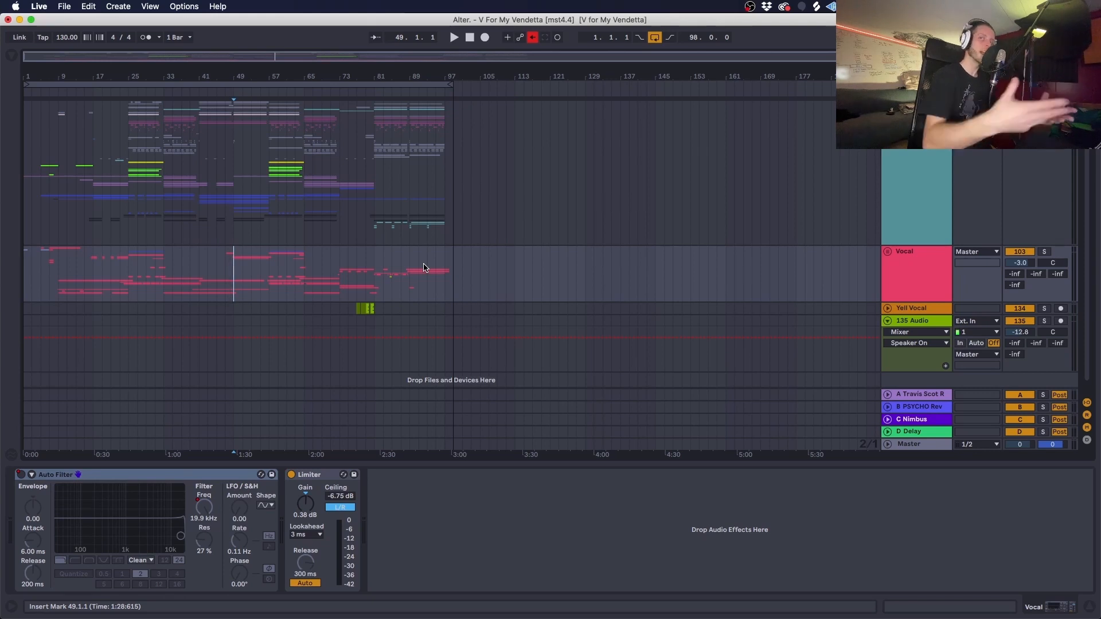
{"action": "left_click", "coordinate": [395, 85]}
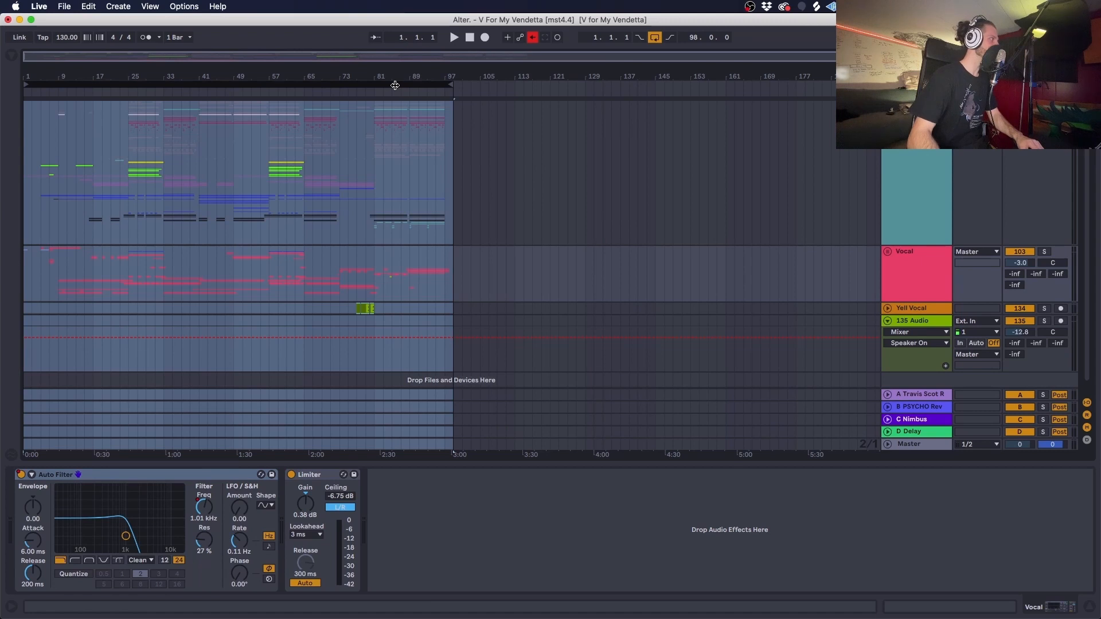
{"action": "key", "text": "space"}
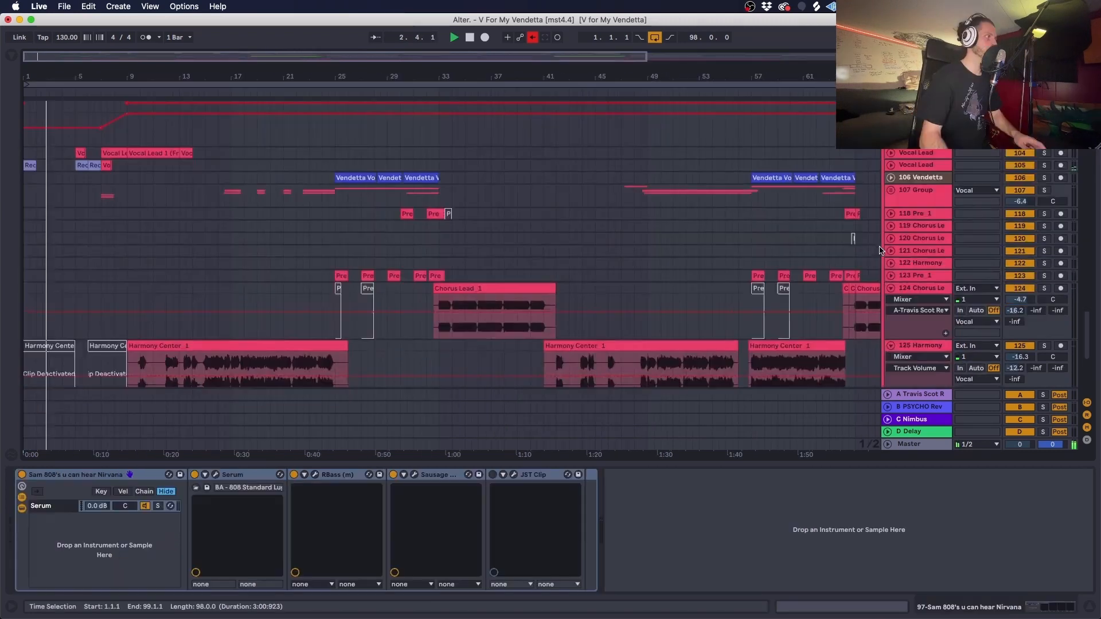
- Look through the vocal, guitar, instrument and beat tracks during playback, and view the device chain of track 82 Vendetta Vox
{"action": "scroll", "coordinate": [880, 252], "scroll_direction": "down", "scroll_amount": 6}
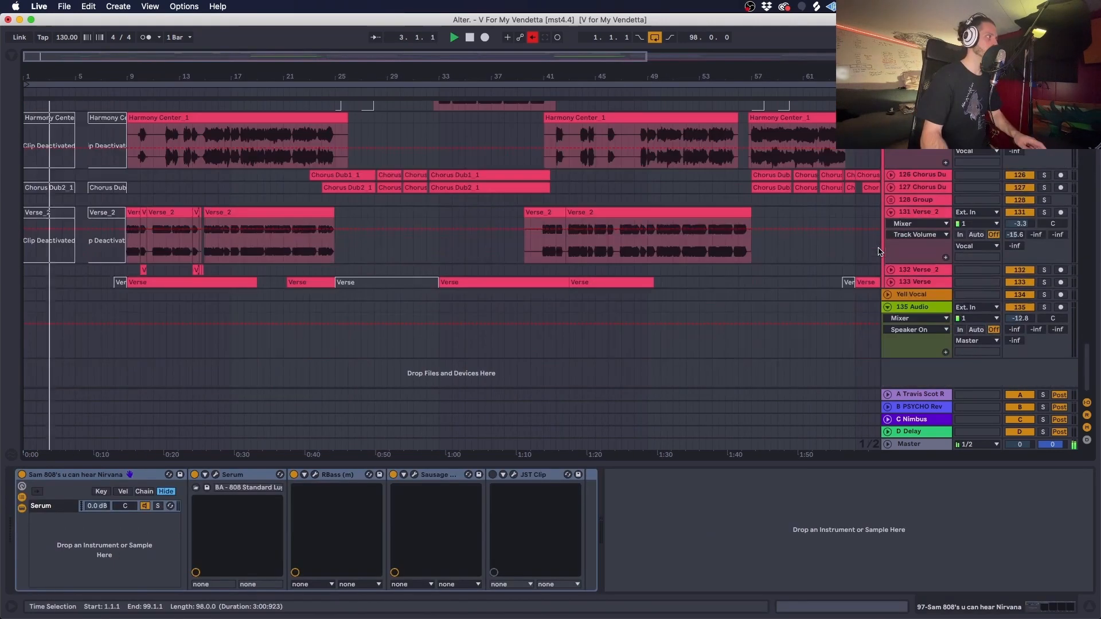
{"action": "scroll", "coordinate": [880, 246], "scroll_direction": "up", "scroll_amount": 10}
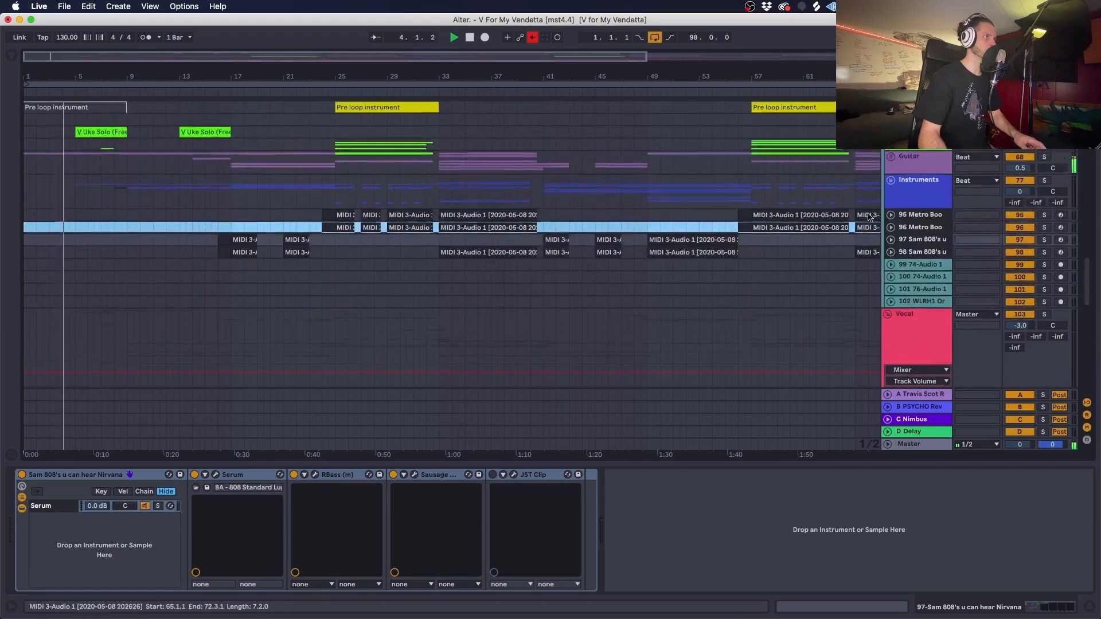
{"action": "scroll", "coordinate": [871, 224], "scroll_direction": "up", "scroll_amount": 6}
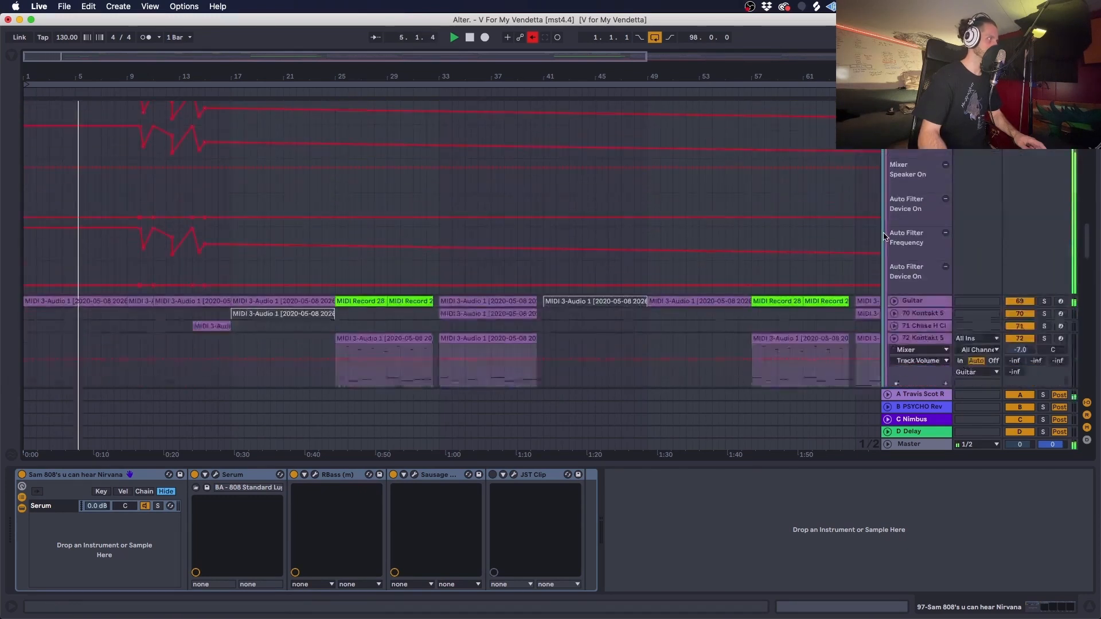
{"action": "scroll", "coordinate": [884, 236], "scroll_direction": "down", "scroll_amount": 10}
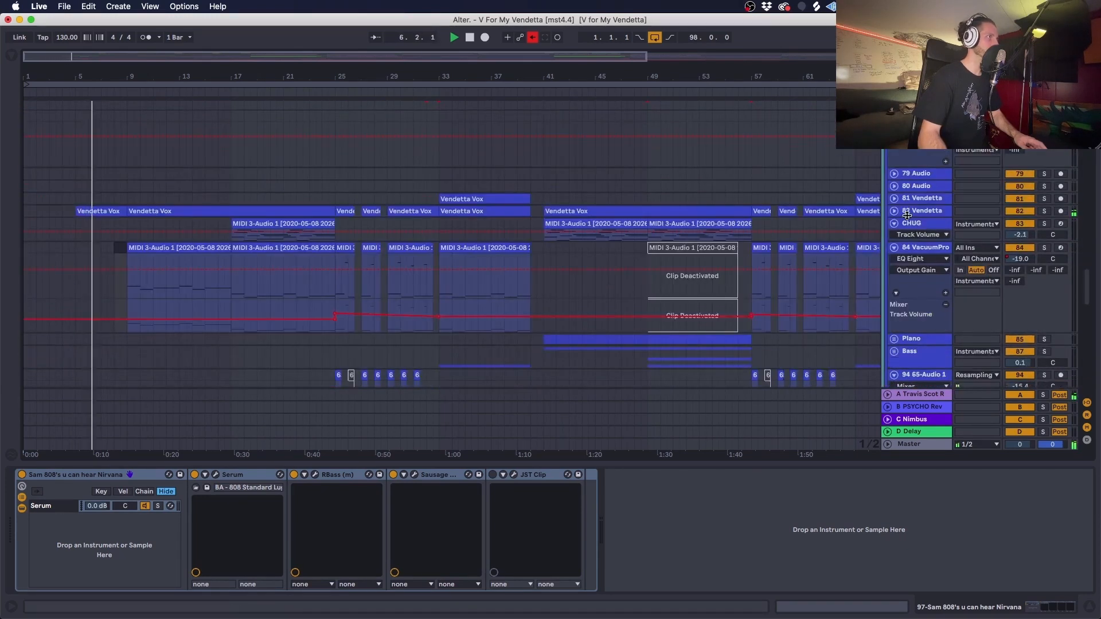
{"action": "left_click", "coordinate": [907, 215]}
{"action": "scroll", "coordinate": [894, 219], "scroll_direction": "up", "scroll_amount": 5}
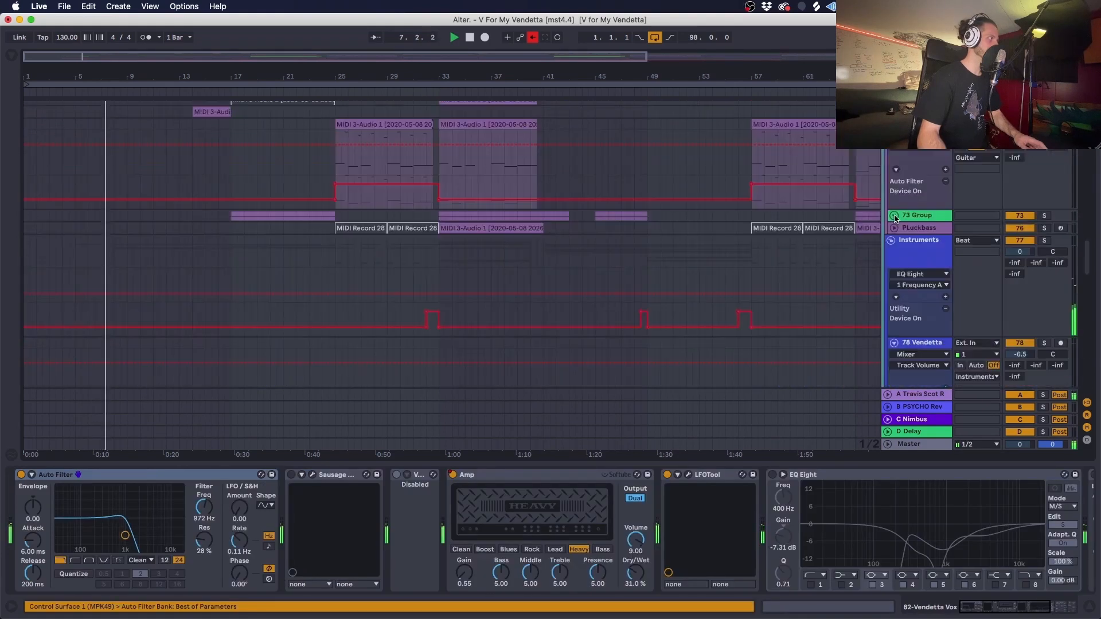
{"action": "scroll", "coordinate": [895, 218], "scroll_direction": "up", "scroll_amount": 10}
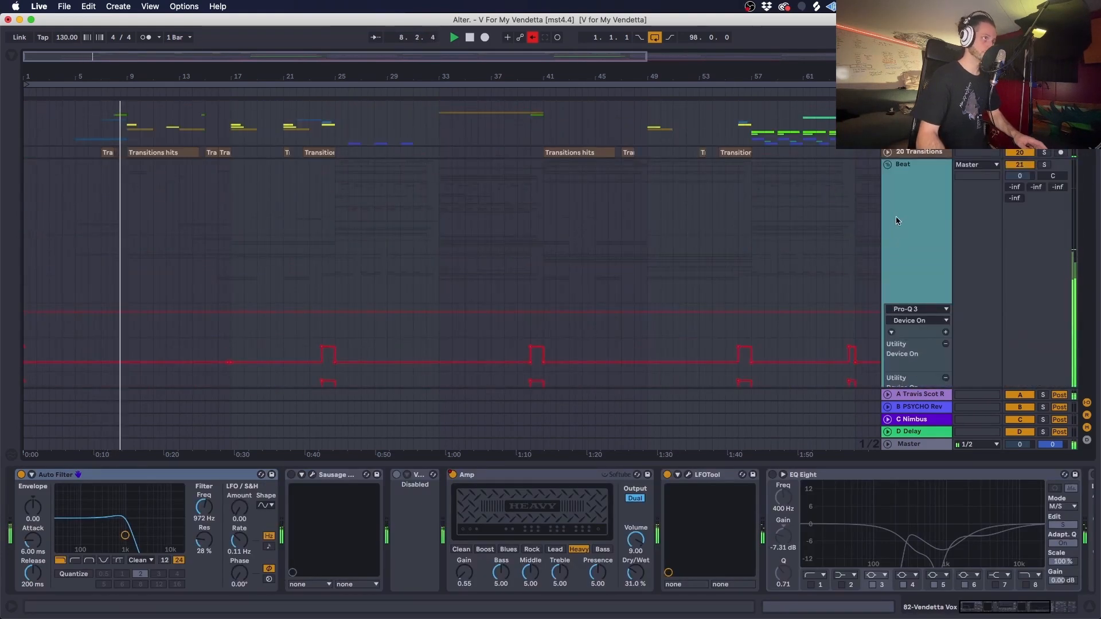
{"action": "scroll", "coordinate": [872, 203], "scroll_direction": "down", "scroll_amount": 10}
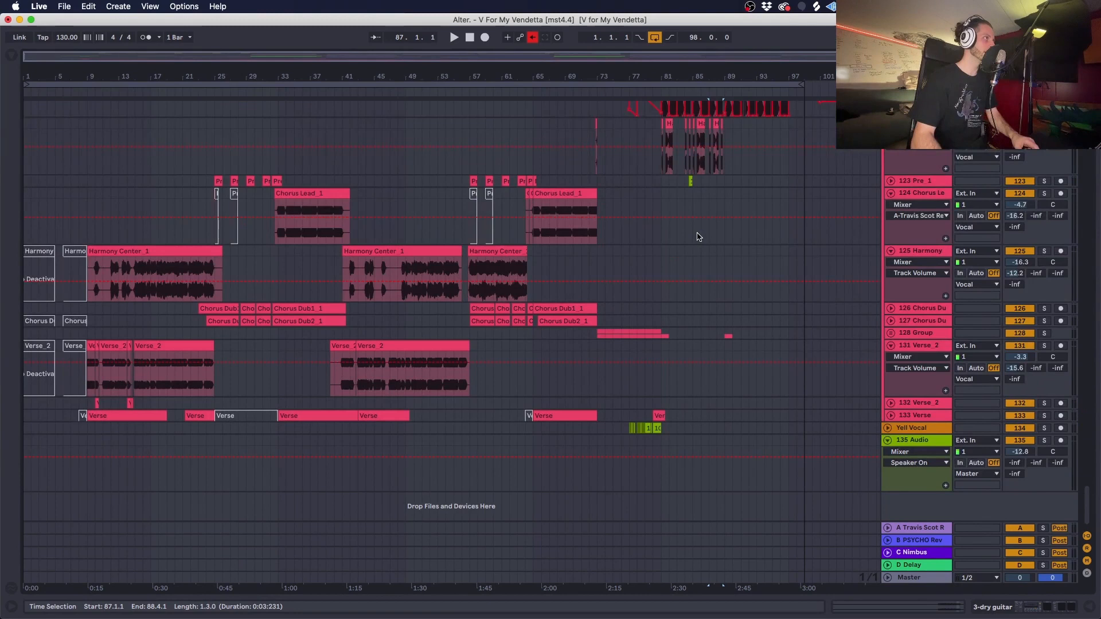
{"action": "scroll", "coordinate": [698, 236], "scroll_direction": "up", "scroll_amount": 5}
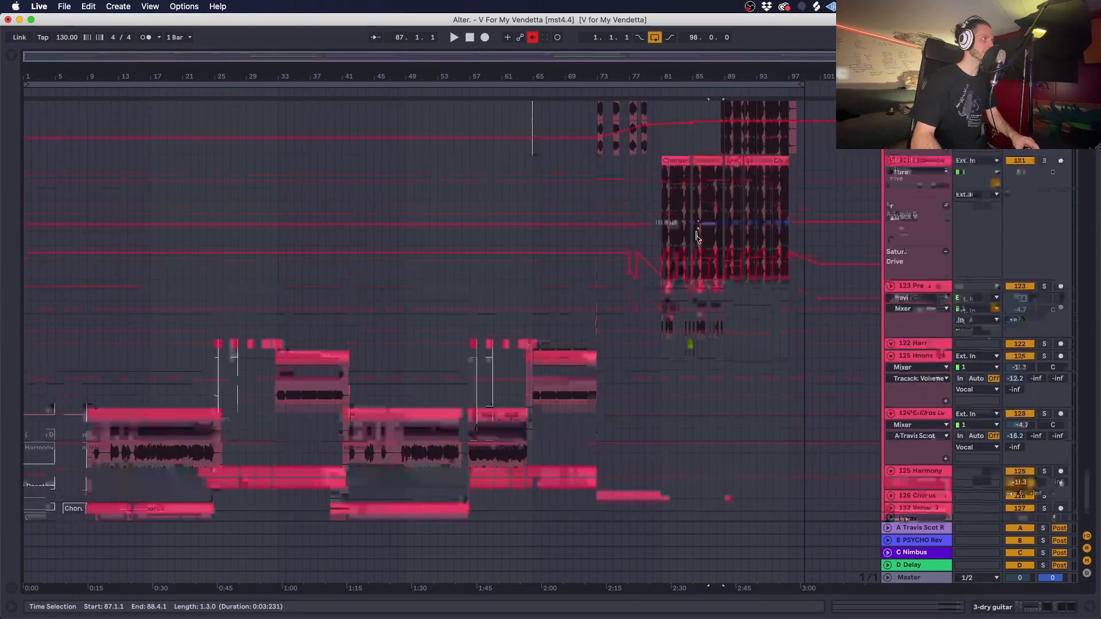
- Show the devices of the soloed track 30 Boulder Trap2 and play it to examine its kick sample and Drum Buss
{"action": "scroll", "coordinate": [307, 276], "scroll_direction": "up", "scroll_amount": 10}
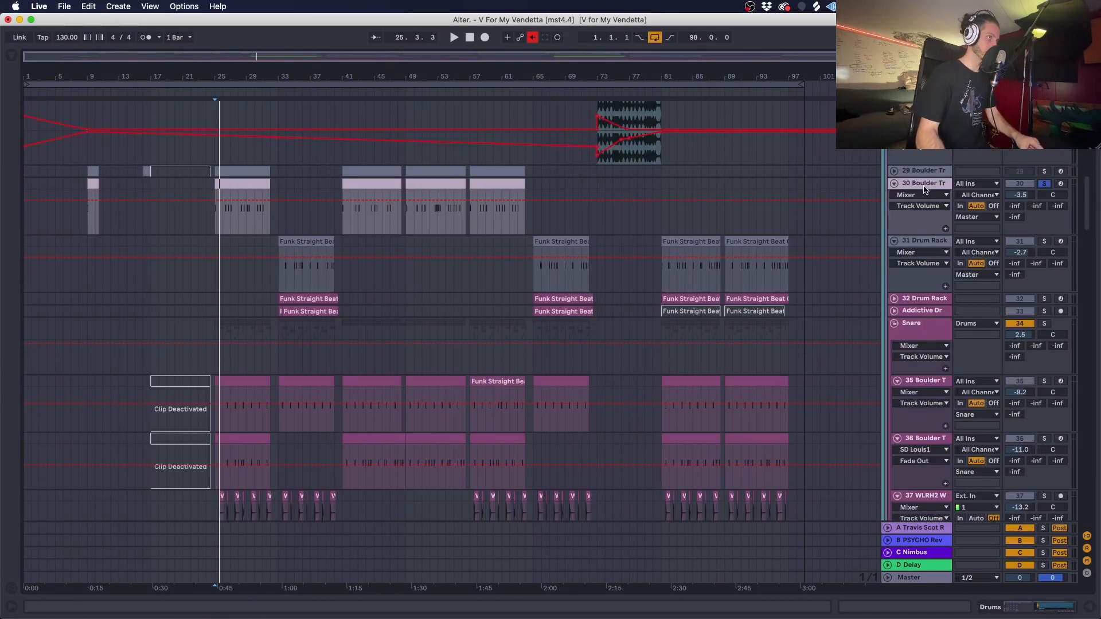
{"action": "left_click", "coordinate": [924, 191]}
{"action": "left_click", "coordinate": [1048, 607]}
{"action": "key", "text": "space"}
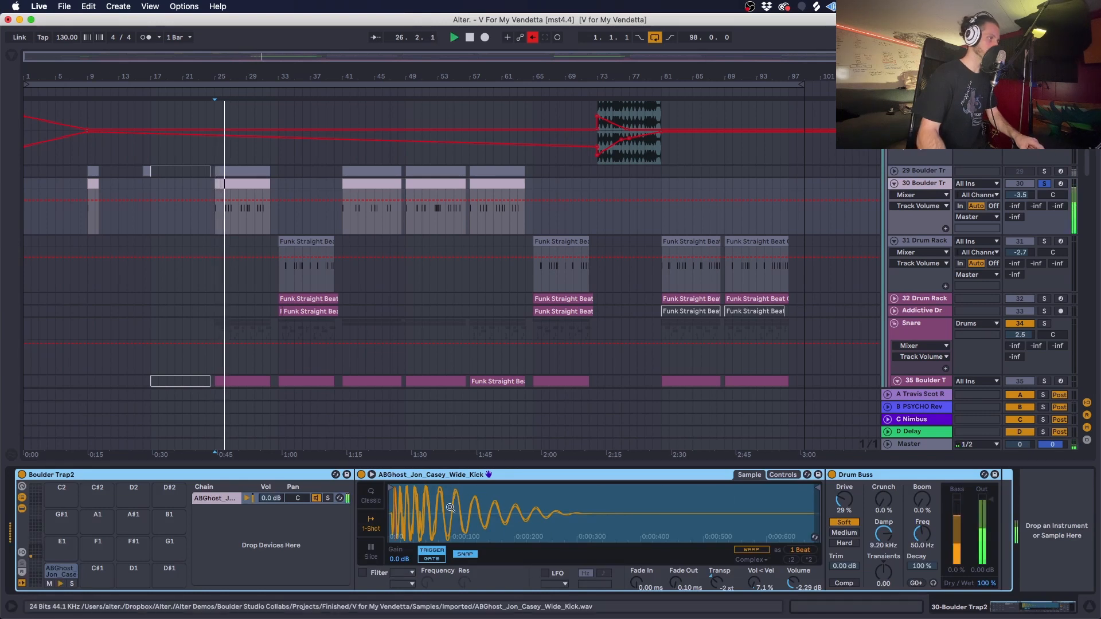
{"action": "key", "text": "space"}
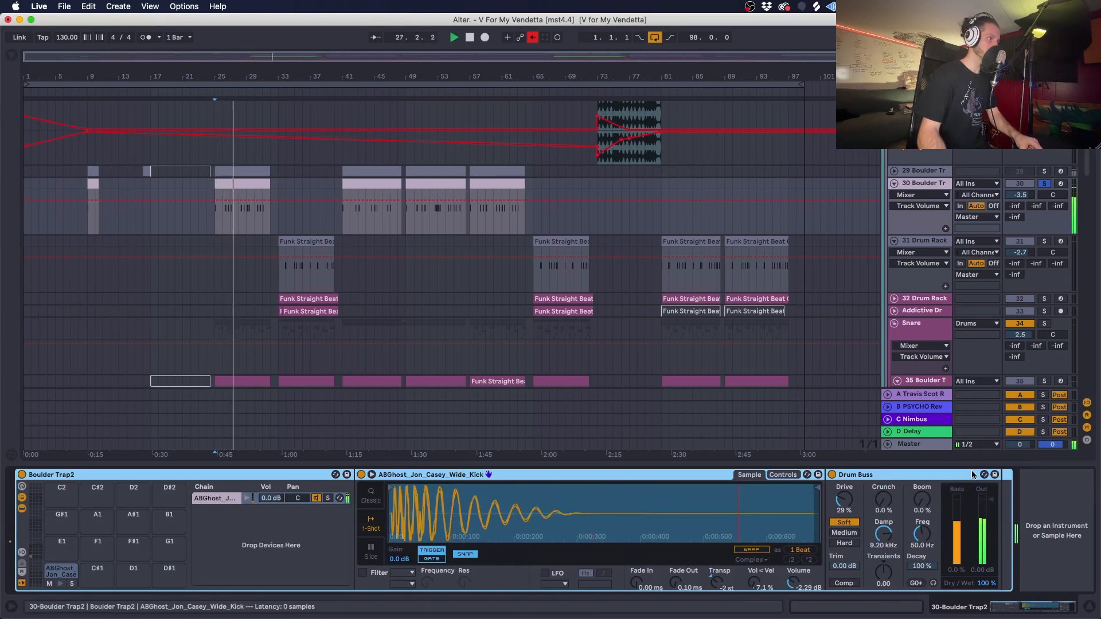
- Play the Snare group from bar 25 and view its Neutron 3 and Drum Buss devices
{"action": "scroll", "coordinate": [1002, 248], "scroll_direction": "down", "scroll_amount": 5}
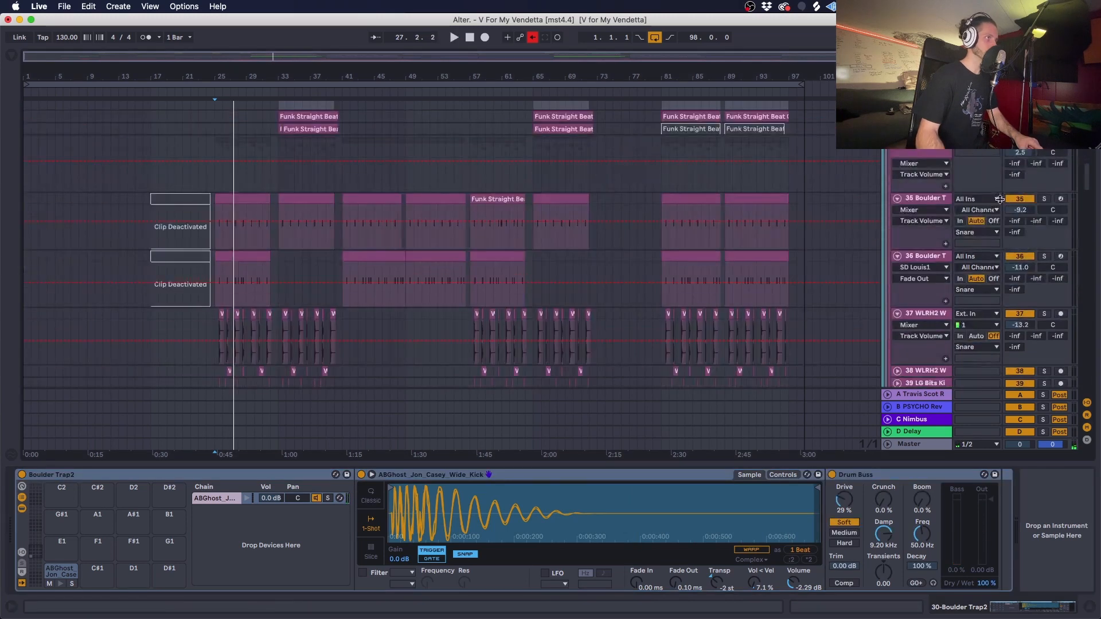
{"action": "key", "text": "space"}
{"action": "left_click", "coordinate": [933, 151]}
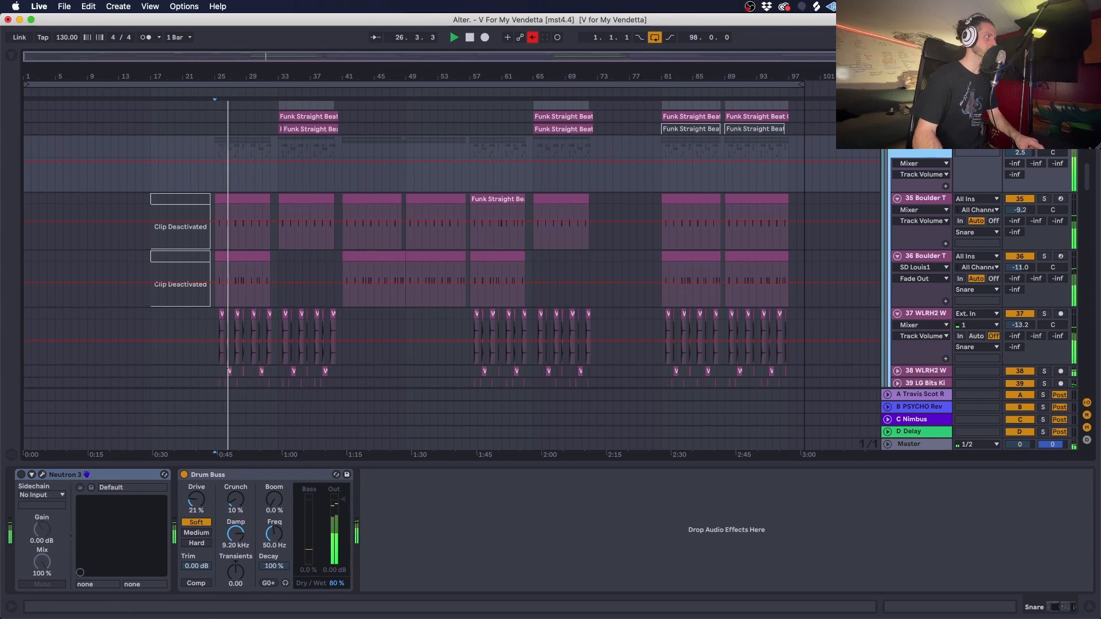
{"action": "left_click_drag", "start_coordinate": [230, 76], "coordinate": [395, 138]}
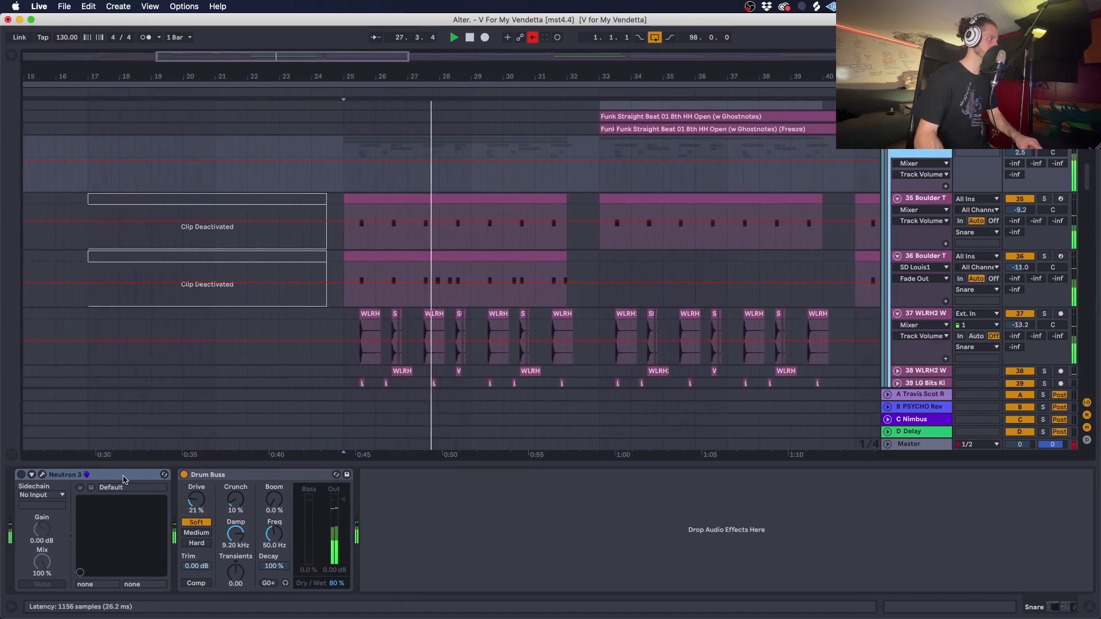
{"action": "key", "text": "space"}
- View the samples and devices of the snare layers on tracks 35, 36, 37 and 40, and play them together
{"action": "left_click", "coordinate": [915, 199]}
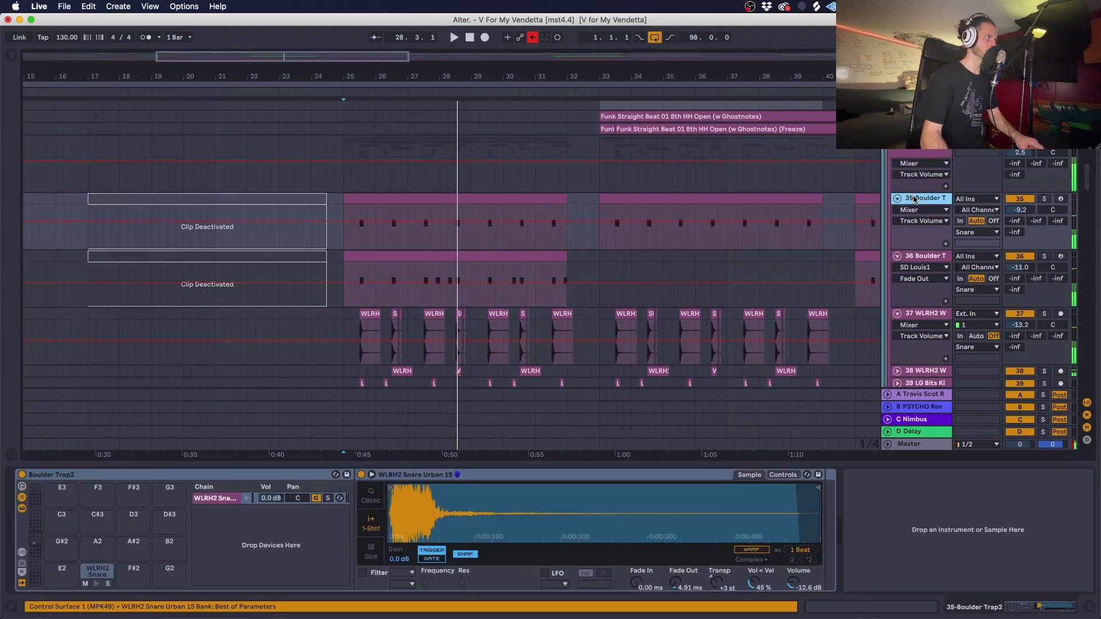
{"action": "left_click", "coordinate": [917, 258]}
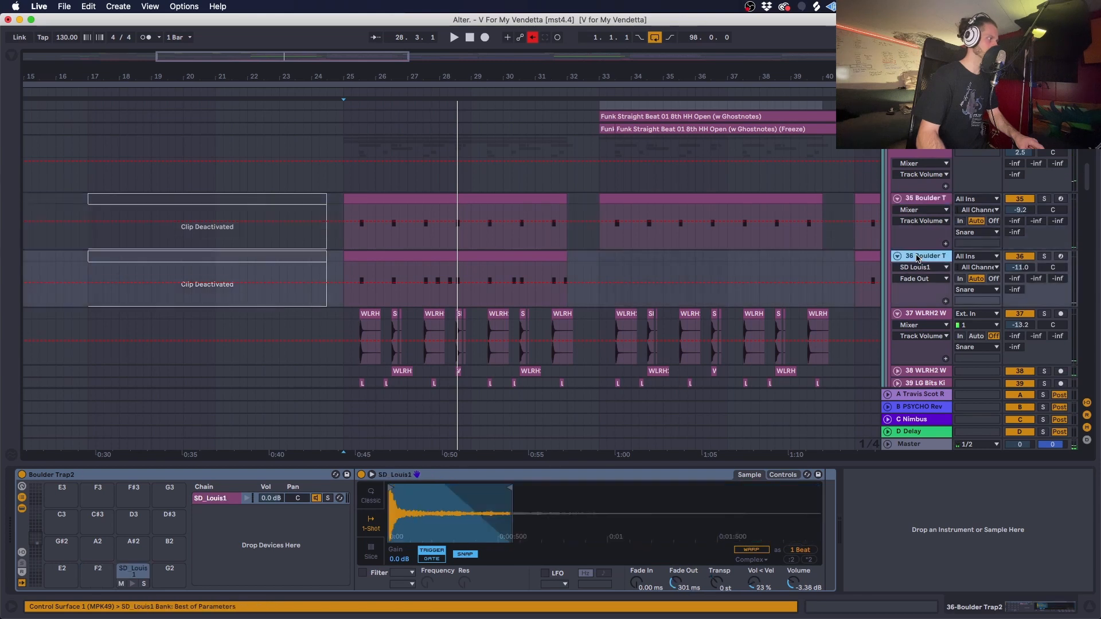
{"action": "scroll", "coordinate": [919, 286], "scroll_direction": "down", "scroll_amount": 2}
{"action": "left_click", "coordinate": [925, 273]}
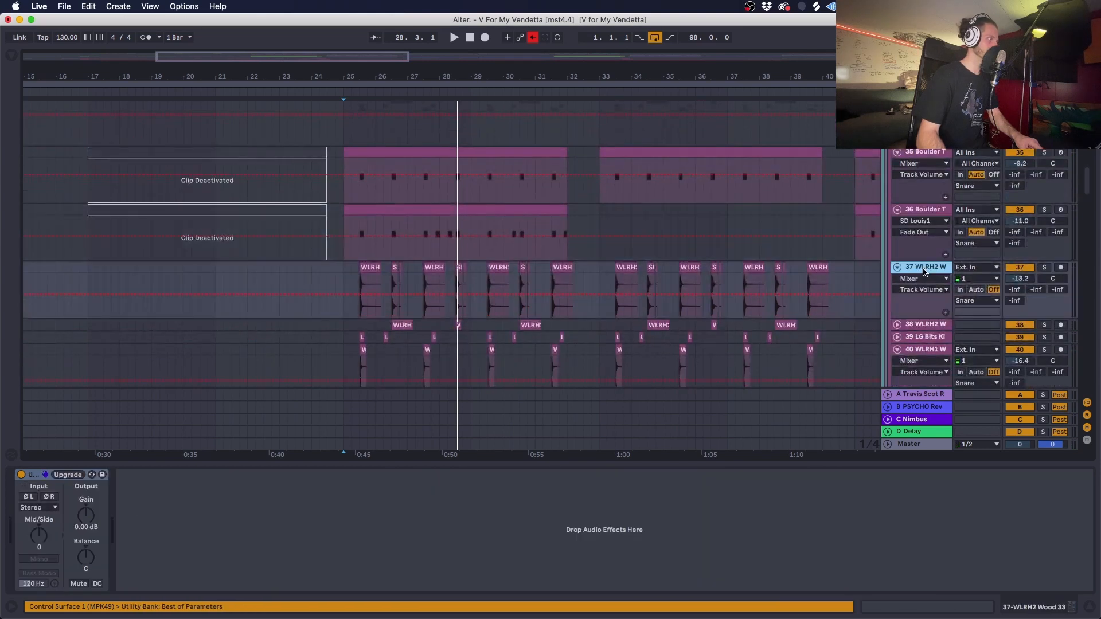
{"action": "left_click", "coordinate": [926, 327]}
{"action": "scroll", "coordinate": [926, 327], "scroll_direction": "down", "scroll_amount": 2}
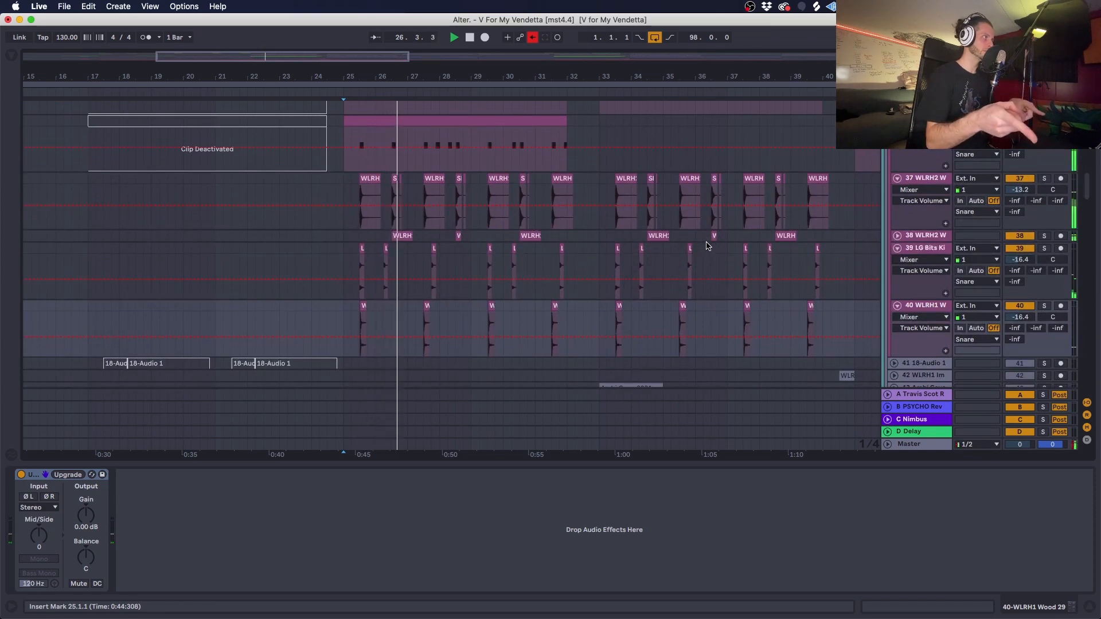
{"action": "scroll", "coordinate": [707, 245], "scroll_direction": "up", "scroll_amount": 5}
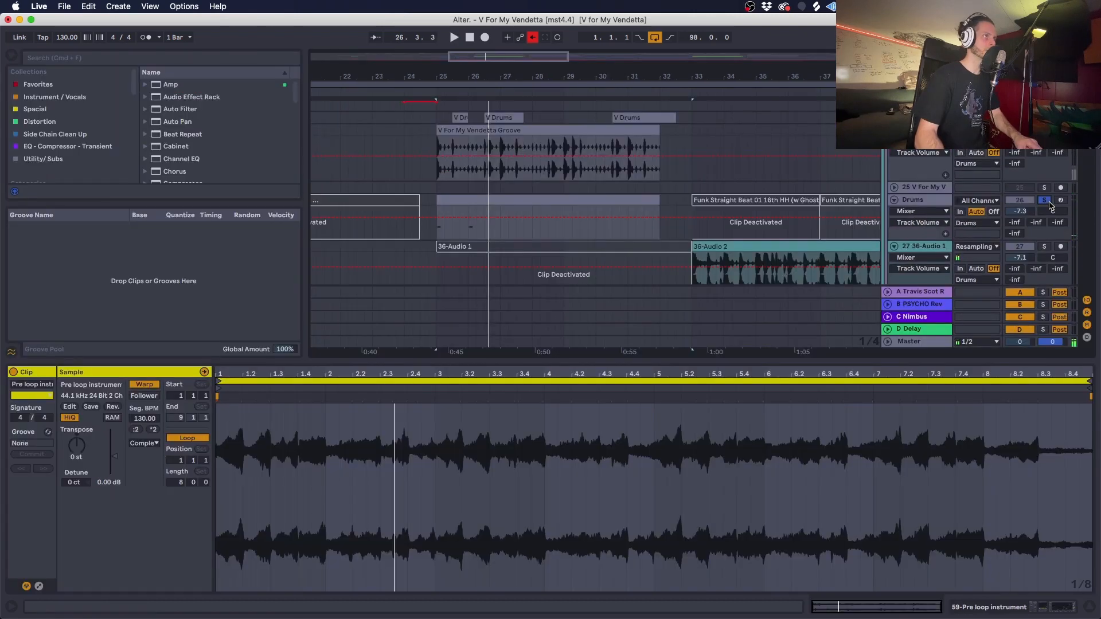
- Show the Boulder Trap2 drum rack of the soloed Drums track, browse its pads from C1 upward, and play it
{"action": "left_click", "coordinate": [994, 607]}
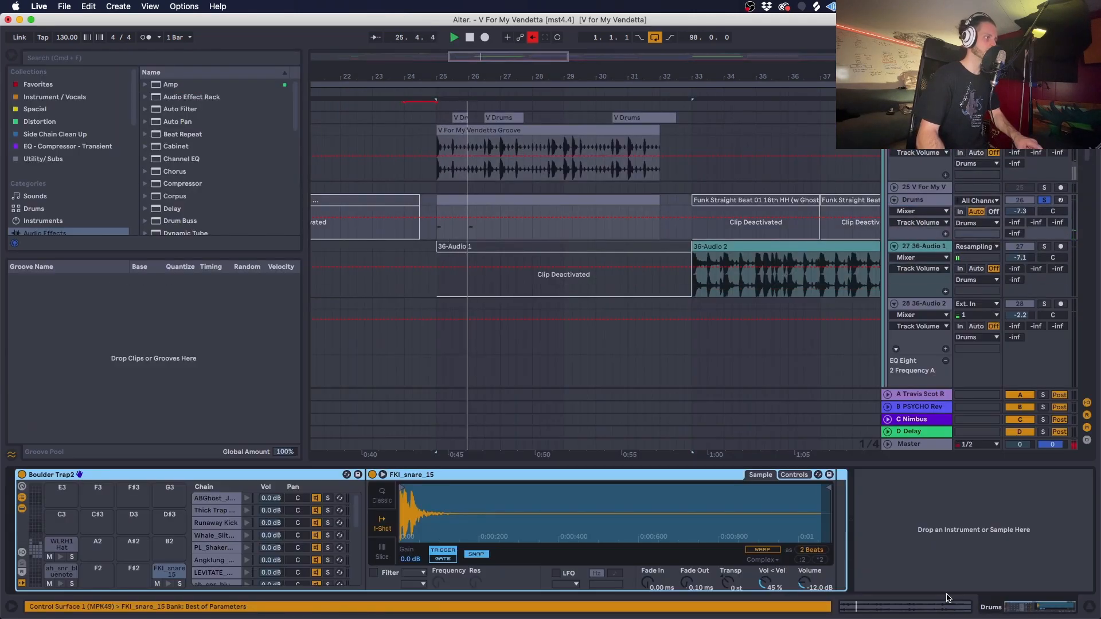
{"action": "left_click", "coordinate": [32, 547]}
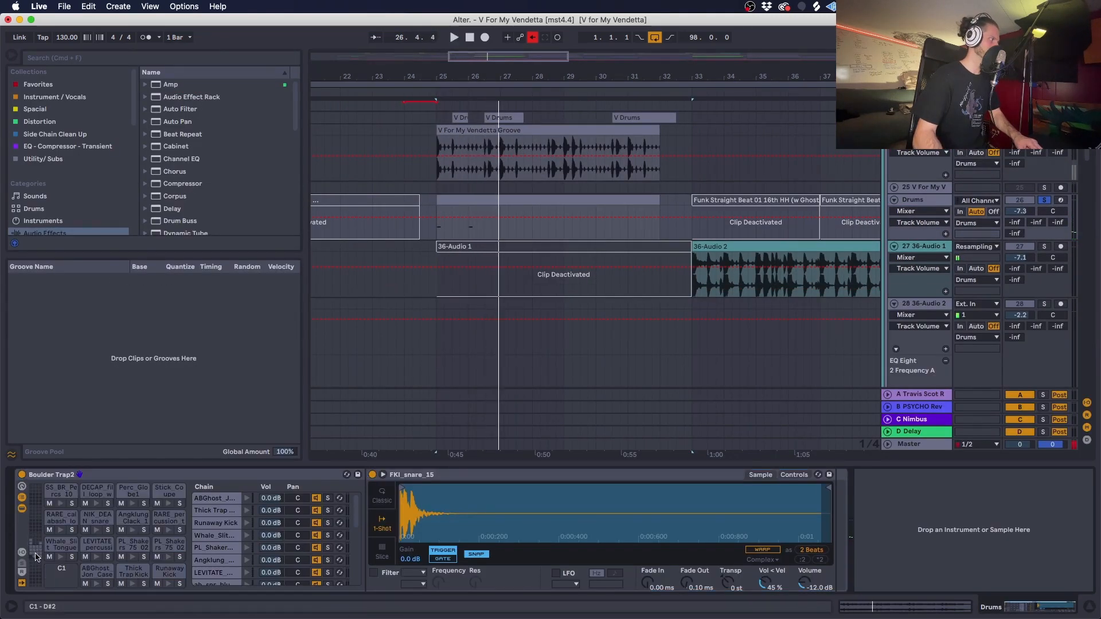
{"action": "key", "text": "space"}
{"action": "key", "text": "space"}
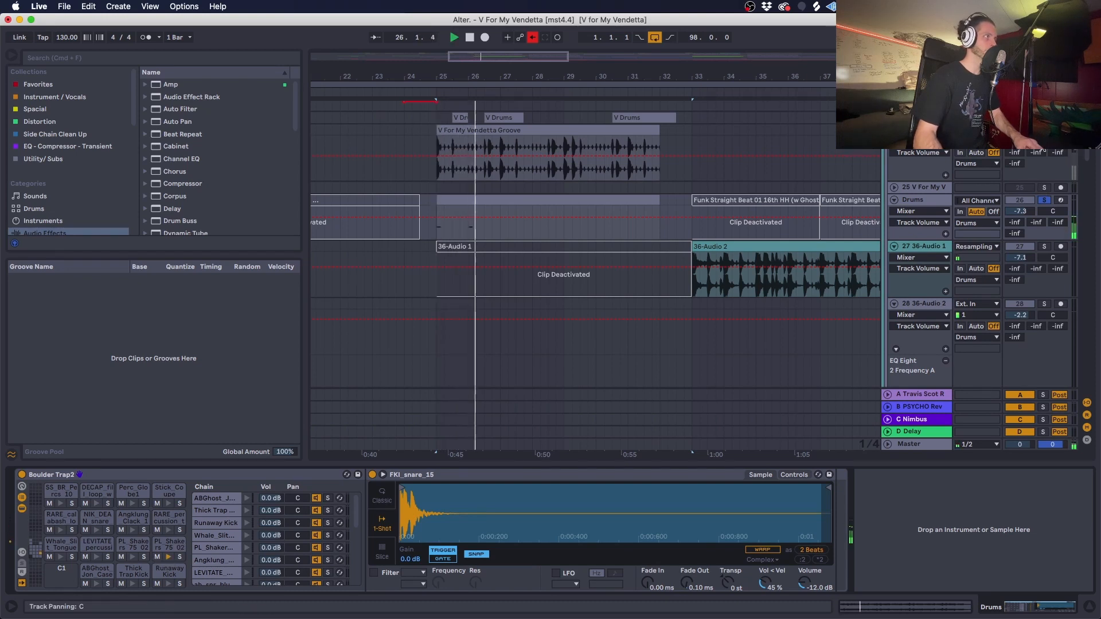
{"action": "key", "text": "space"}
- Play track 24 V For My Vendetta Groove from bar 25 and view its Flanger, Auto Filter, Drum Buss and EQ Eight
{"action": "left_click", "coordinate": [438, 154]}
{"action": "key", "text": "space"}
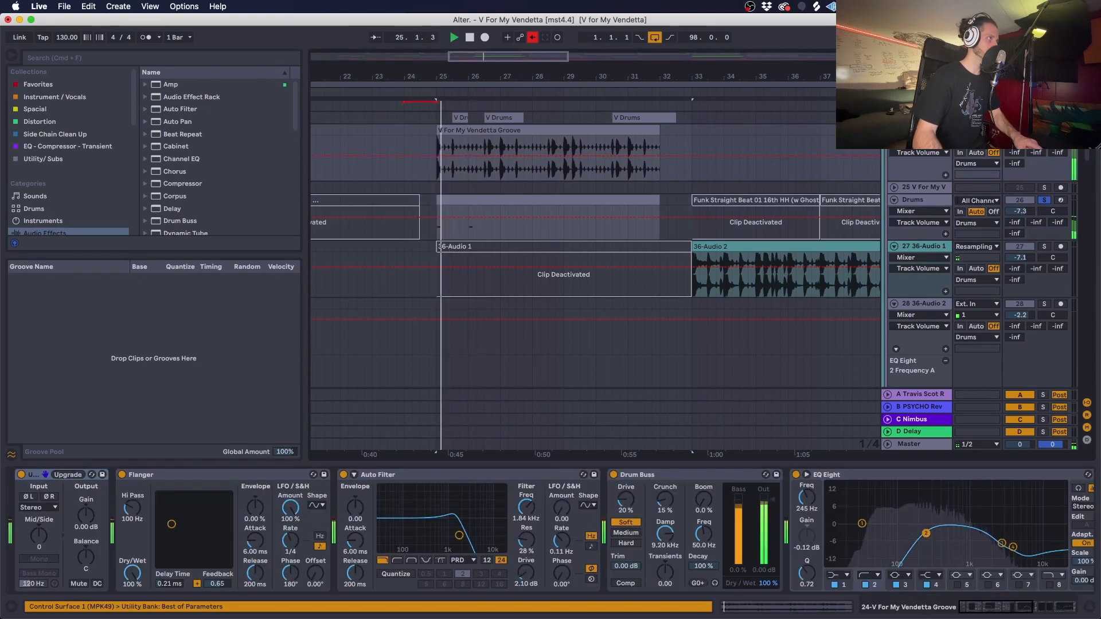
{"action": "key", "text": "space"}
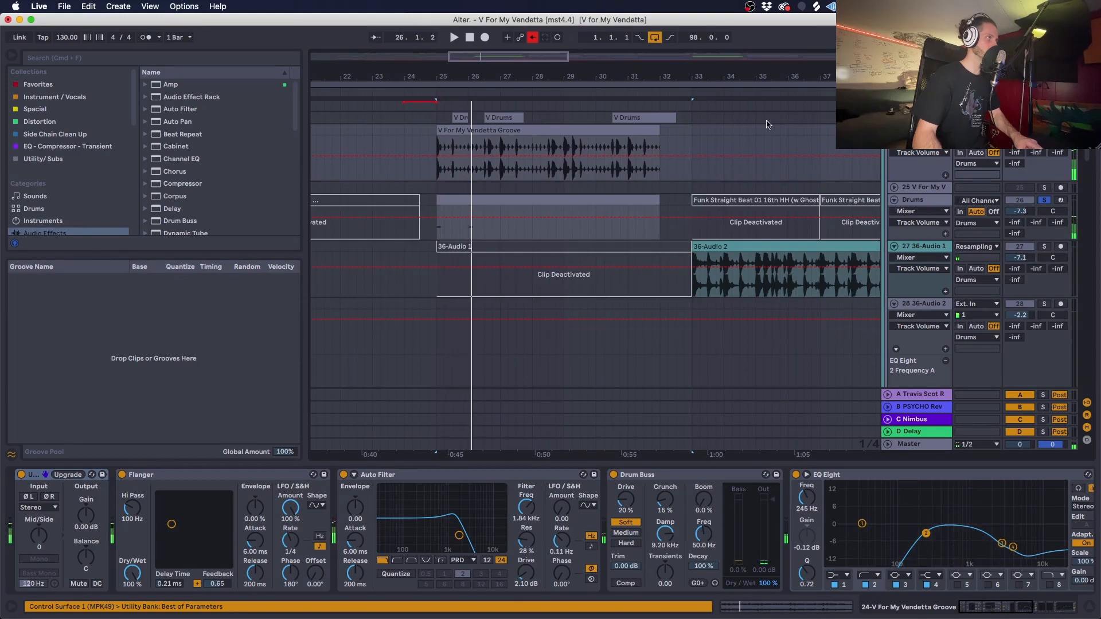
- Select the groove clip at bars 25 to 32, play it with the other soloed drums, and look through the drum tracks
{"action": "left_click", "coordinate": [509, 133]}
{"action": "scroll", "coordinate": [806, 169], "scroll_direction": "up", "scroll_amount": 3}
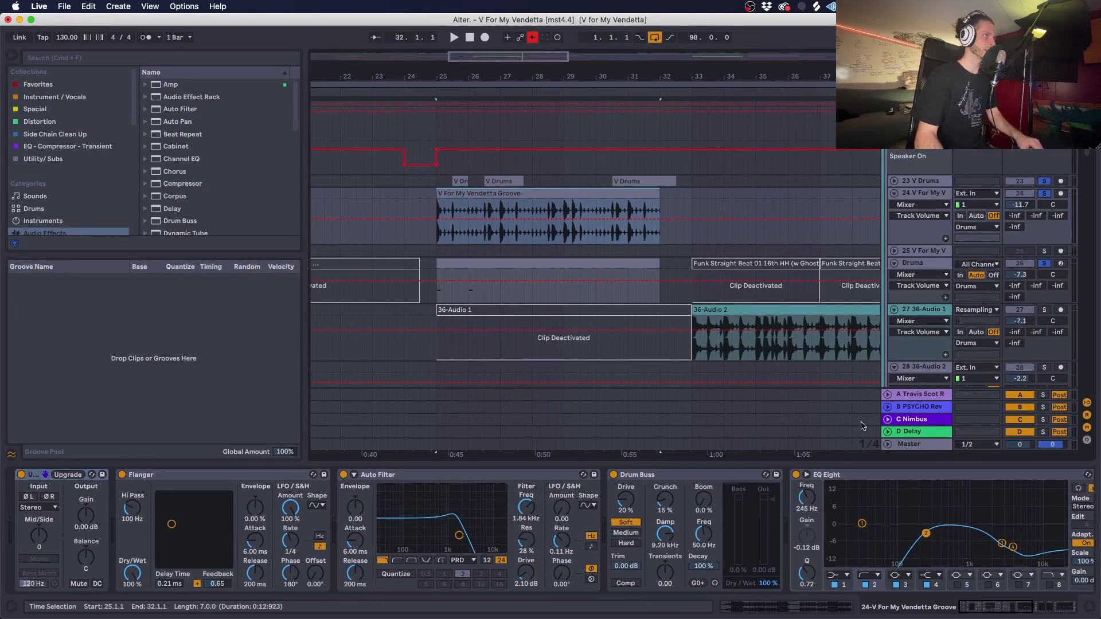
{"action": "key", "text": "space"}
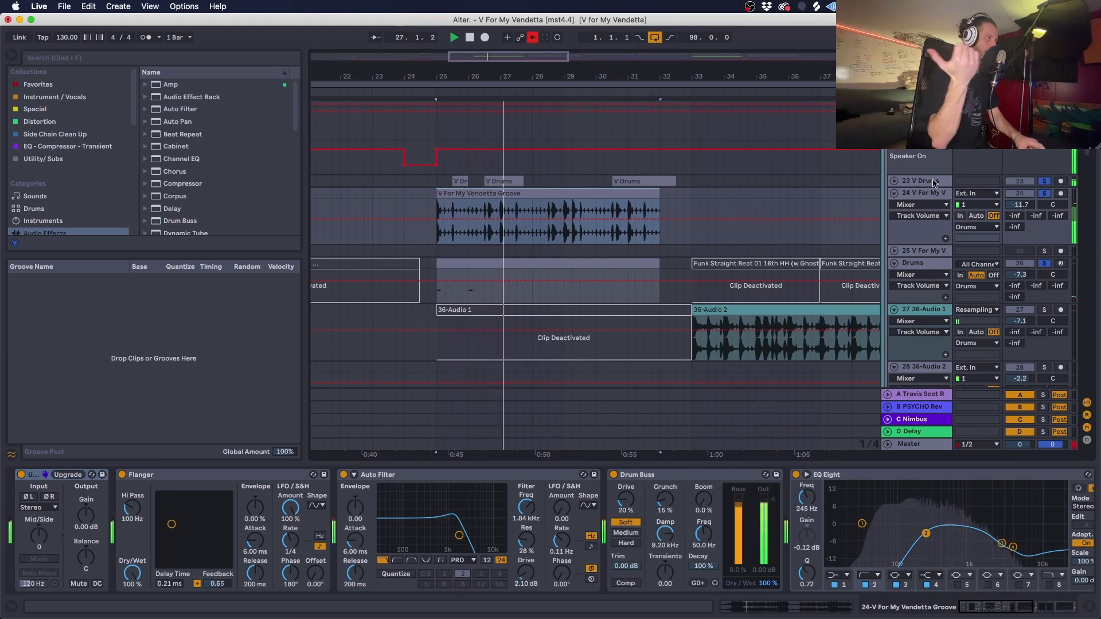
{"action": "scroll", "coordinate": [638, 261], "scroll_direction": "down", "scroll_amount": 2}
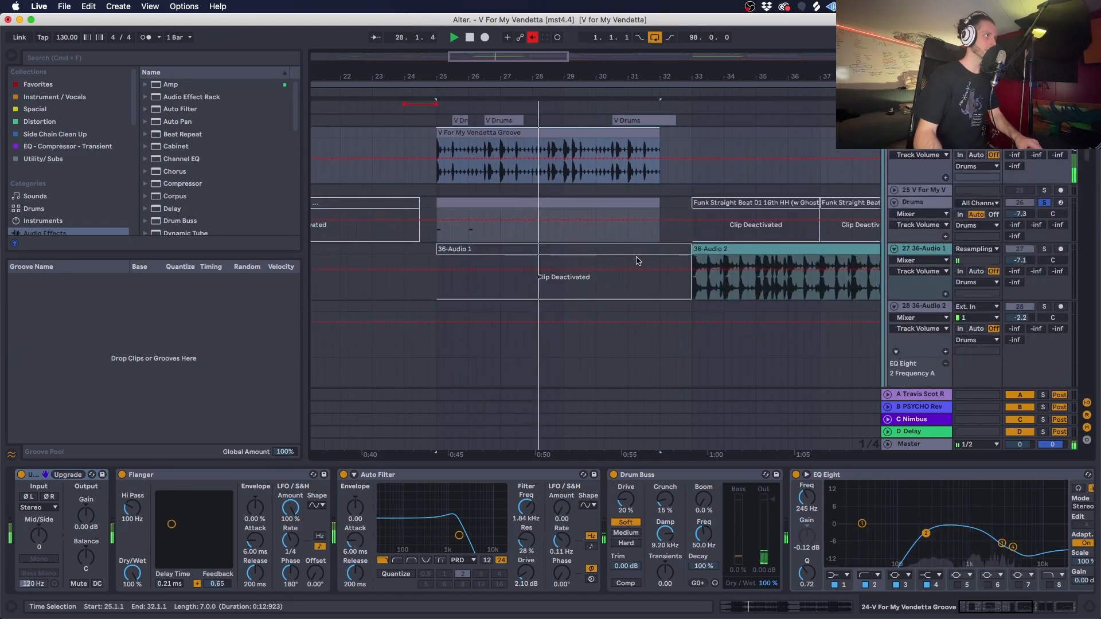
{"action": "scroll", "coordinate": [638, 261], "scroll_direction": "down", "scroll_amount": 10}
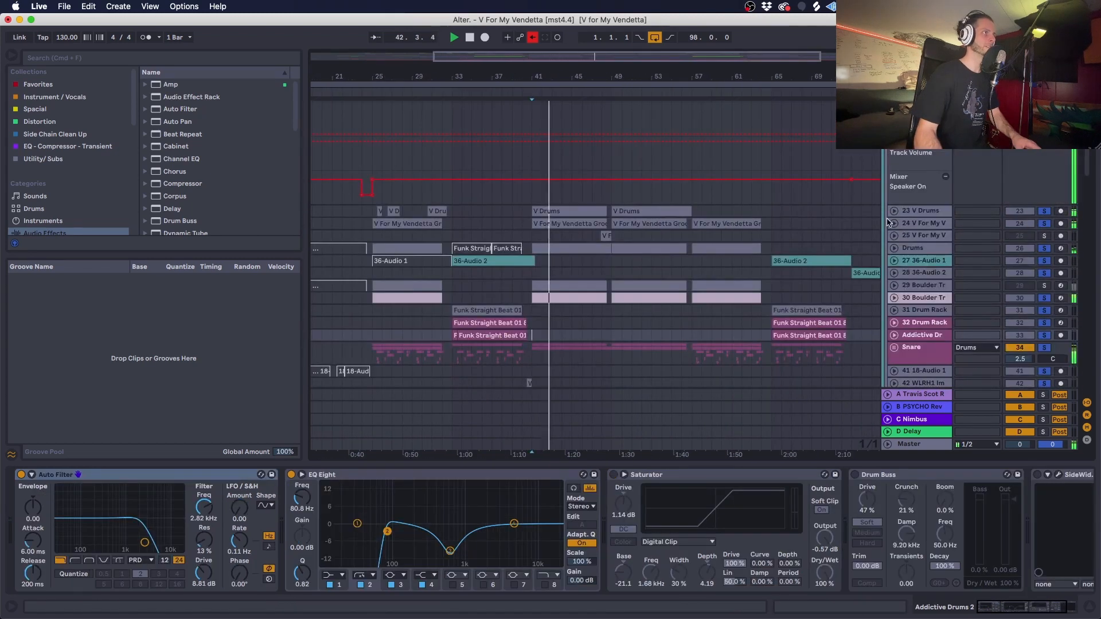
{"action": "scroll", "coordinate": [494, 253], "scroll_direction": "down", "scroll_amount": 3}
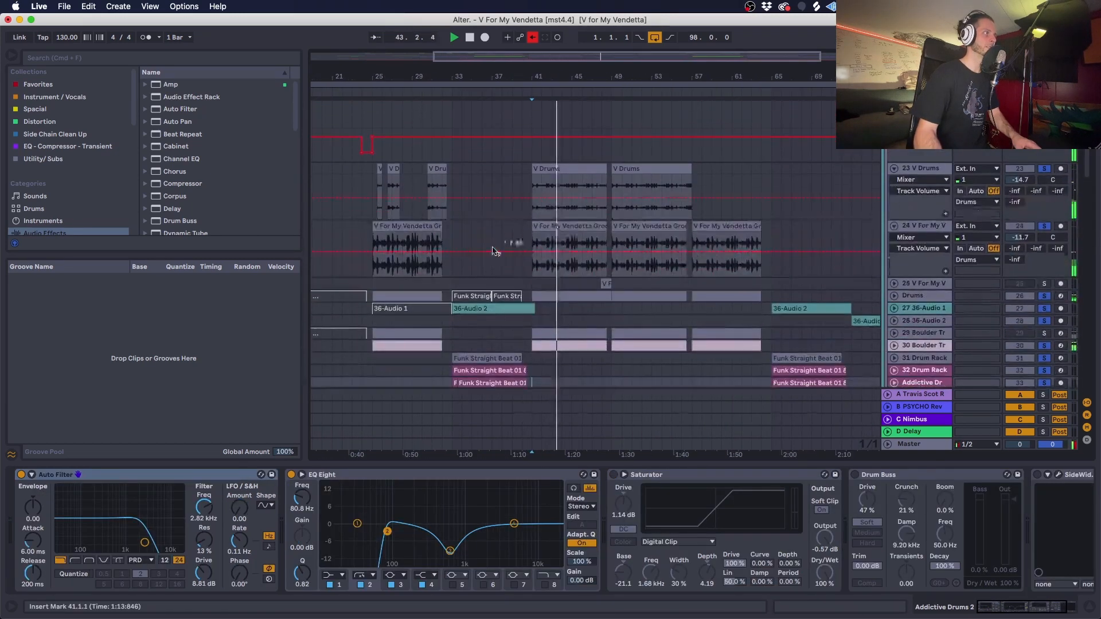
- Solo only the V For My Vendetta Groove track, play its clip from bar 41, and look through its device chain
{"action": "double_click", "coordinate": [565, 226]}
{"action": "key", "text": "shift+Tab"}
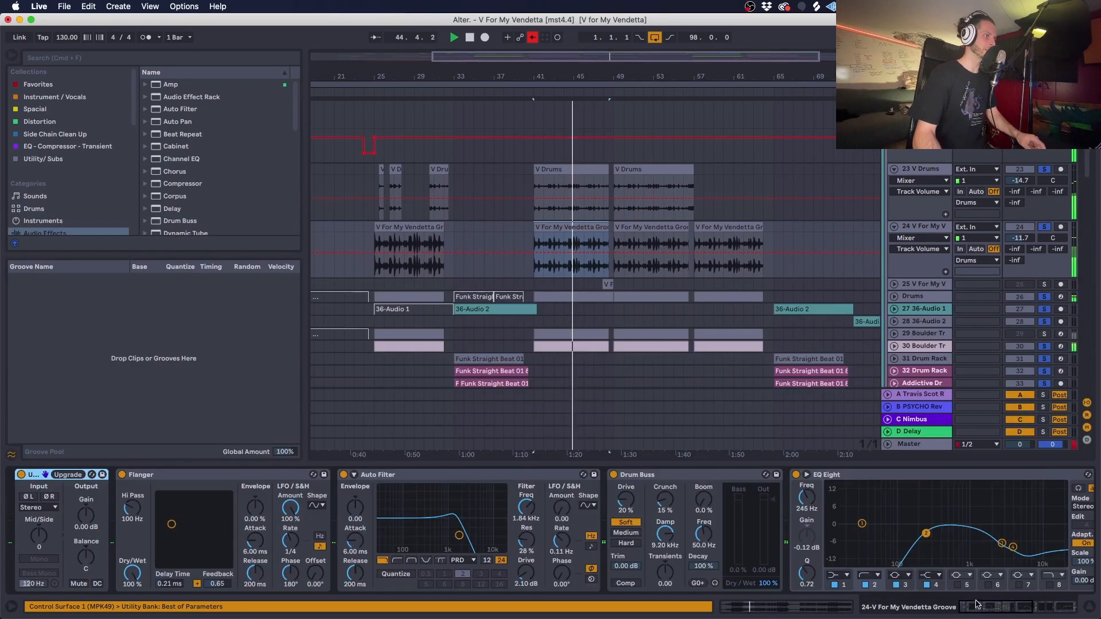
{"action": "left_click", "coordinate": [1044, 227]}
{"action": "key", "text": "space"}
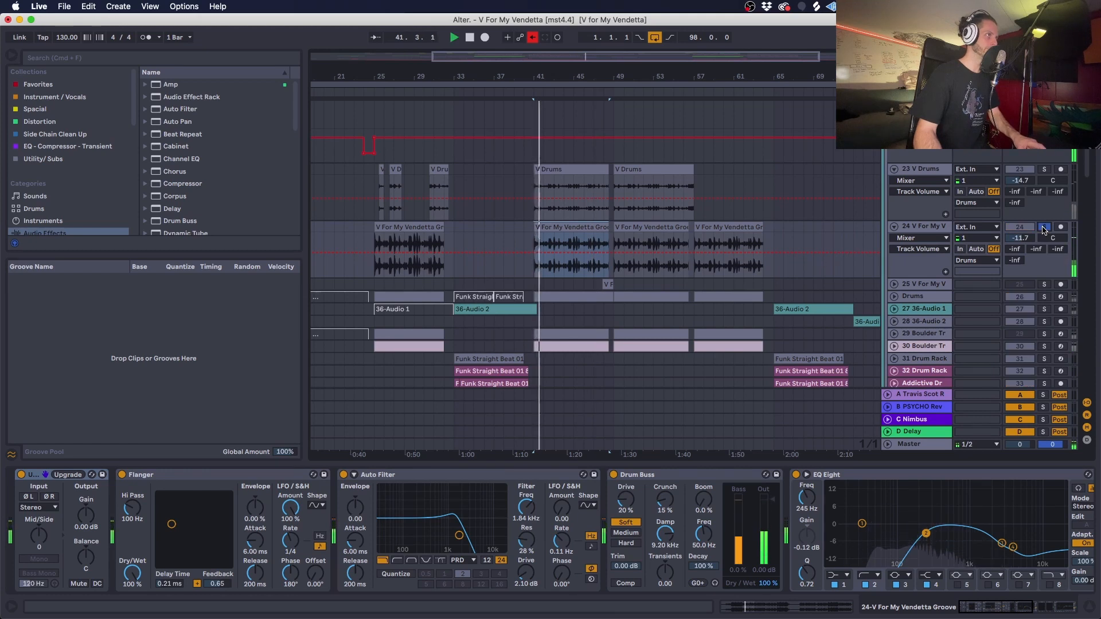
{"action": "scroll", "coordinate": [921, 503], "scroll_direction": "right", "scroll_amount": 10}
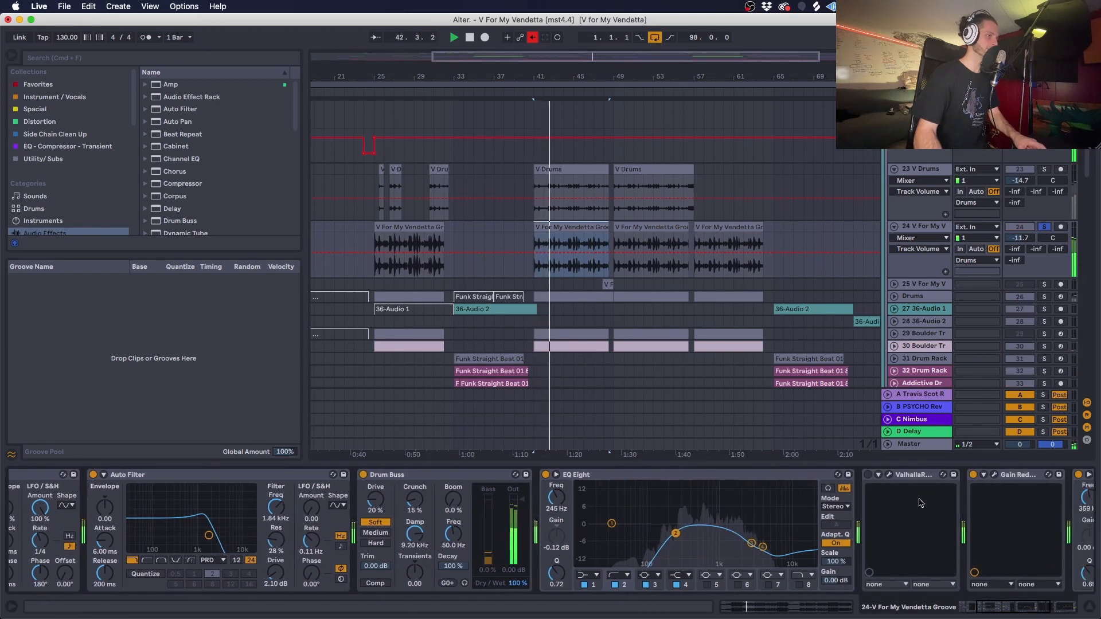
{"action": "scroll", "coordinate": [920, 503], "scroll_direction": "right", "scroll_amount": 5}
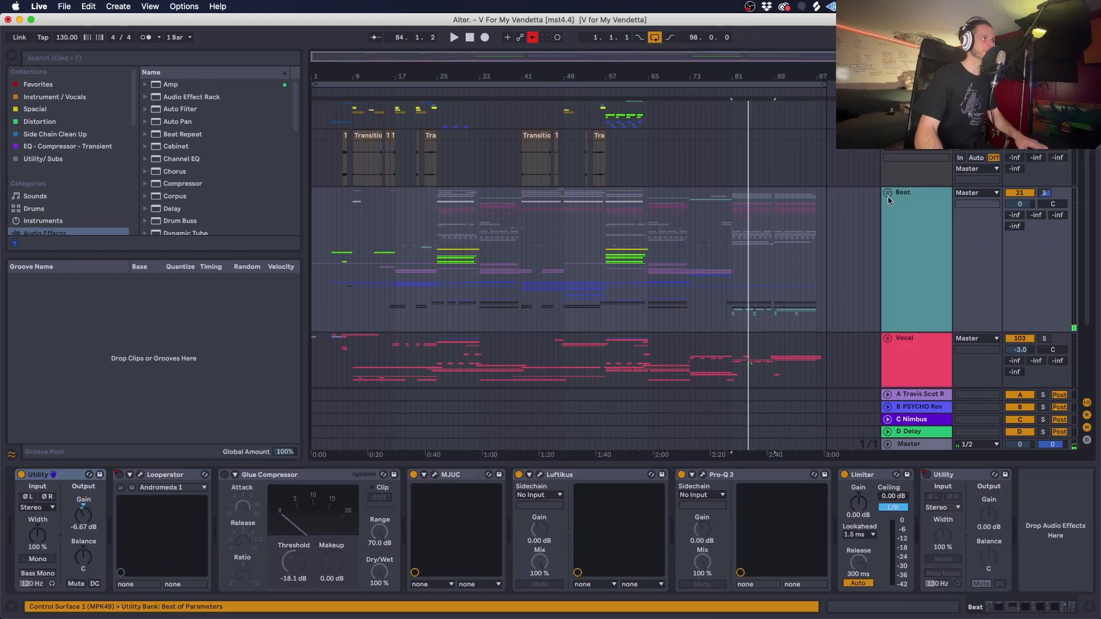
- Play the arrangement from about bar 9 and solo track 20 Transitions alongside the Beat group
{"action": "scroll", "coordinate": [468, 103], "scroll_direction": "up", "scroll_amount": 1}
{"action": "left_click", "coordinate": [357, 136]}
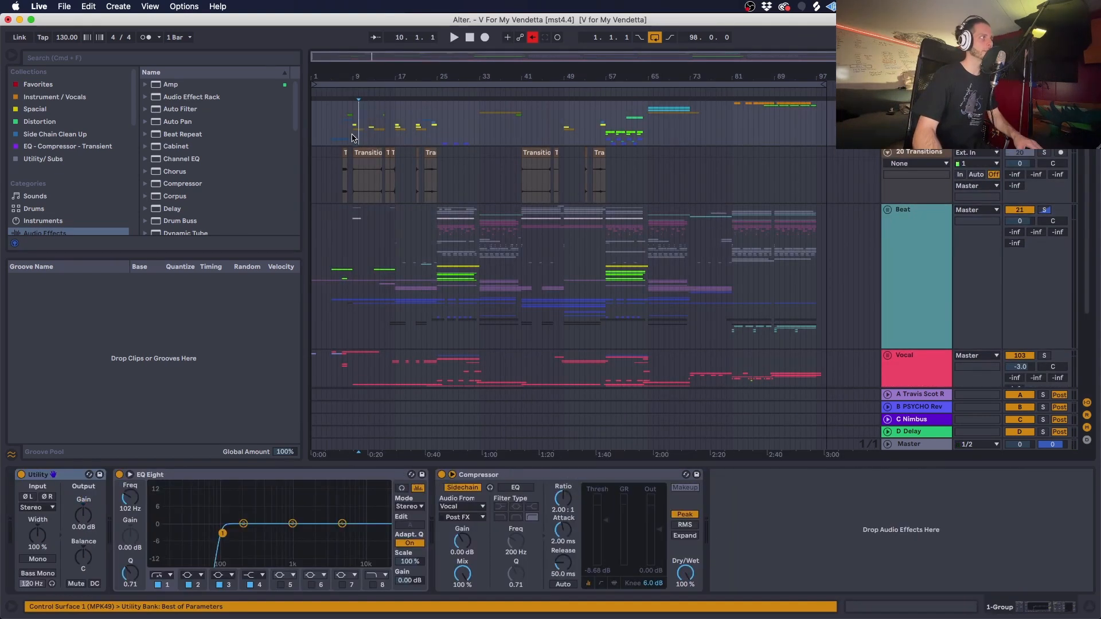
{"action": "key", "text": "space"}
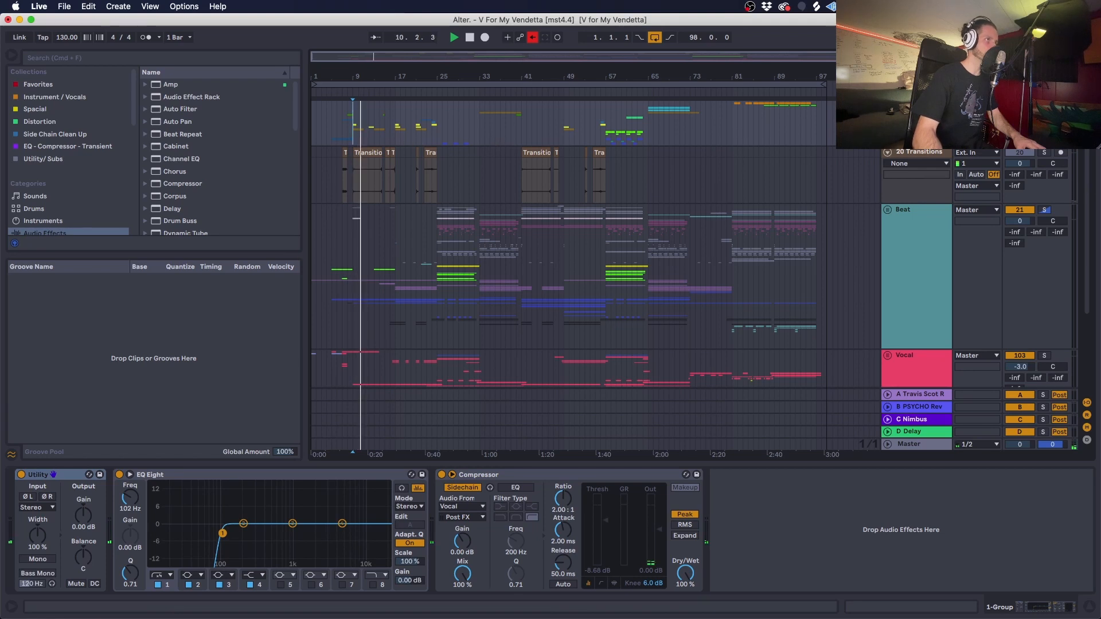
{"action": "left_click", "coordinate": [1044, 153]}
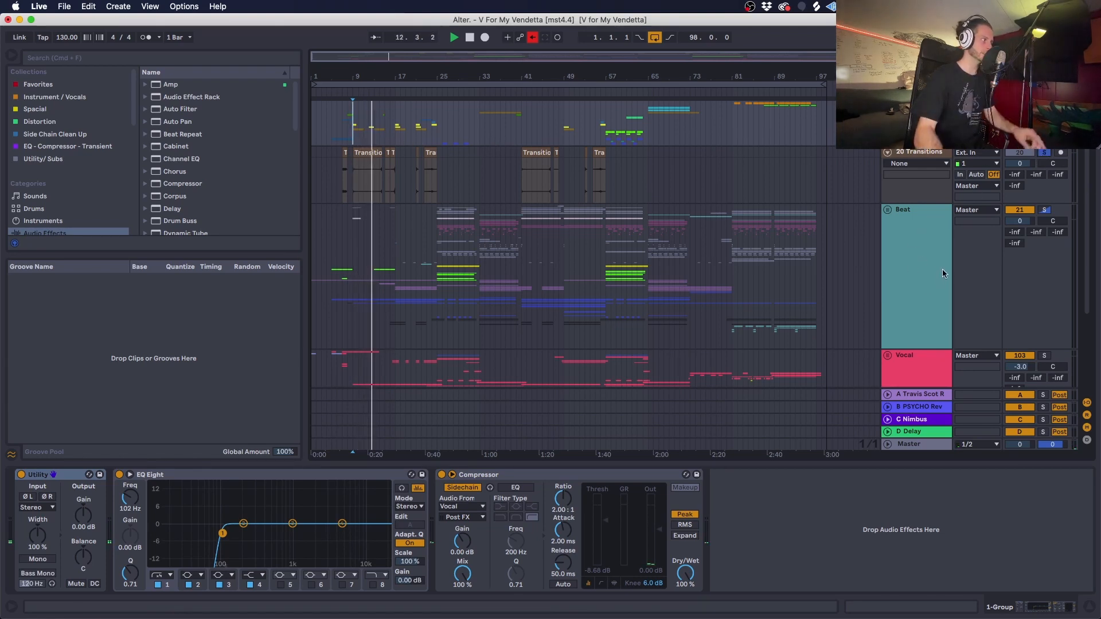
- Examine the Guitar track's device chain, viewing the Evolution Dracus instrument in Kontakt 5 and the Auto Filter
{"action": "left_click", "coordinate": [896, 259]}
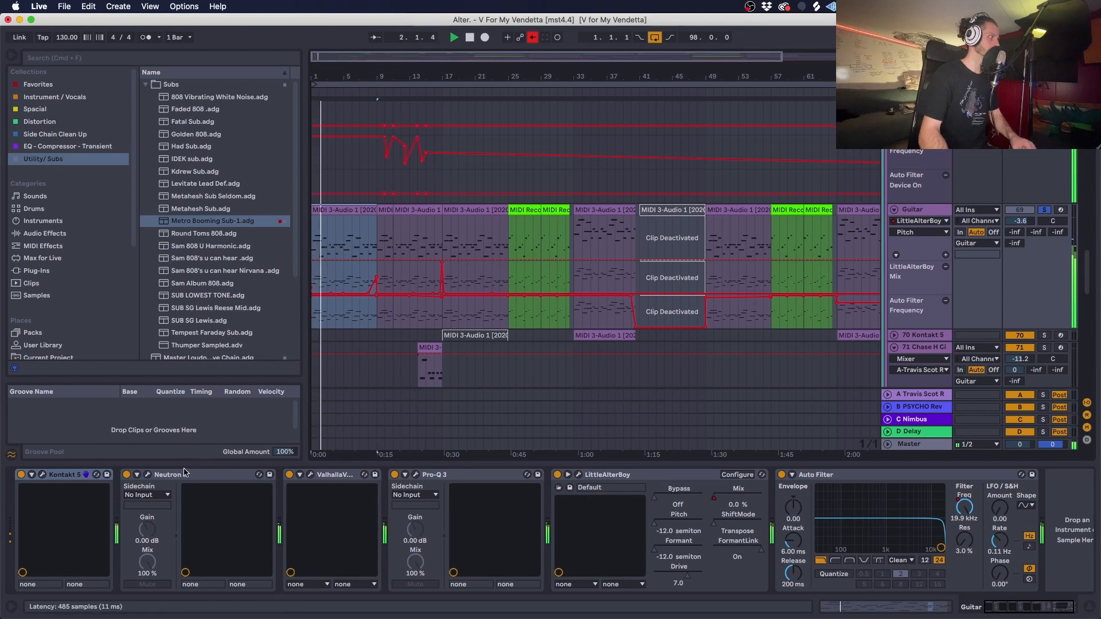
{"action": "left_click", "coordinate": [42, 475]}
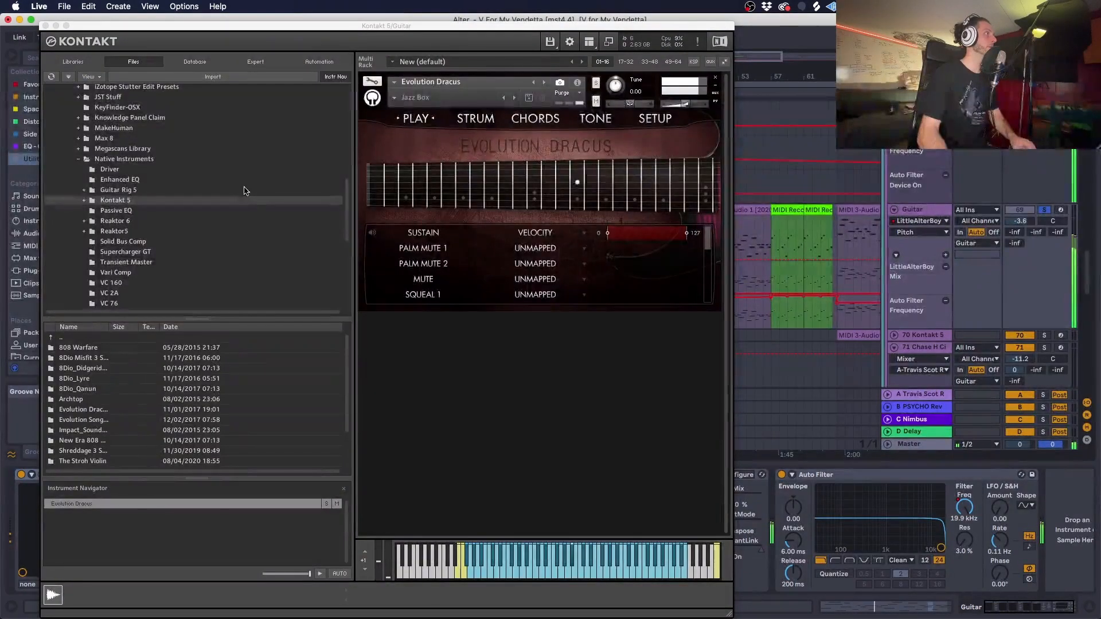
{"action": "left_click", "coordinate": [45, 26]}
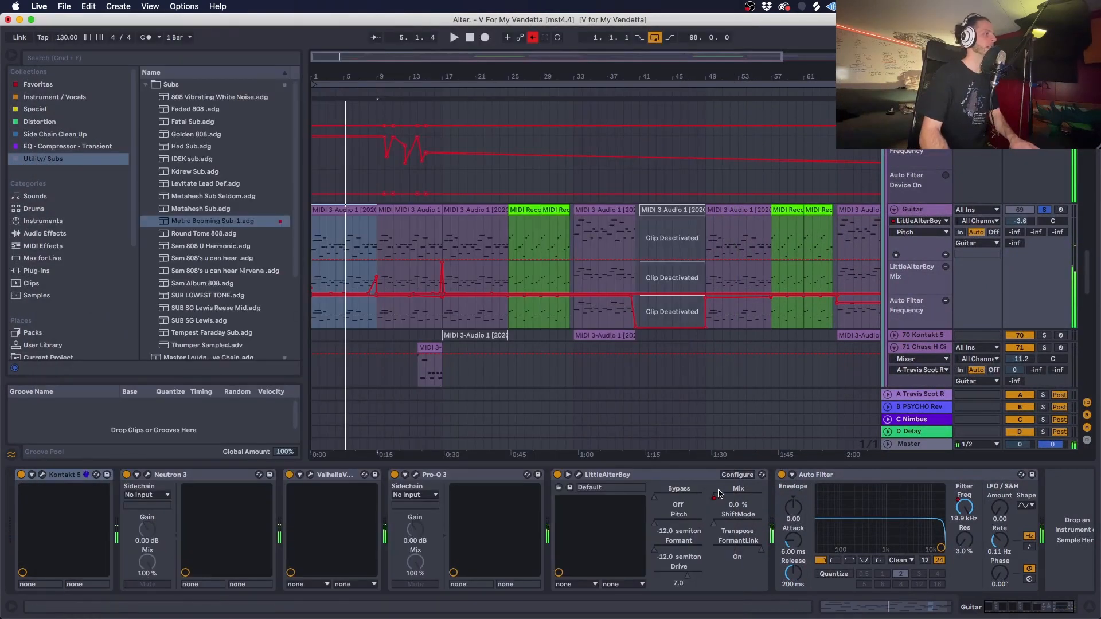
{"action": "left_click", "coordinate": [880, 476]}
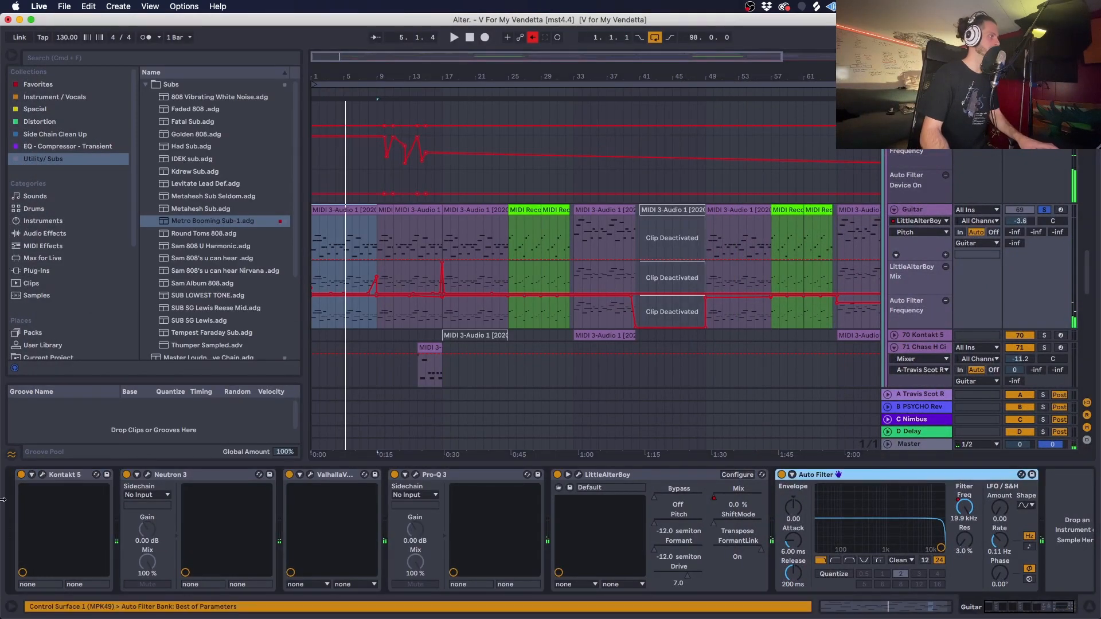
{"action": "left_click", "coordinate": [68, 476], "text": "shift"}
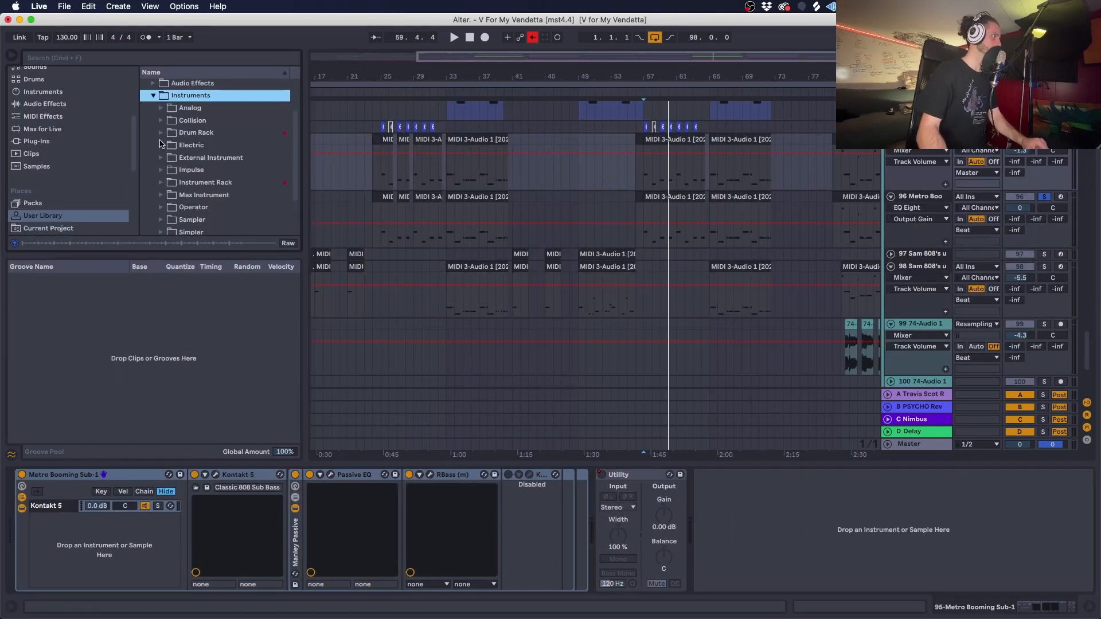
- Enlarge the browser's file list and save the Metro Booming Sub-1 rack to the User Library's Instrument Rack folder
{"action": "left_click", "coordinate": [162, 183]}
{"action": "scroll", "coordinate": [164, 186], "scroll_direction": "down", "scroll_amount": 6}
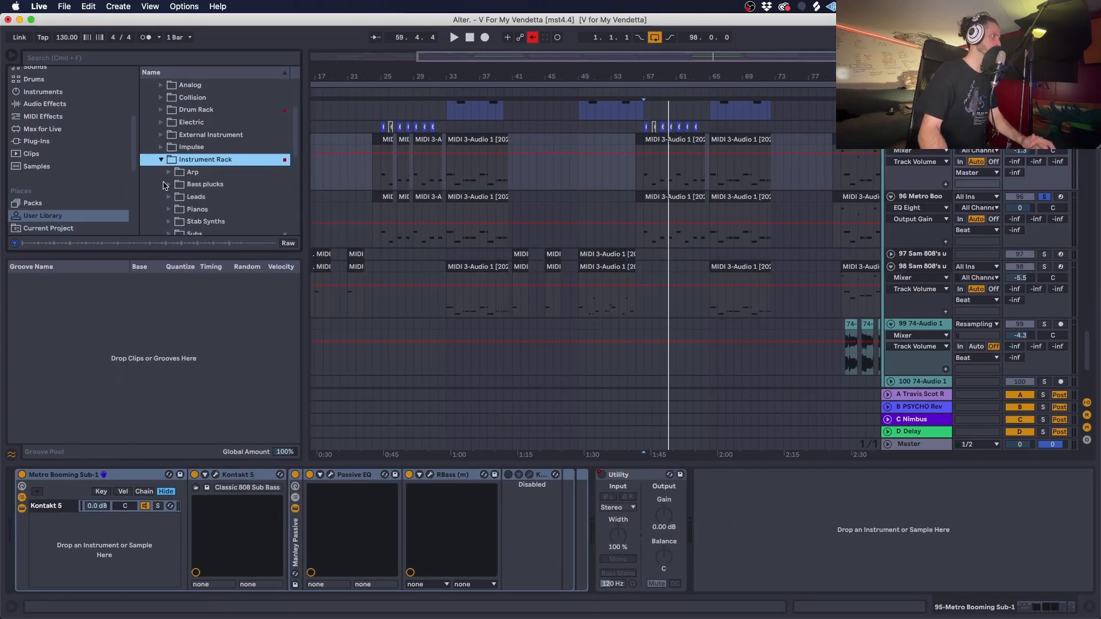
{"action": "scroll", "coordinate": [163, 184], "scroll_direction": "up", "scroll_amount": 3}
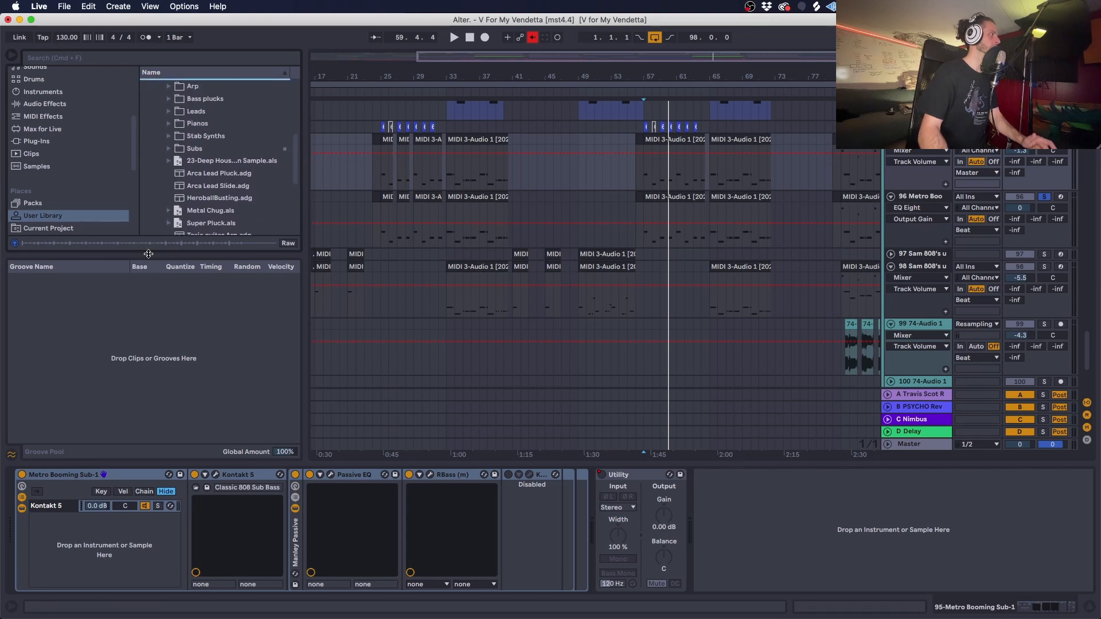
{"action": "left_click_drag", "start_coordinate": [148, 254], "coordinate": [144, 379]}
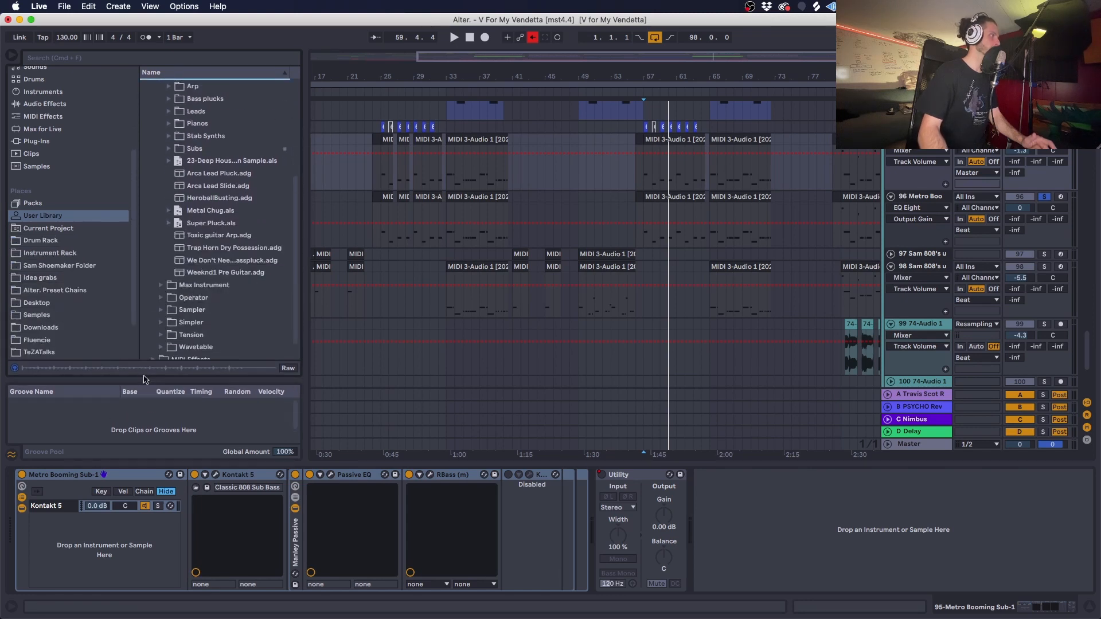
{"action": "left_click_drag", "start_coordinate": [139, 476], "coordinate": [205, 258]}
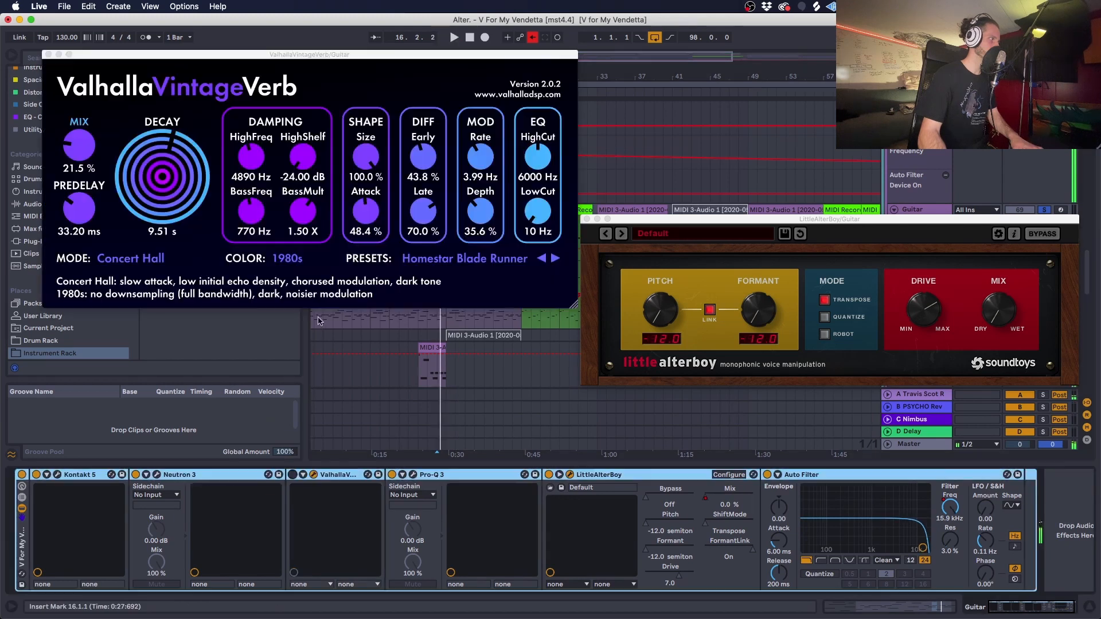
- Play the guitar part from bar 1, switching on the Guitar track's ValhallaVintageVerb and nudging its Pro-Q 3 dip near 2.5 kHz
{"action": "scroll", "coordinate": [320, 346], "scroll_direction": "up", "scroll_amount": 5}
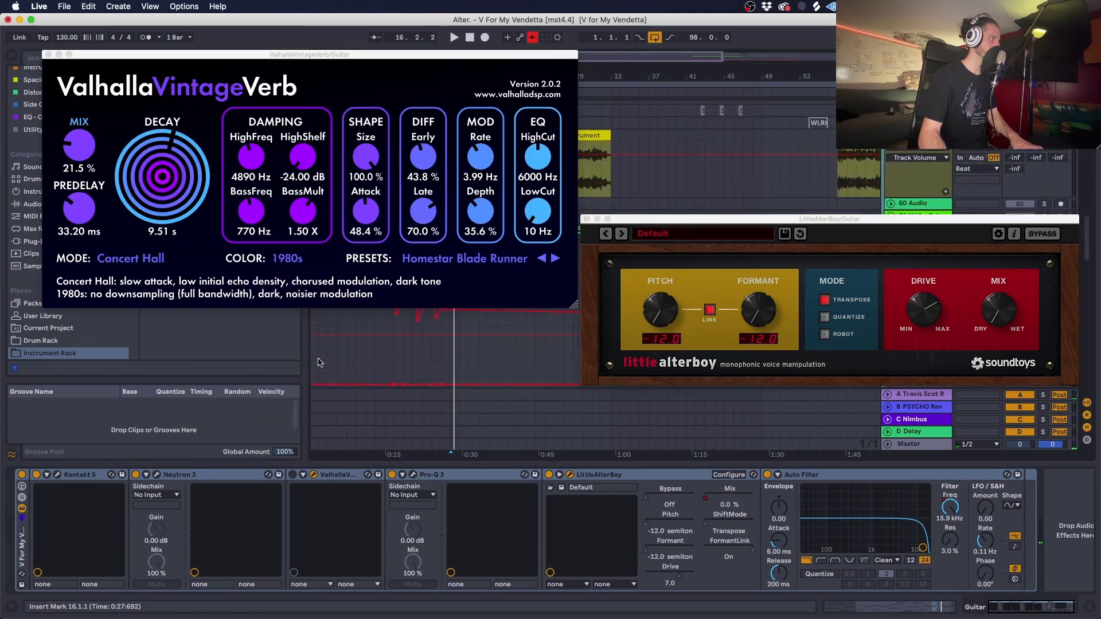
{"action": "scroll", "coordinate": [321, 367], "scroll_direction": "down", "scroll_amount": 10}
{"action": "left_click", "coordinate": [340, 312]}
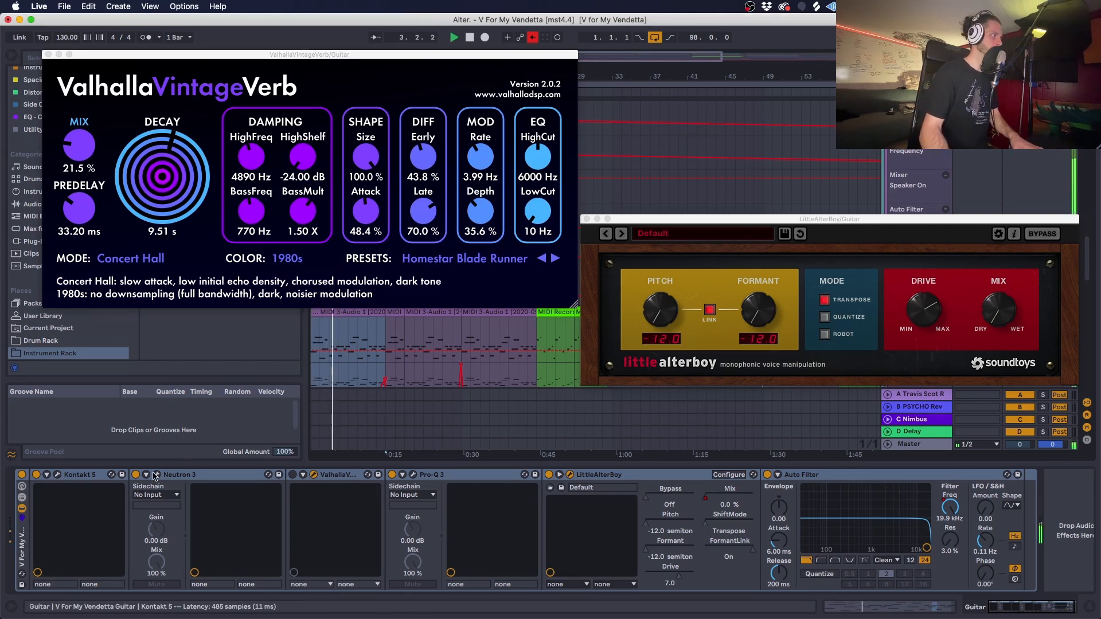
{"action": "left_click", "coordinate": [293, 475]}
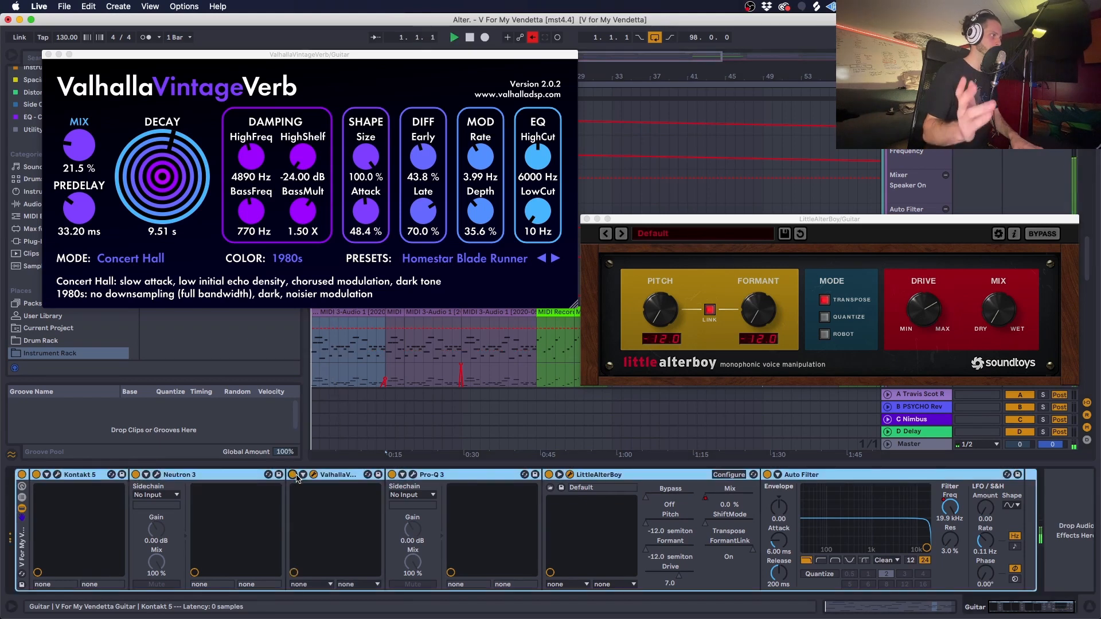
{"action": "left_click", "coordinate": [413, 476]}
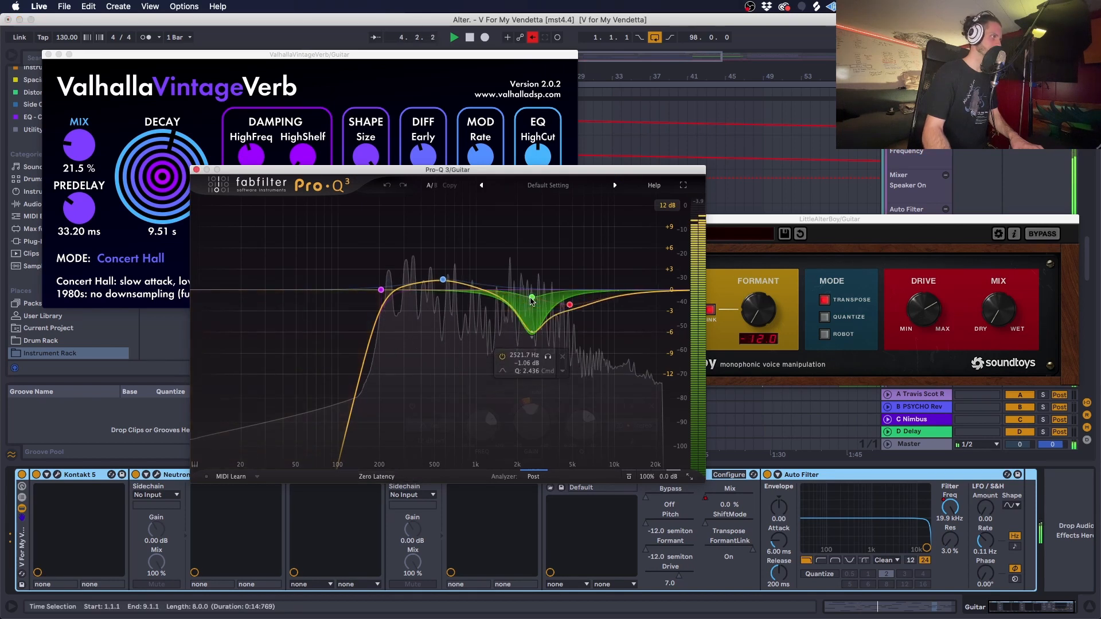
{"action": "left_click_drag", "start_coordinate": [533, 298], "coordinate": [531, 299]}
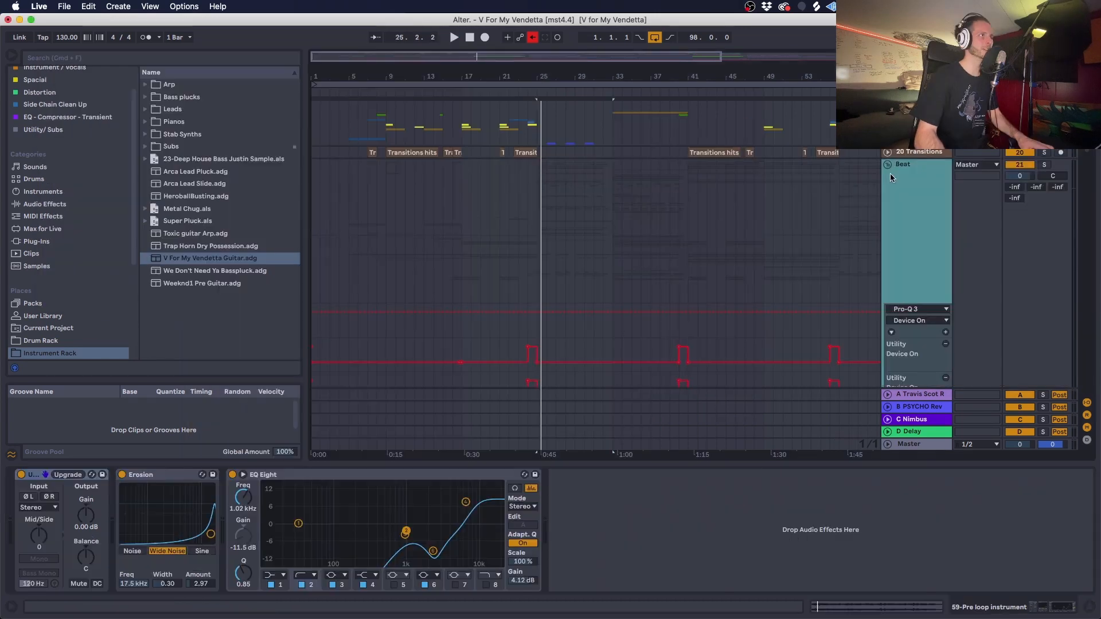
- Select the Beat group, view its MJUC compressor and set the compressor's mix to 37
{"action": "left_click", "coordinate": [906, 170]}
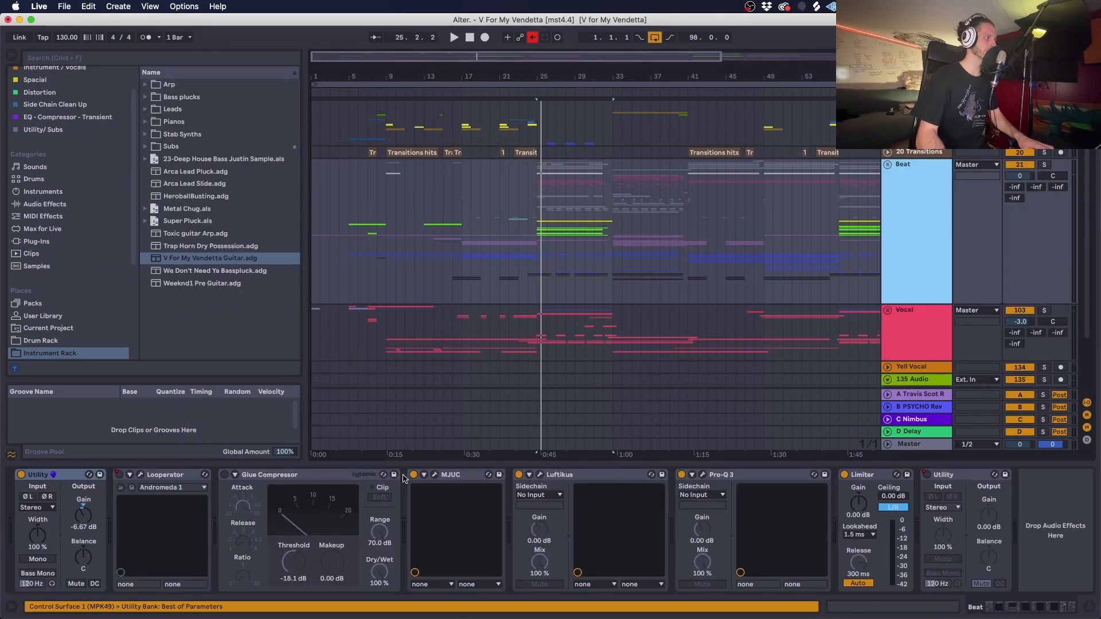
{"action": "left_click", "coordinate": [435, 475]}
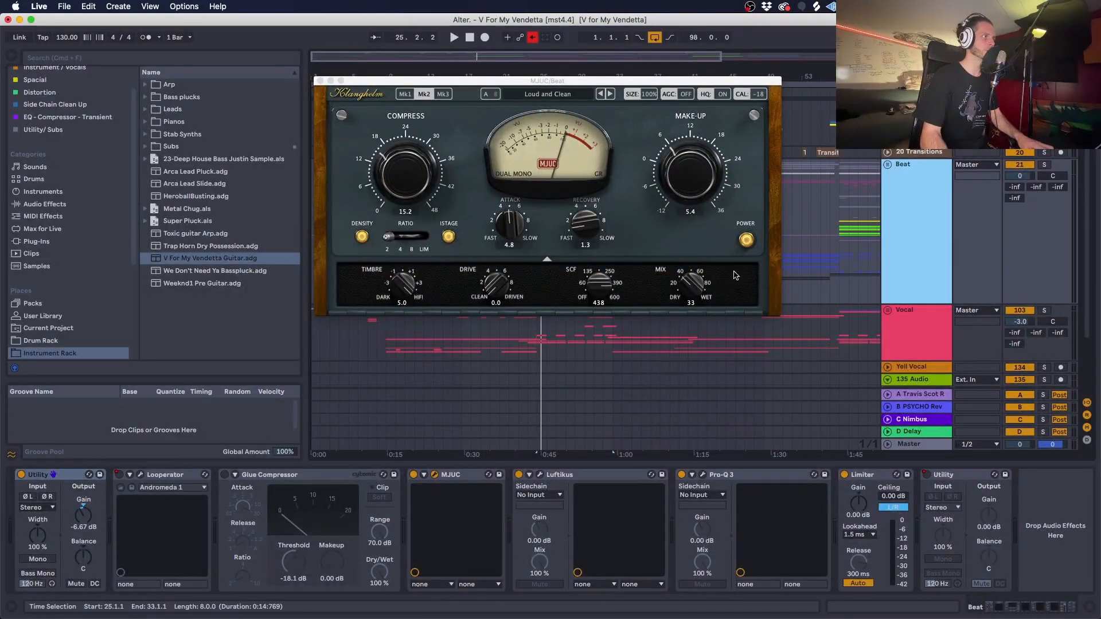
{"action": "left_click_drag", "start_coordinate": [690, 290], "coordinate": [690, 280]}
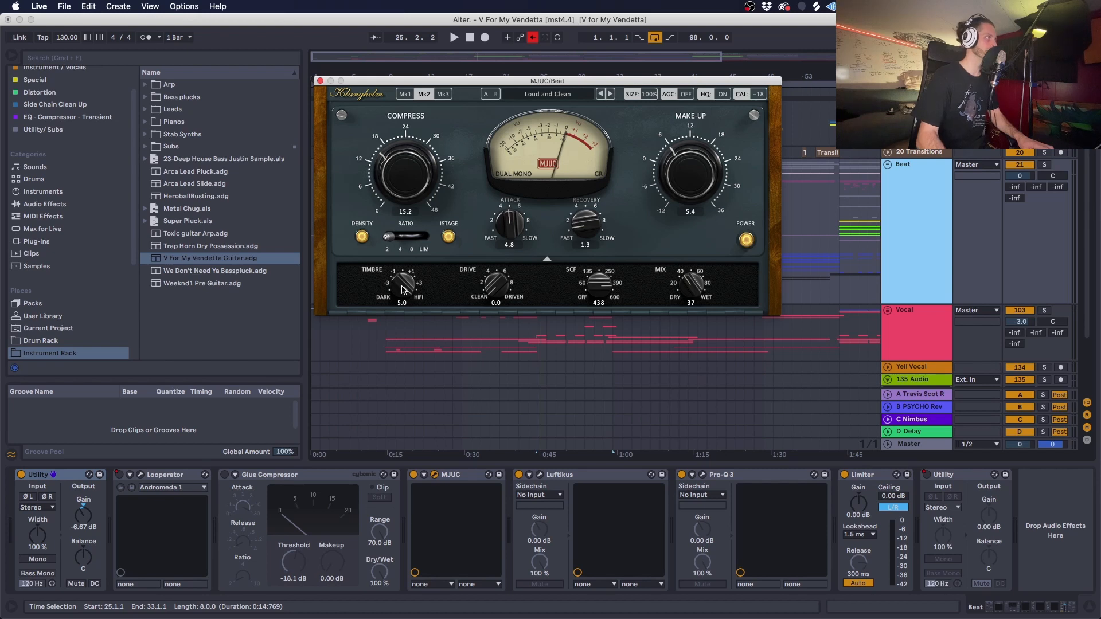
- Solo the Beat group and play it from bar 25 while examining its Luftikus and Pro-Q 3 plug-ins
{"action": "key", "text": "space"}
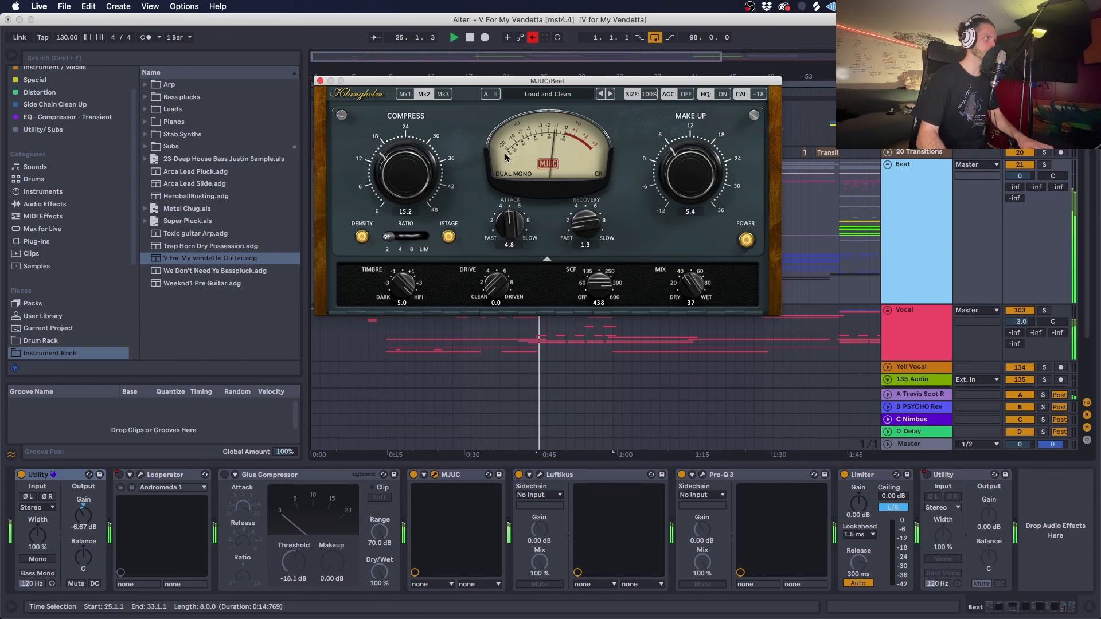
{"action": "left_click", "coordinate": [1044, 165]}
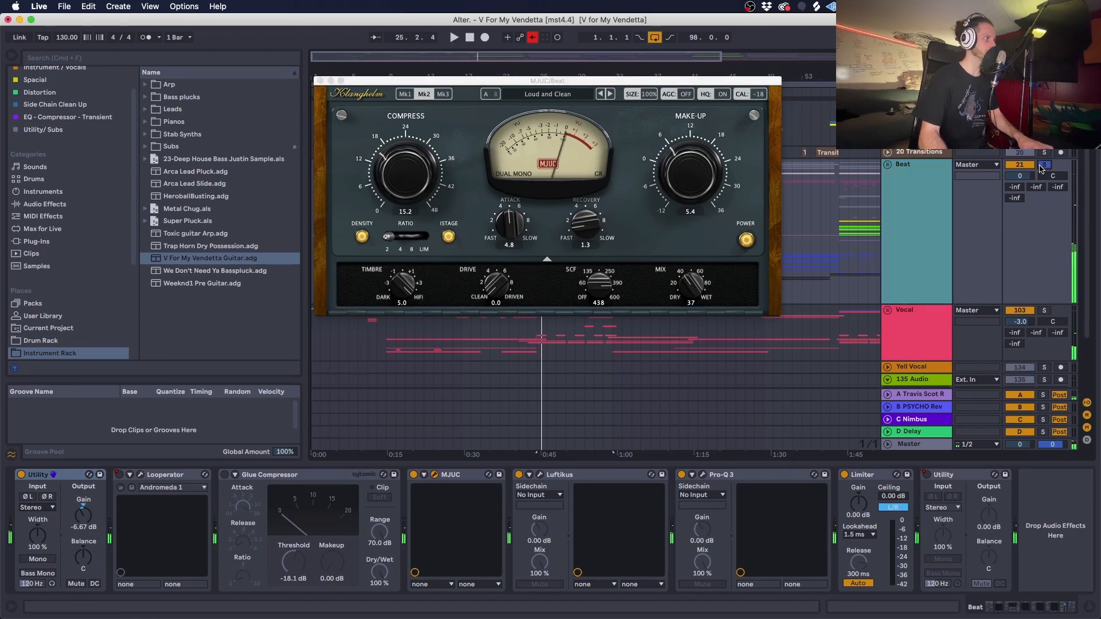
{"action": "key", "text": "space"}
{"action": "left_click", "coordinate": [540, 475]}
{"action": "key", "text": "space"}
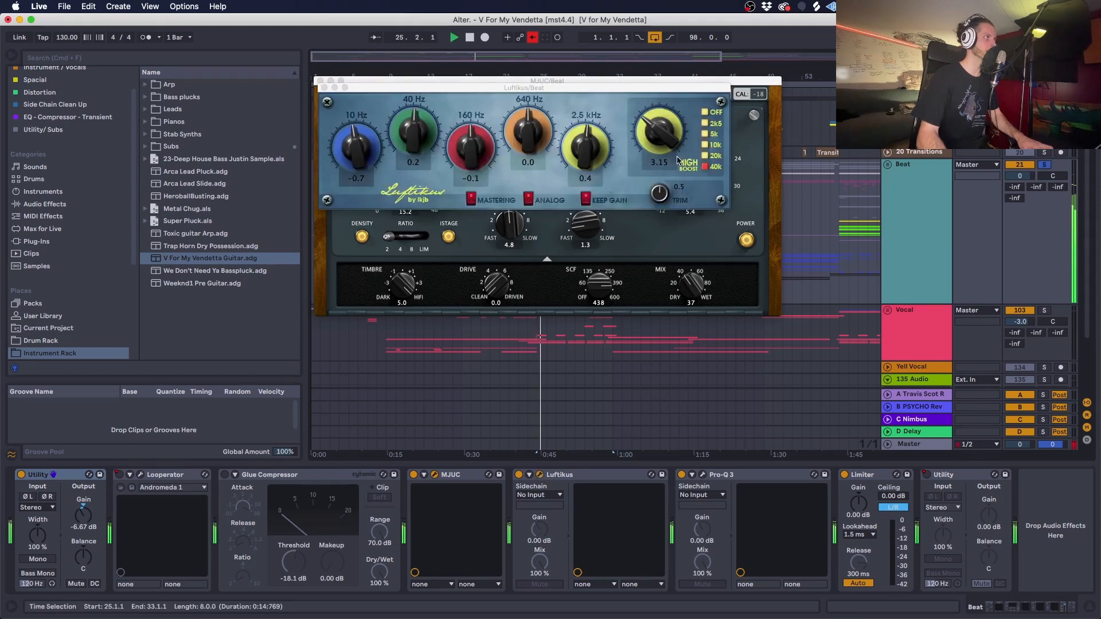
{"action": "left_click", "coordinate": [703, 475]}
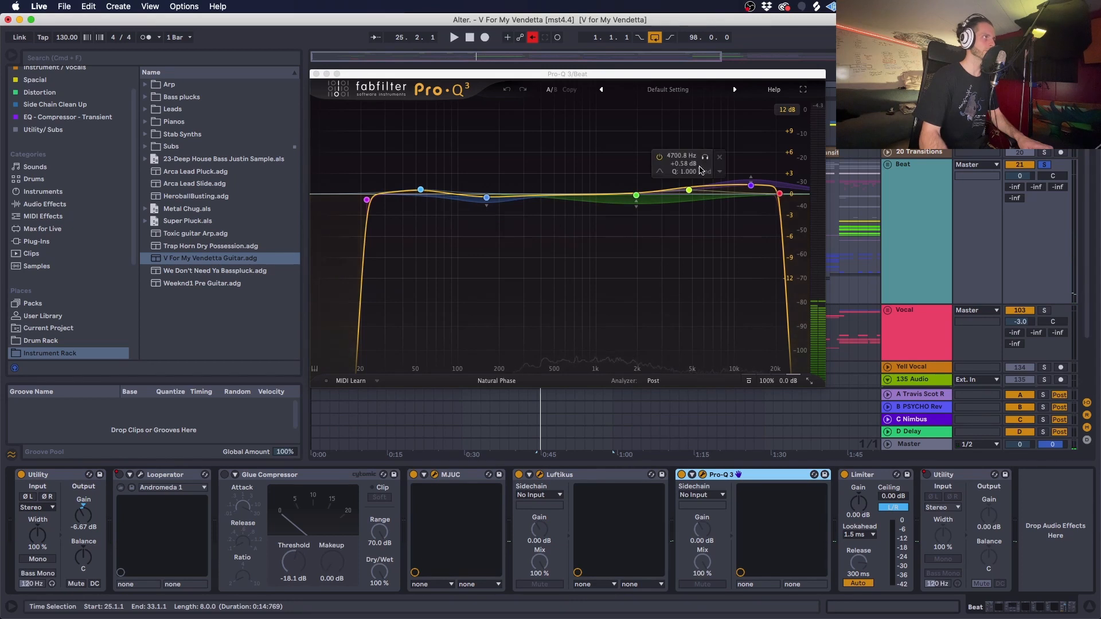
{"action": "key", "text": "space"}
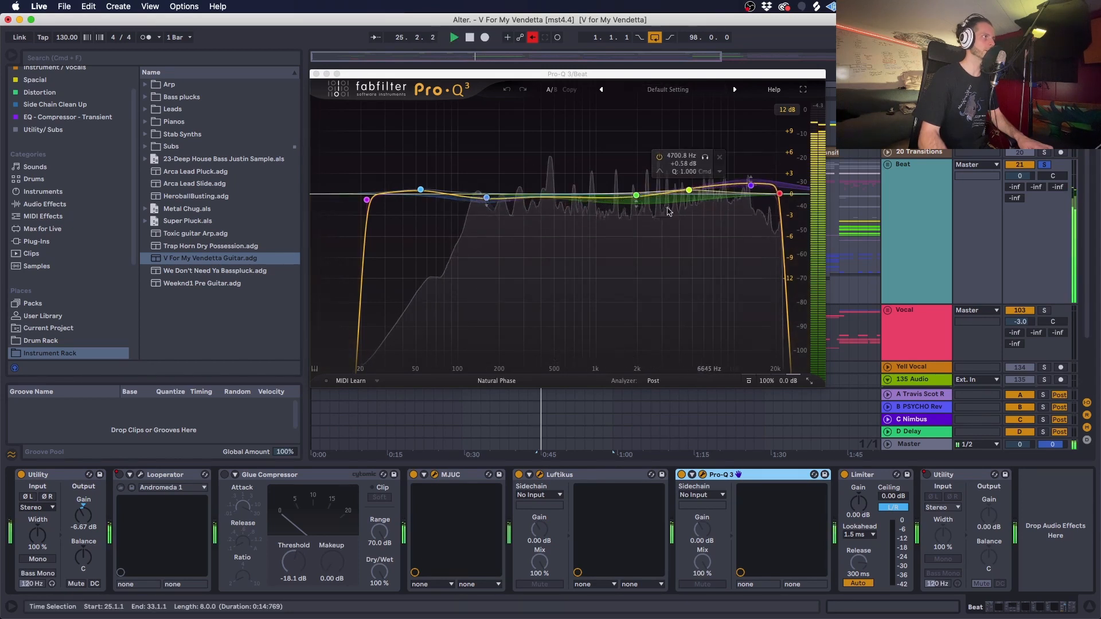
{"action": "key", "text": "space"}
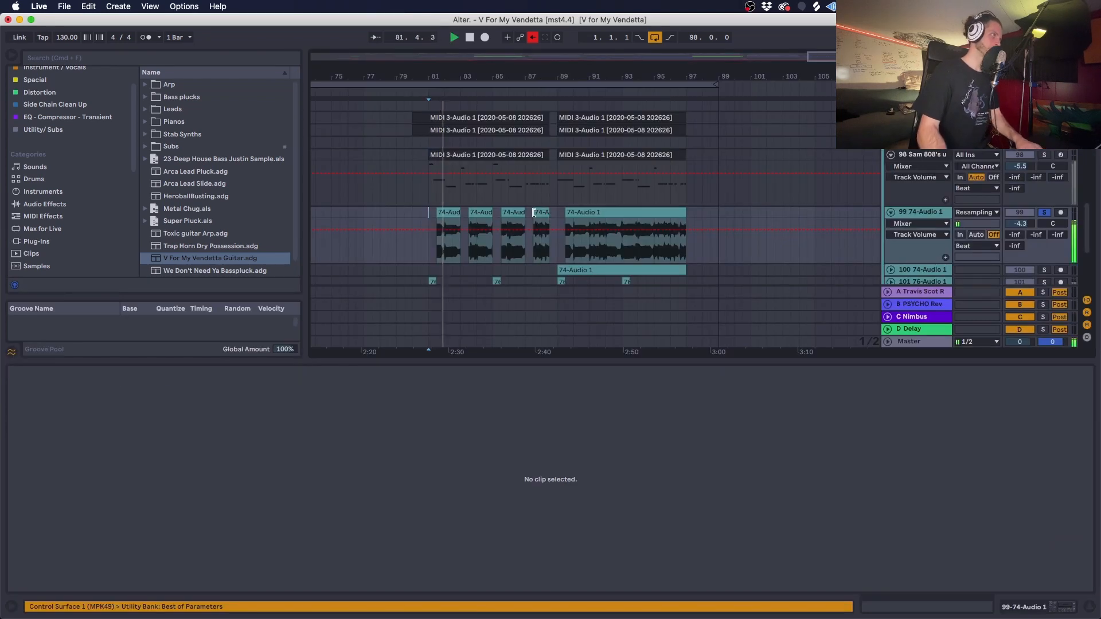
- Inspect the first 74-Audio 1 clip on track 99, checking its Beats warp mode and 1/8 Preserve option
{"action": "left_click", "coordinate": [451, 213]}
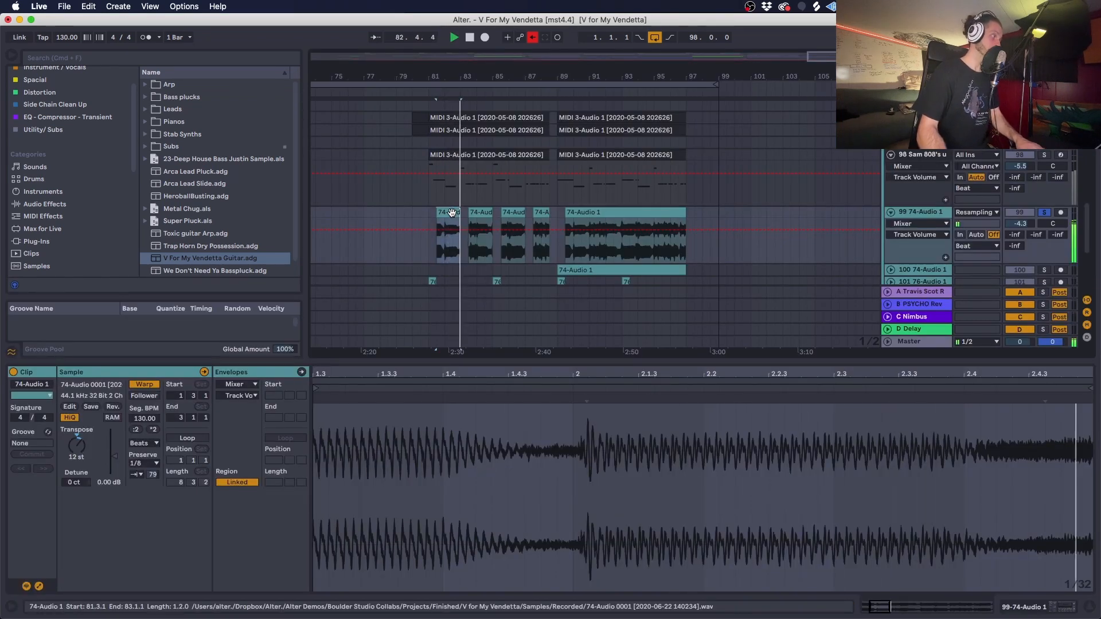
{"action": "key", "text": "space"}
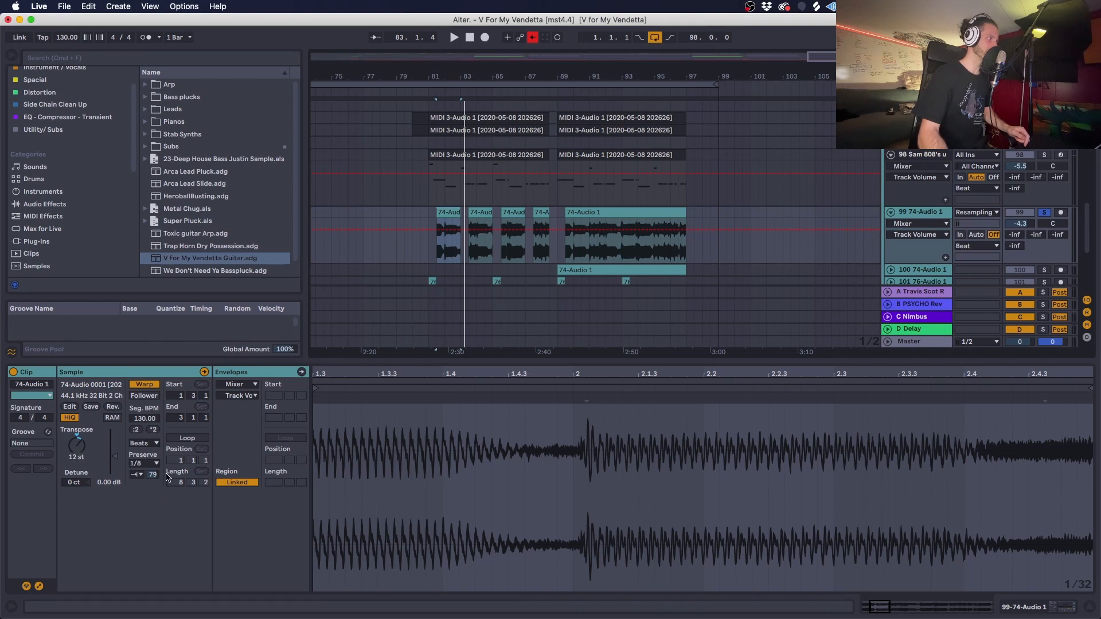
{"action": "left_click", "coordinate": [150, 463]}
{"action": "left_click", "coordinate": [145, 505]}
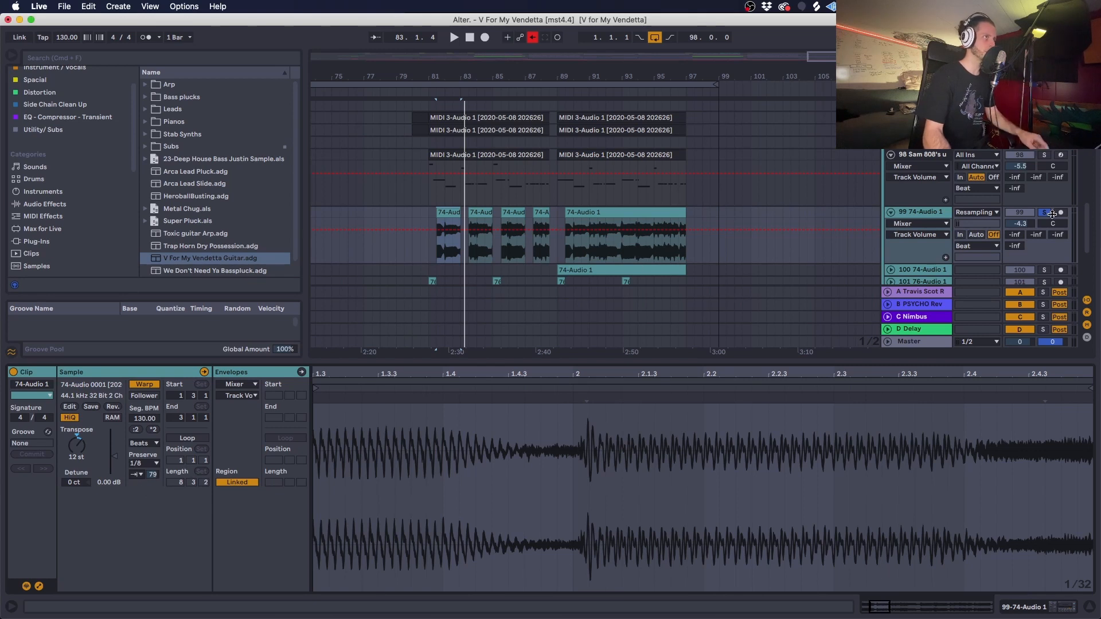
- Play track 99 with its Heavy Amp bypassed and re-enabled, and solo track 98 Sam 808's alongside it
{"action": "key", "text": "space"}
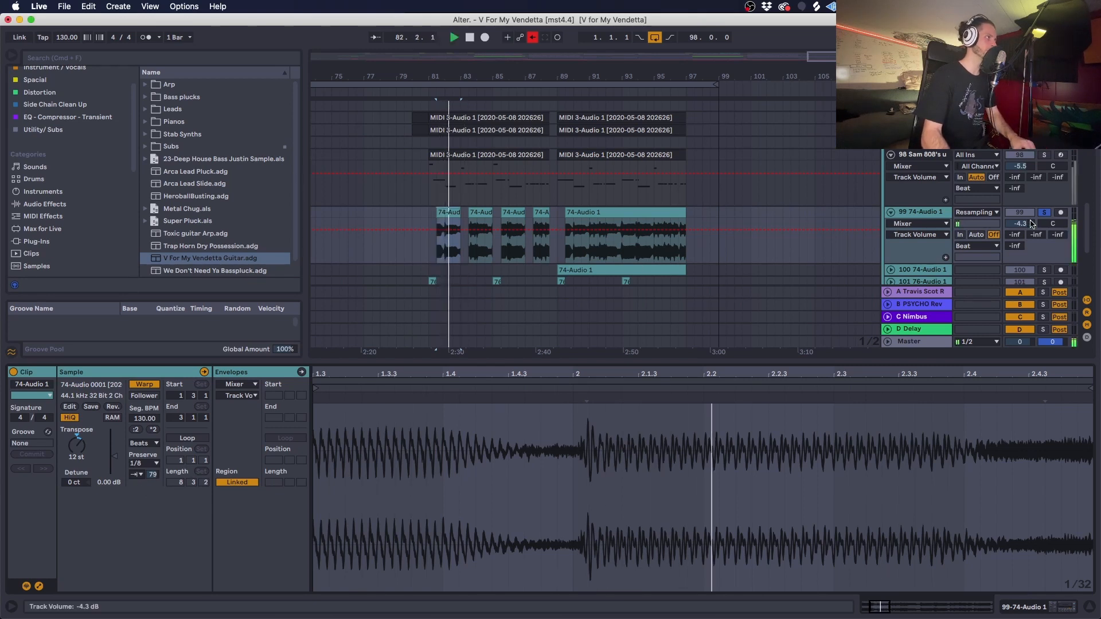
{"action": "key", "text": "shift+Tab"}
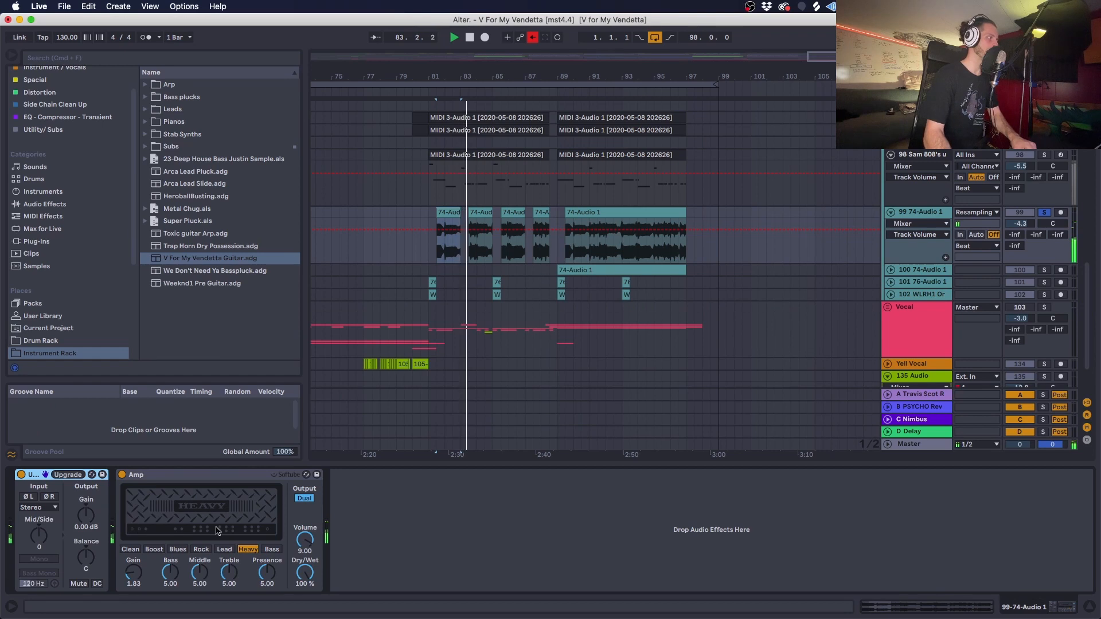
{"action": "left_click", "coordinate": [121, 475]}
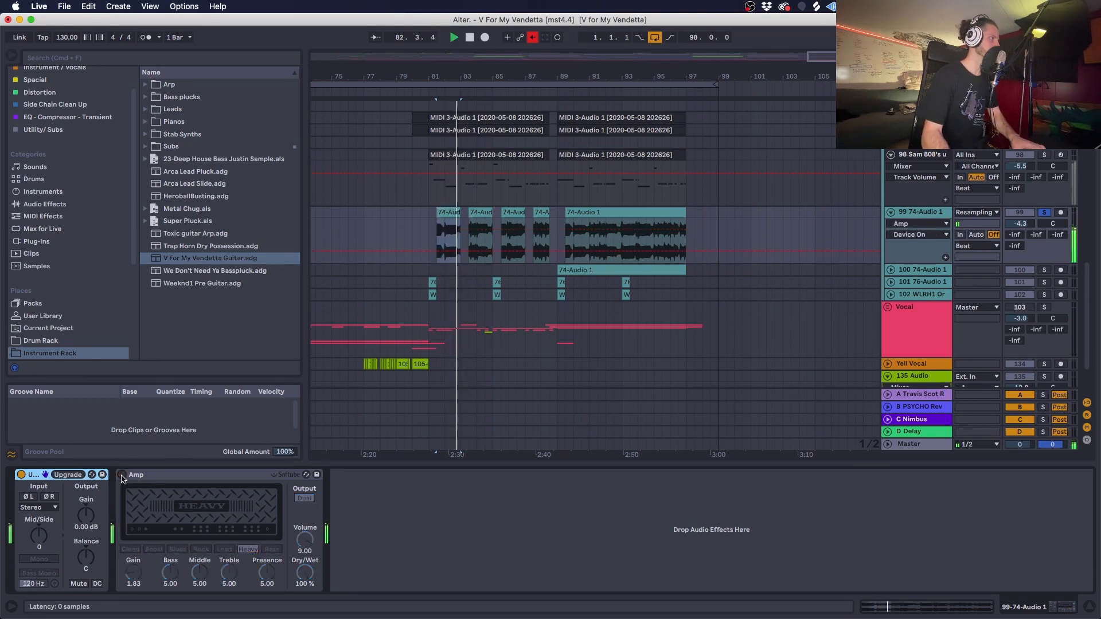
{"action": "left_click", "coordinate": [121, 475]}
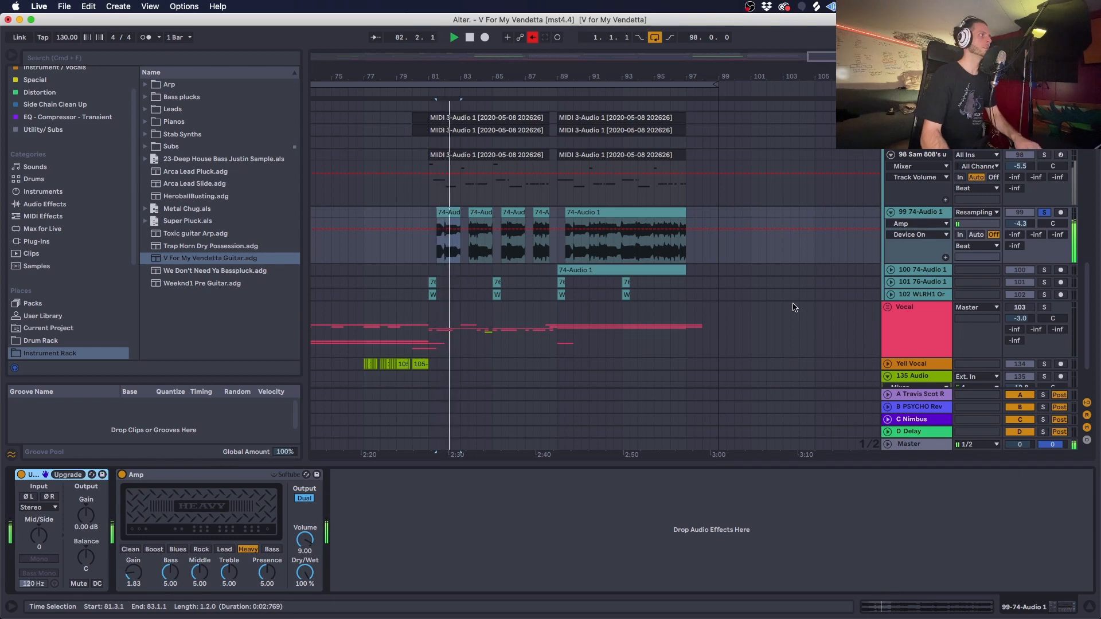
{"action": "left_click", "coordinate": [1044, 154]}
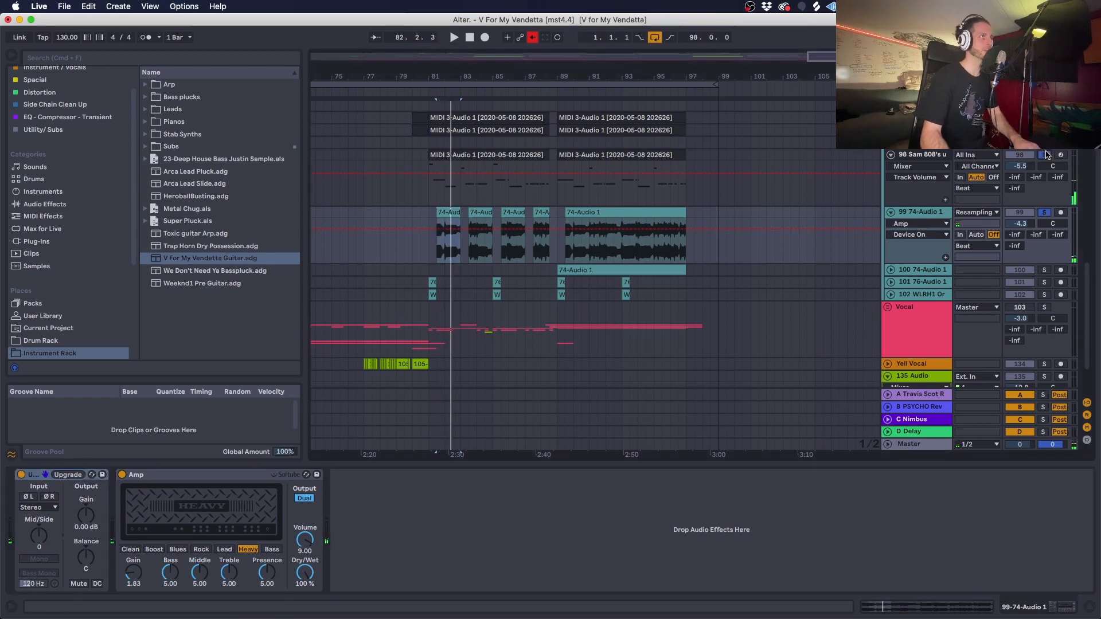
{"action": "key", "text": "space"}
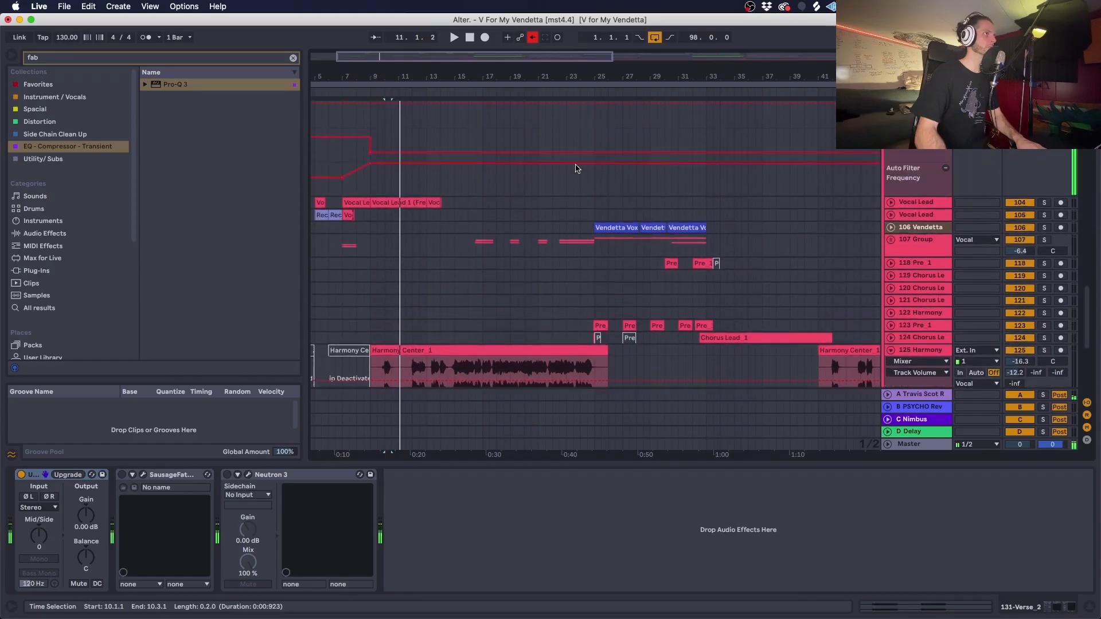
- Solo the Vocal group and play its verse from about bar 10
{"action": "scroll", "coordinate": [576, 165], "scroll_direction": "up", "scroll_amount": 5}
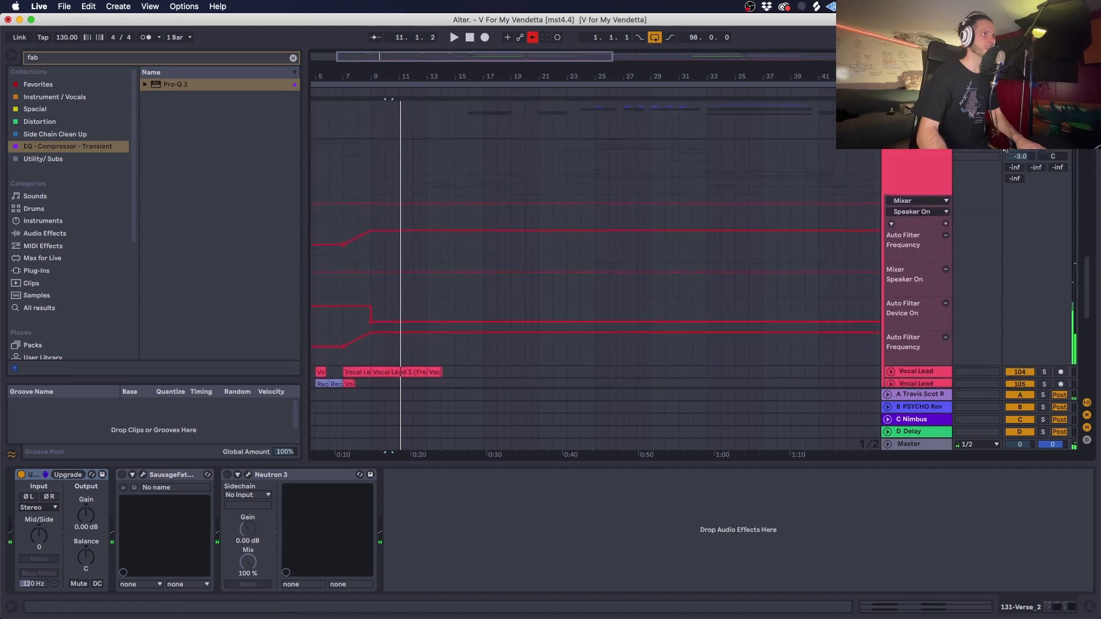
{"action": "left_click", "coordinate": [1042, 160]}
{"action": "key", "text": "space"}
{"action": "scroll", "coordinate": [906, 208], "scroll_direction": "down", "scroll_amount": 15}
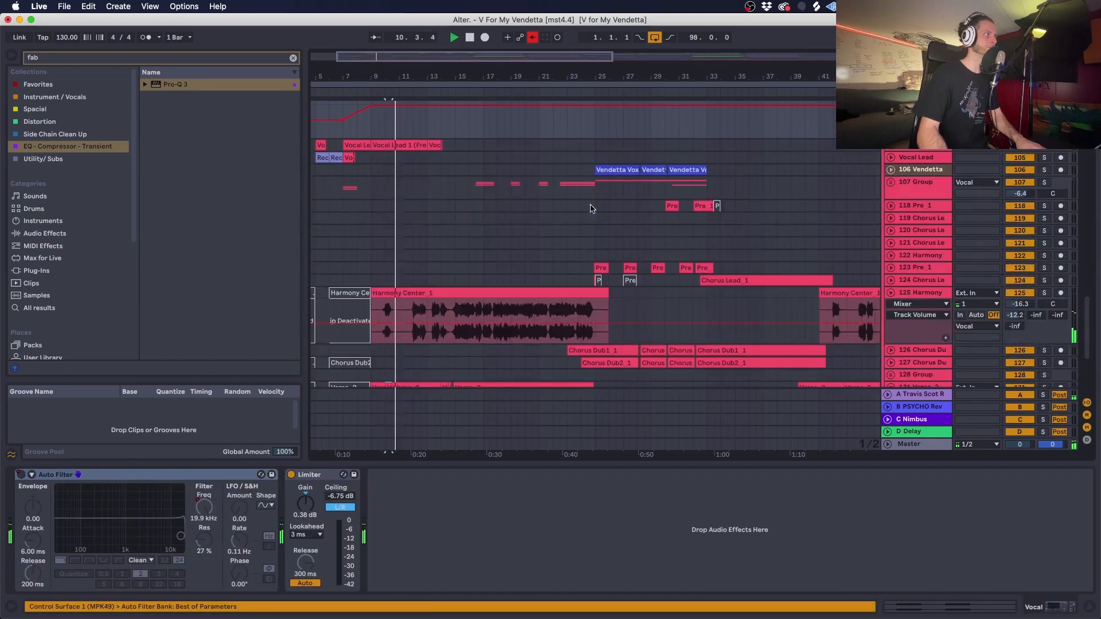
{"action": "key", "text": "super+t"}
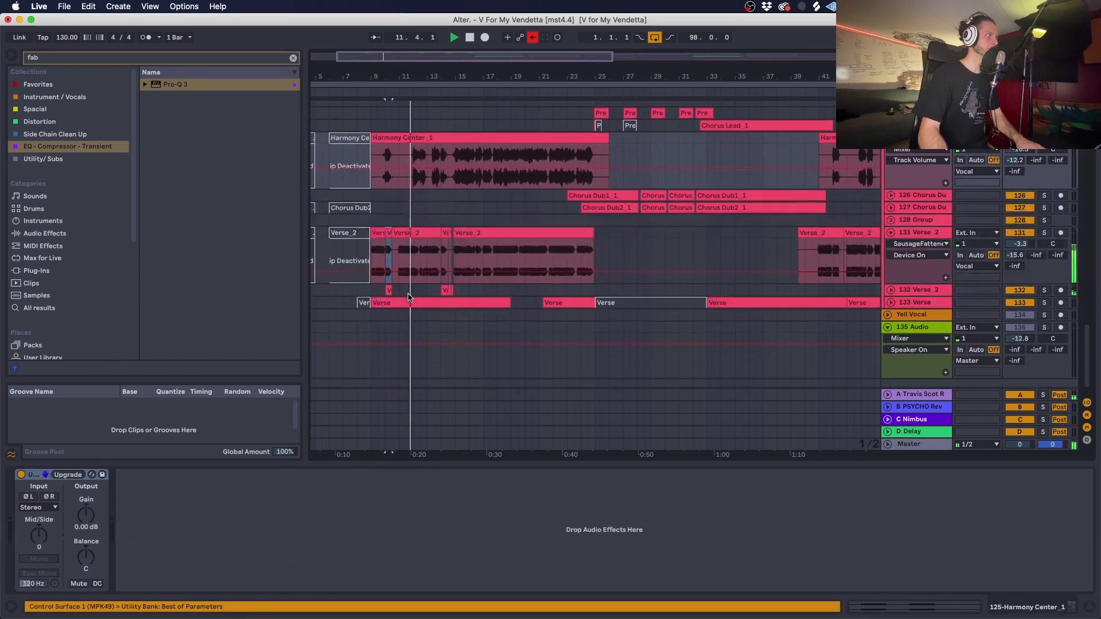
- Unfold tracks 132 Verse_2 and 133 Verse and examine the effects chain of each
{"action": "left_click", "coordinate": [891, 291]}
{"action": "left_click", "coordinate": [922, 291]}
{"action": "scroll", "coordinate": [924, 292], "scroll_direction": "down", "scroll_amount": 4}
{"action": "key", "text": "space"}
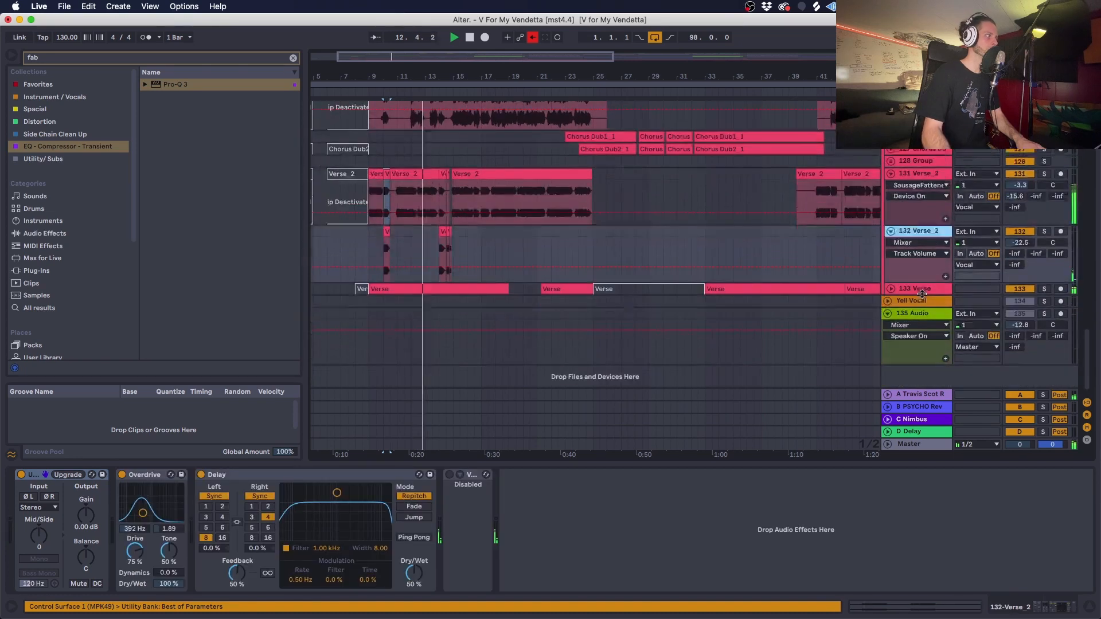
{"action": "left_click", "coordinate": [923, 288]}
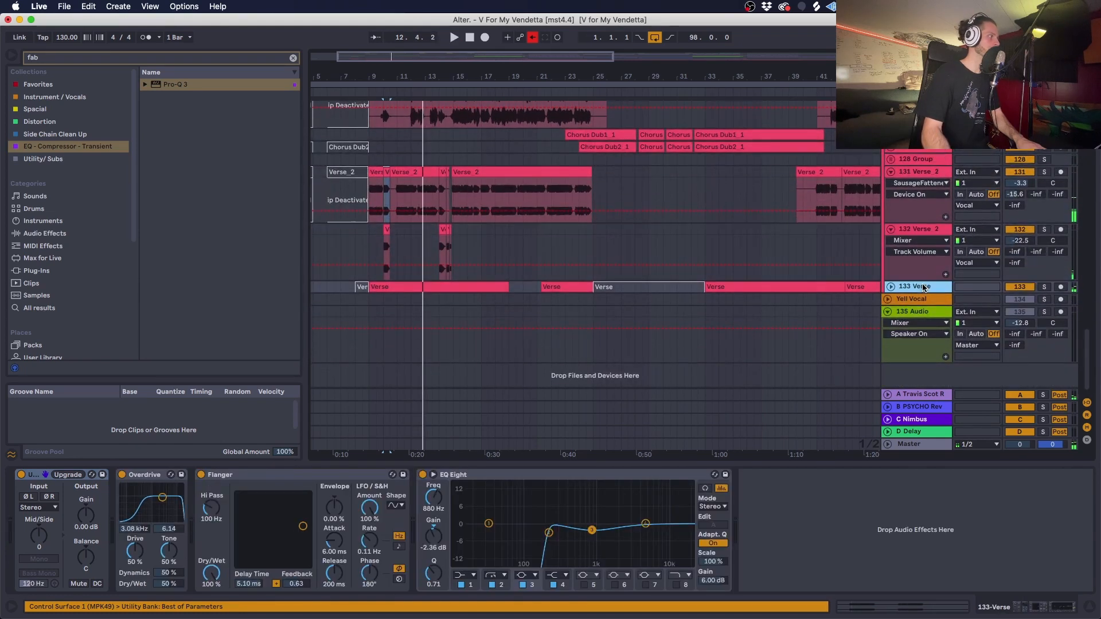
{"action": "left_click", "coordinate": [892, 287]}
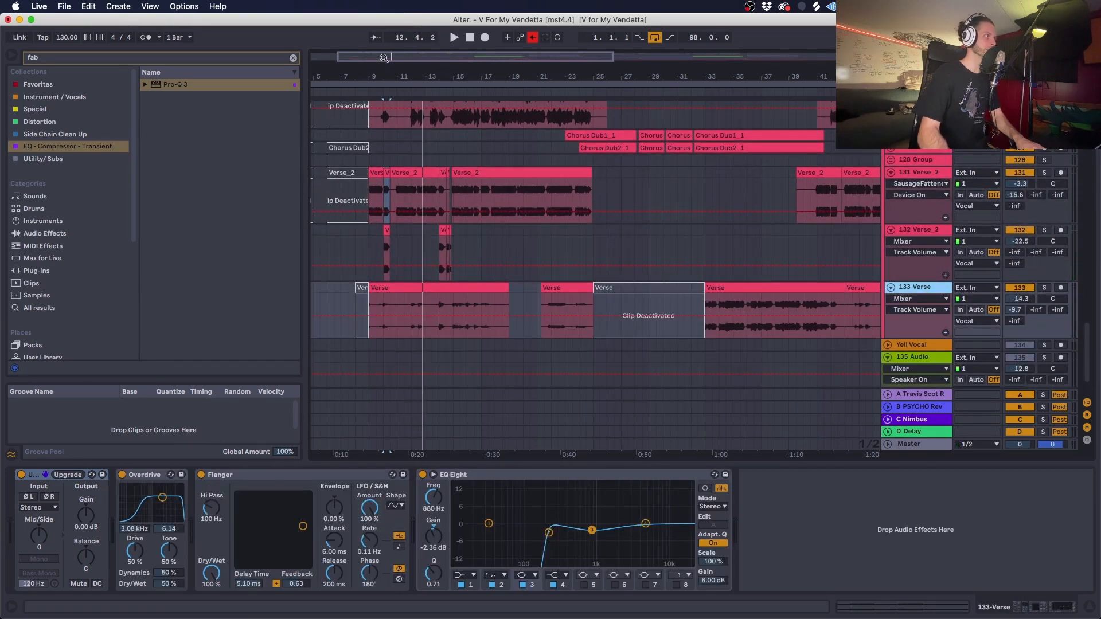
- Solo track 133 Verse and play it from bar 12
{"action": "mouse_move", "coordinate": [383, 58]}
{"action": "left_mouse_down"}
{"action": "mouse_move", "coordinate": [382, 109]}
{"action": "mouse_move", "coordinate": [367, 114]}
{"action": "left_mouse_up"}
{"action": "left_click", "coordinate": [424, 237]}
{"action": "left_click", "coordinate": [609, 304]}
{"action": "key", "text": "space"}
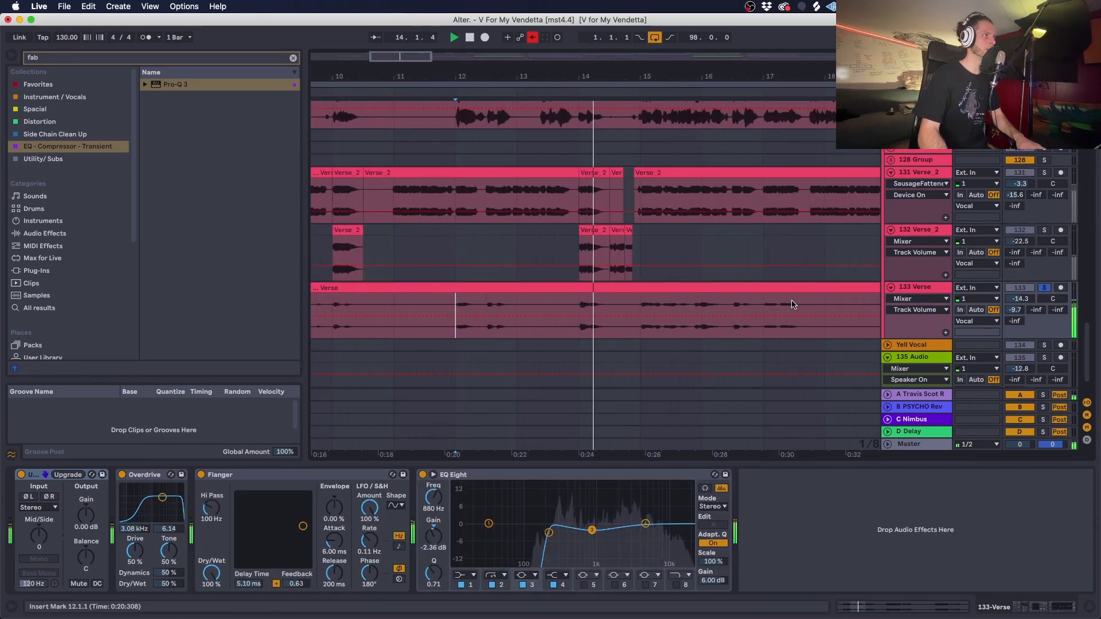
- Solo only track 132 Verse_2 and play its clip at bar 14
{"action": "left_click", "coordinate": [1044, 230]}
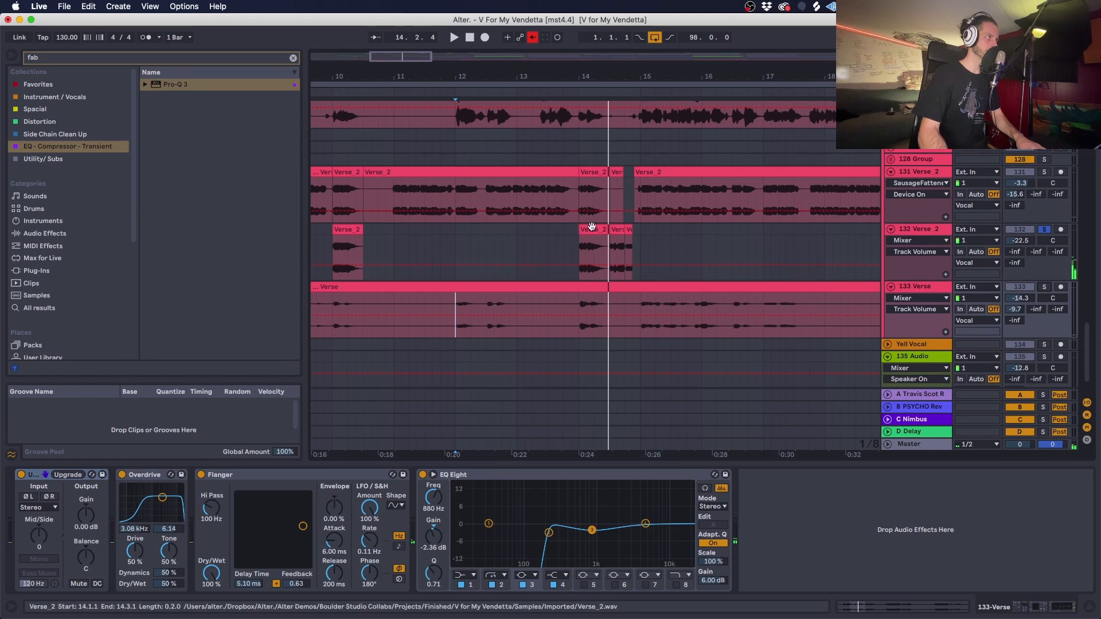
{"action": "left_click", "coordinate": [672, 232]}
{"action": "scroll", "coordinate": [672, 234], "scroll_direction": "left", "scroll_amount": 1}
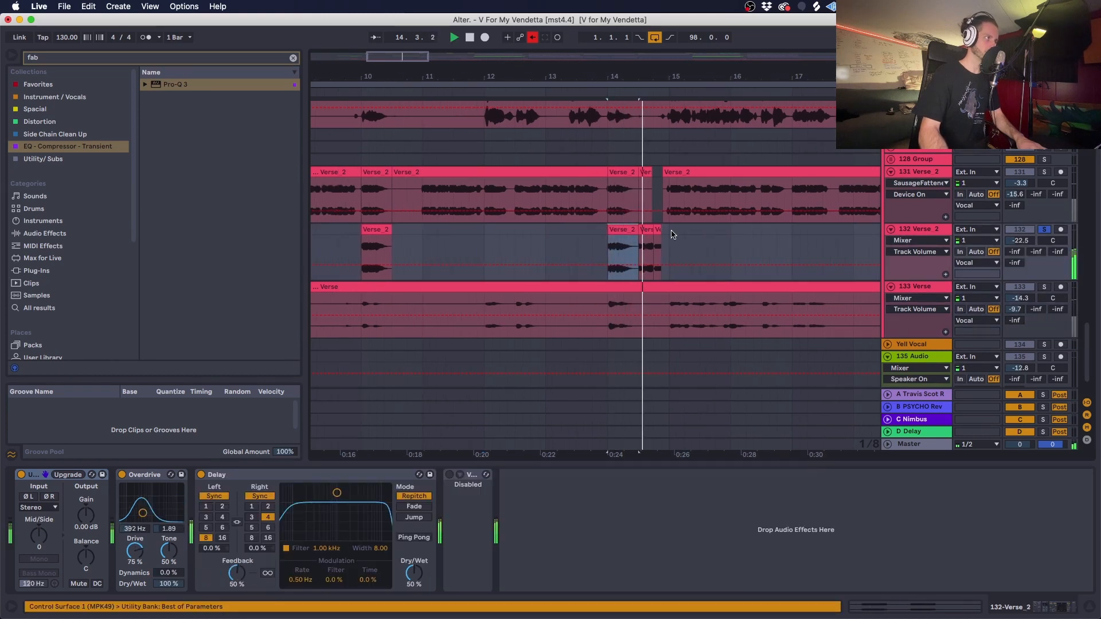
{"action": "scroll", "coordinate": [672, 234], "scroll_direction": "left", "scroll_amount": 2}
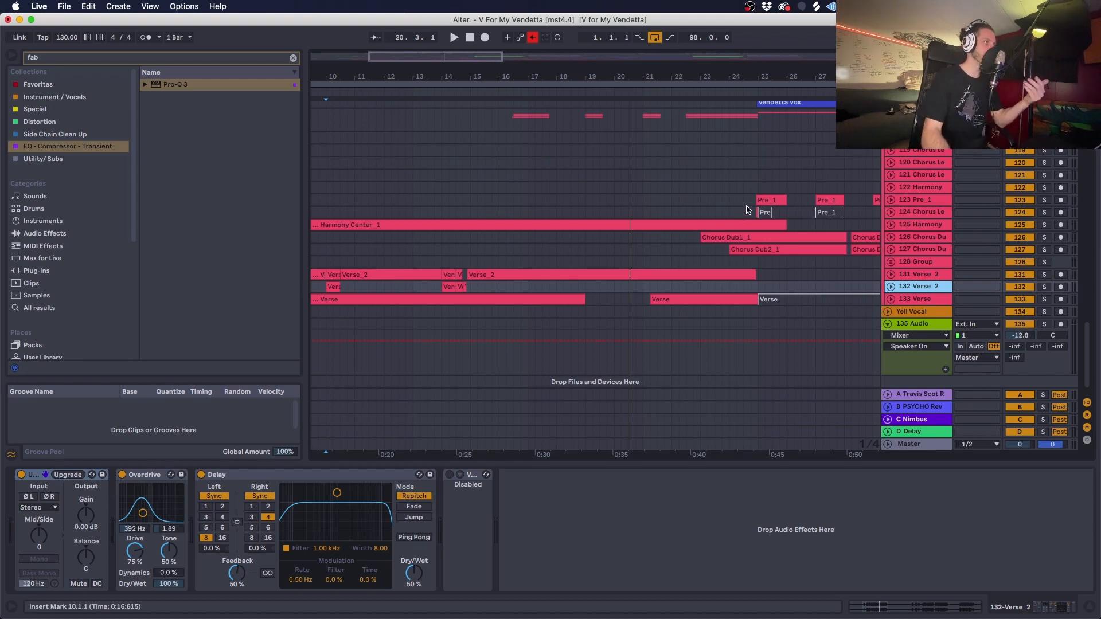
- Look over the Vocal group's chorus, pre-chorus and harmony tracks across the whole arrangement, up to the group's Auto Filter automation
{"action": "scroll", "coordinate": [747, 209], "scroll_direction": "up", "scroll_amount": 2}
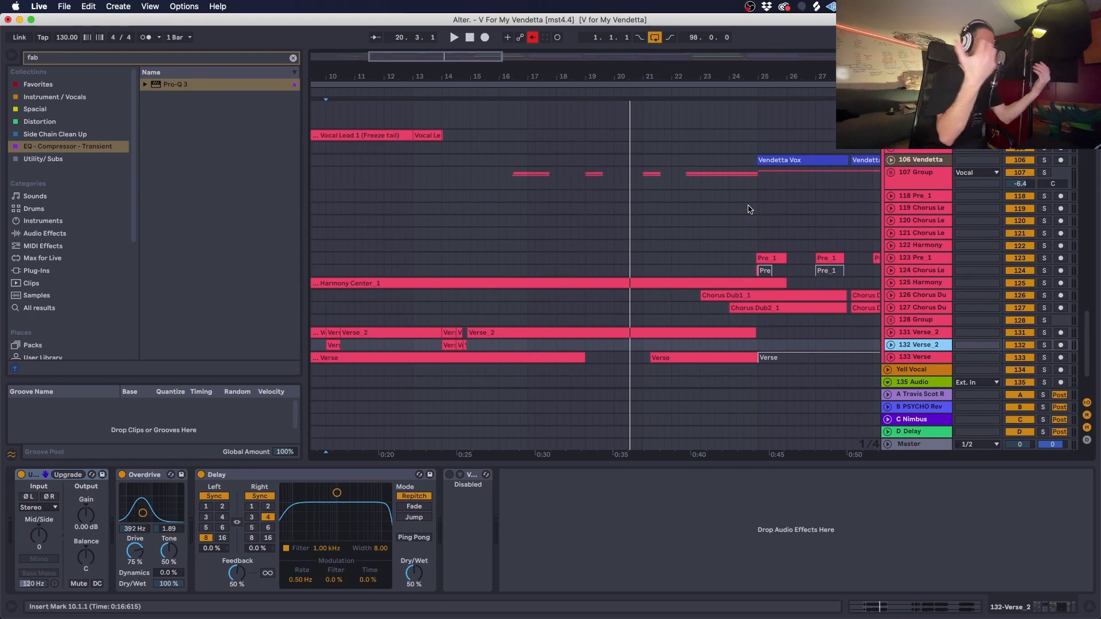
{"action": "left_click", "coordinate": [500, 178]}
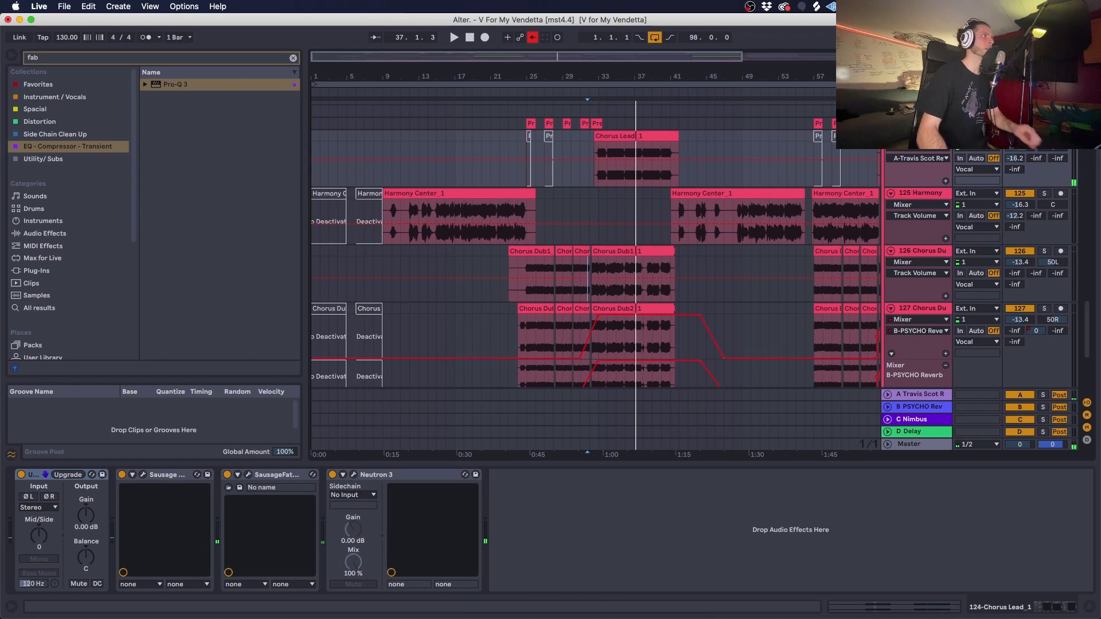
{"action": "double_click", "coordinate": [501, 55]}
{"action": "scroll", "coordinate": [865, 163], "scroll_direction": "up", "scroll_amount": 5}
{"action": "scroll", "coordinate": [865, 163], "scroll_direction": "up", "scroll_amount": 10}
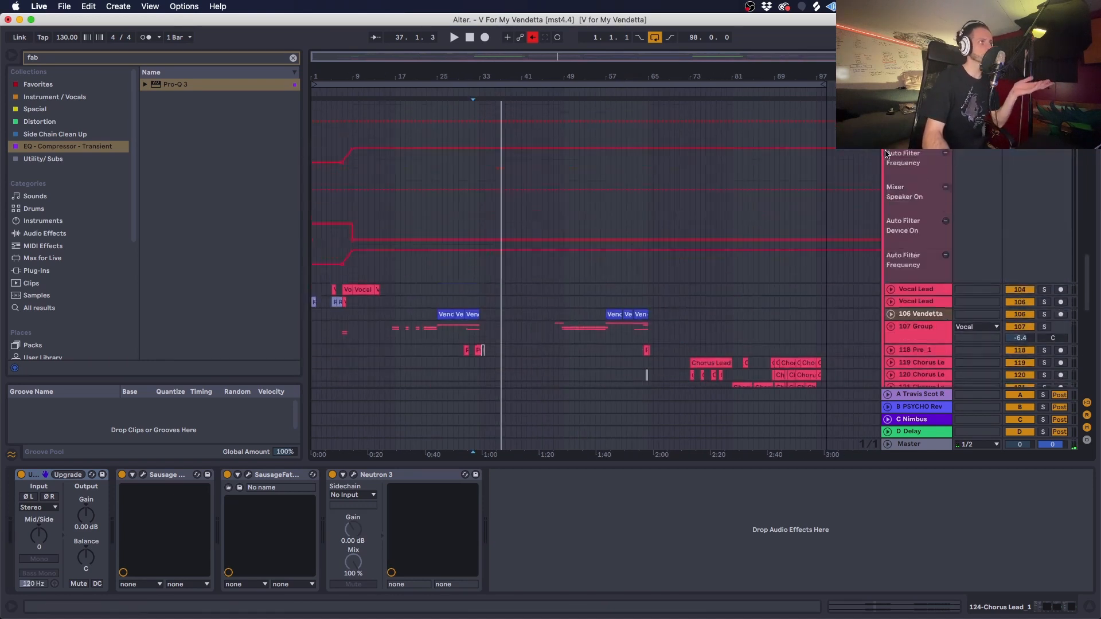